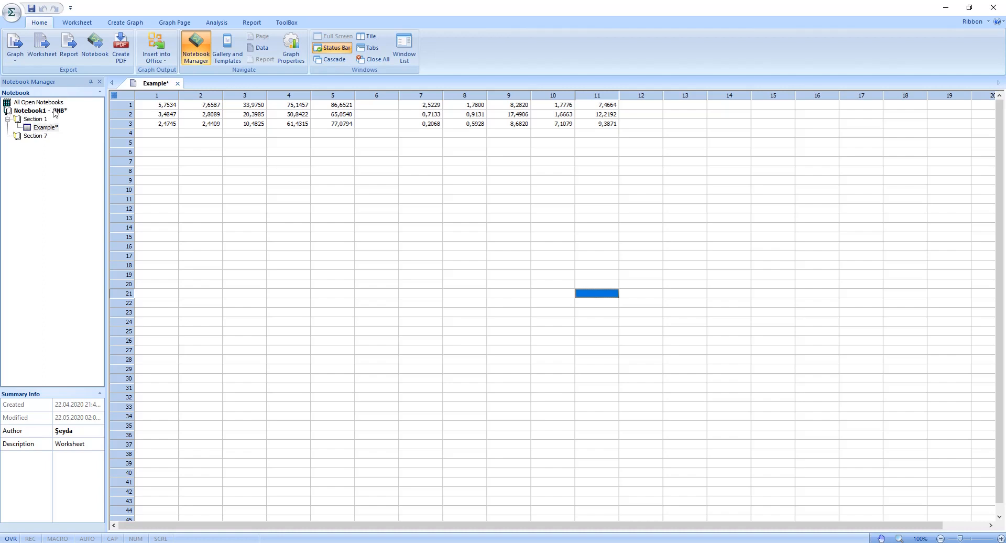
Step: Create a new worksheet in the notebook and rename it Example 2
right_click(45, 154)
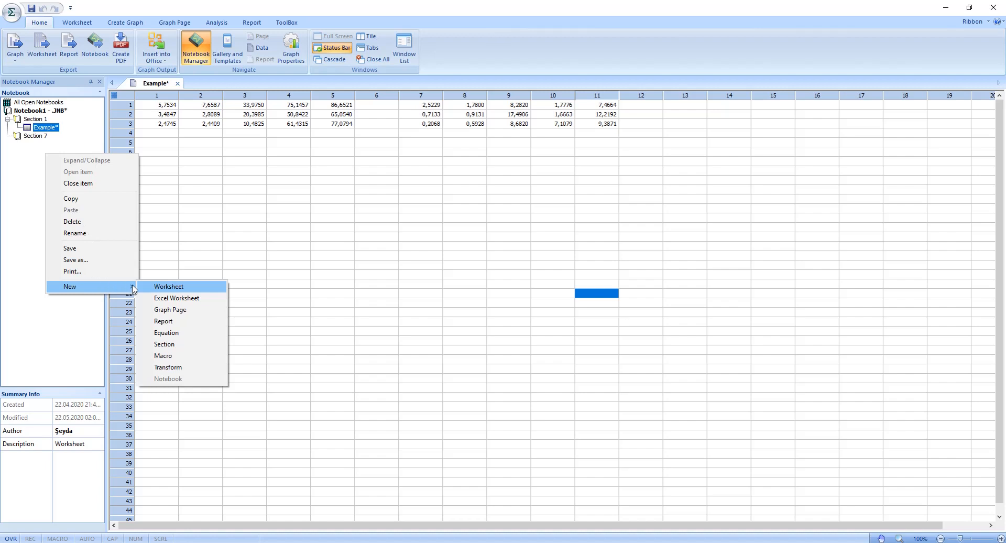
click(166, 291)
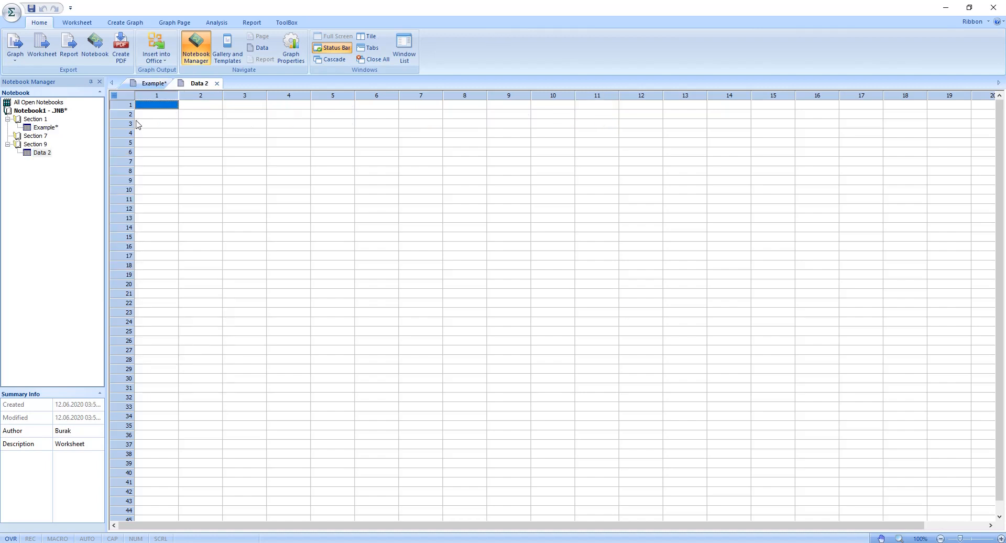
right_click(40, 155)
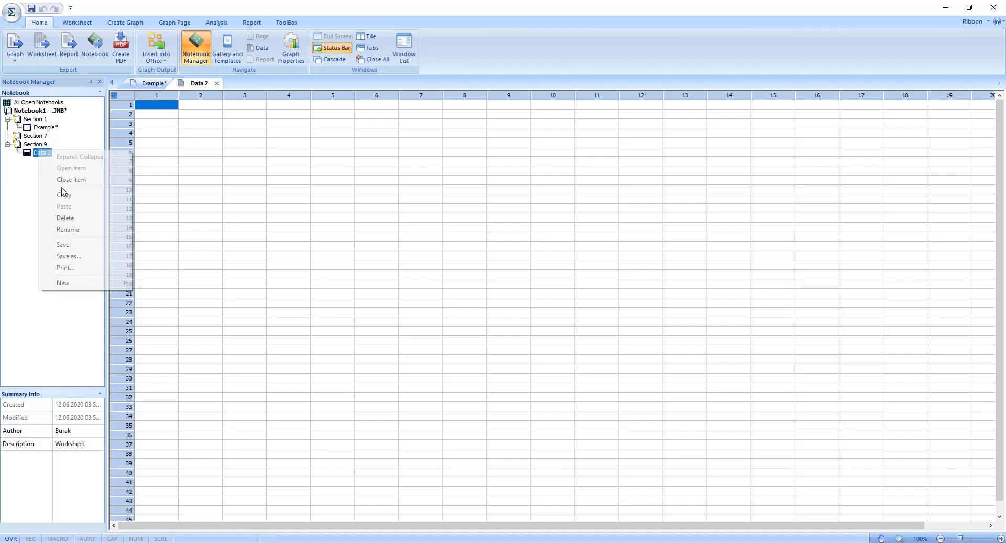
click(60, 235)
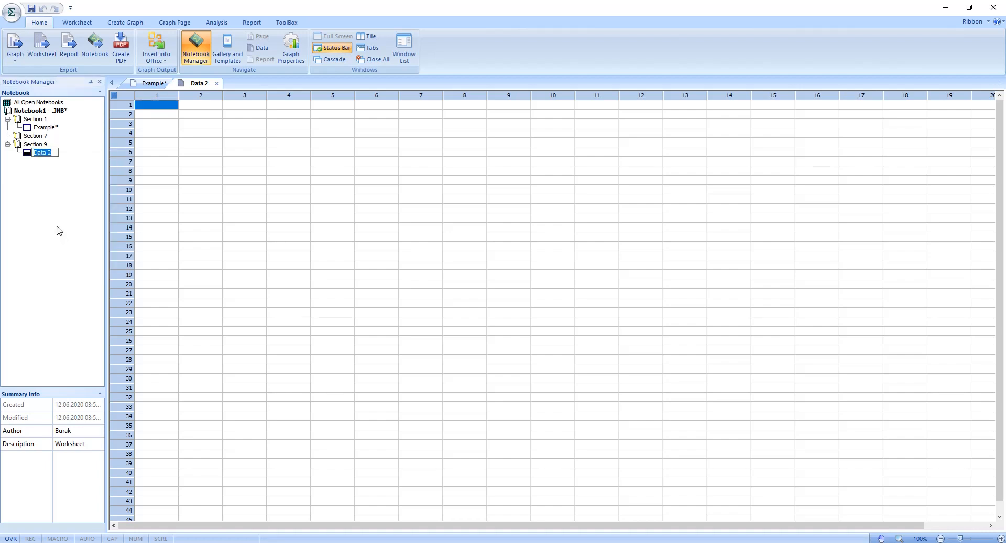
text(Example 2)
key(Return)
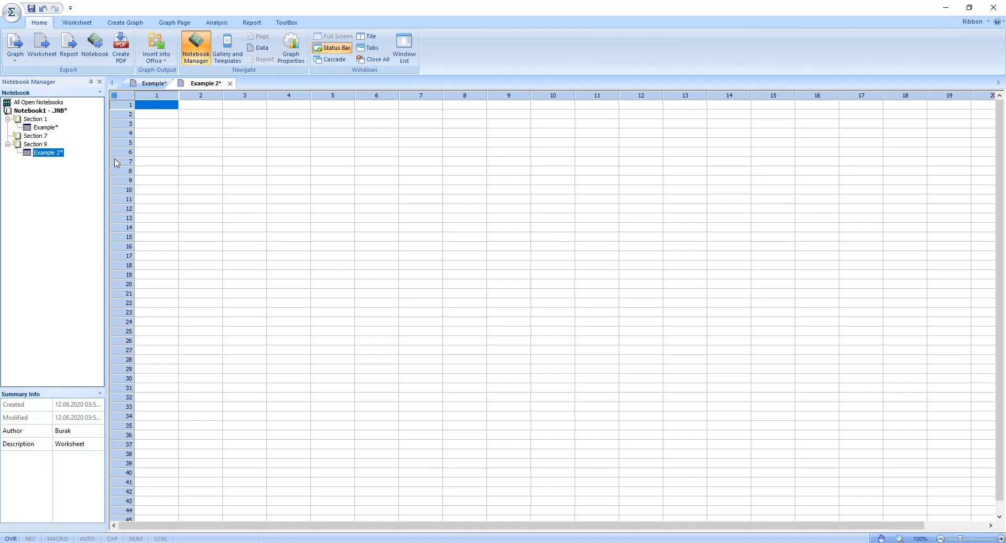
Step: Enter 600, 840 and 460 in rows 1 to 3 of column 1
click(164, 107)
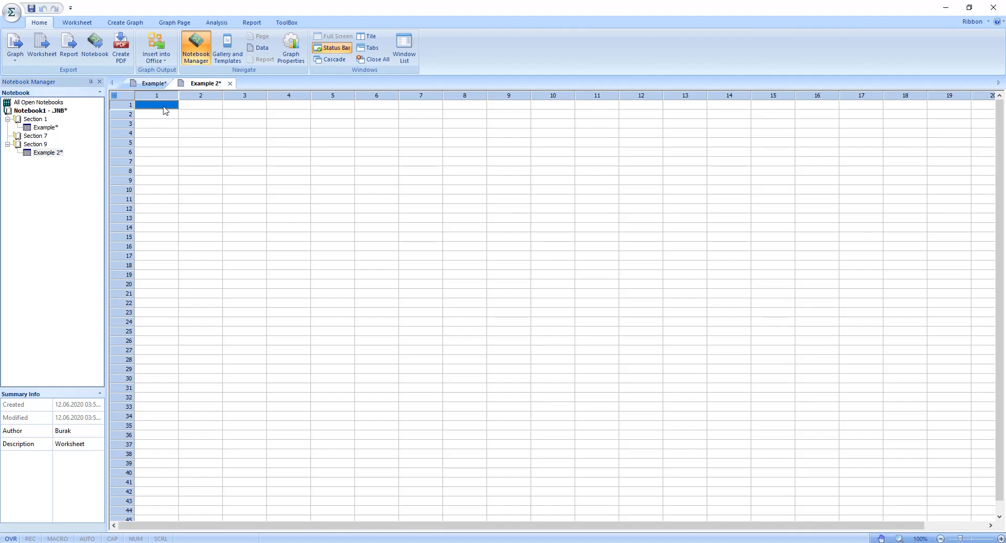
text(600)
key(Return)
text(840)
key(Return)
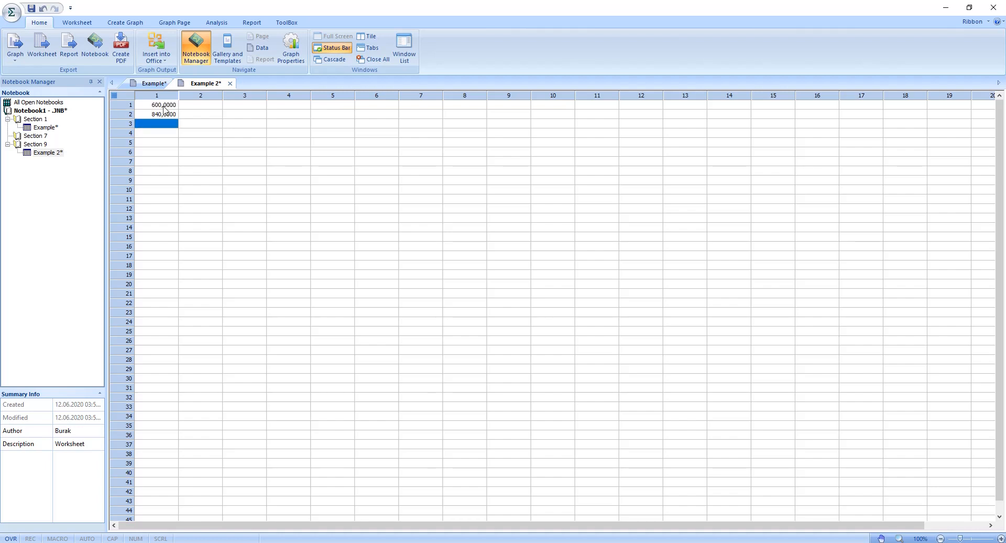
text(460)
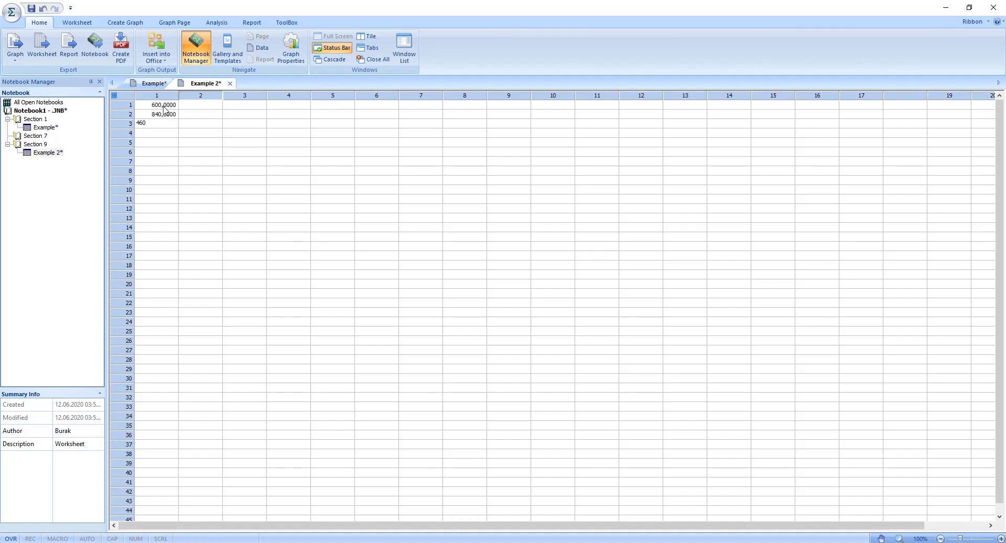
Step: Fill rows 1 to 3 of column 2 with 450, 680 and 980
click(206, 105)
text(450)
key(Return)
text(680)
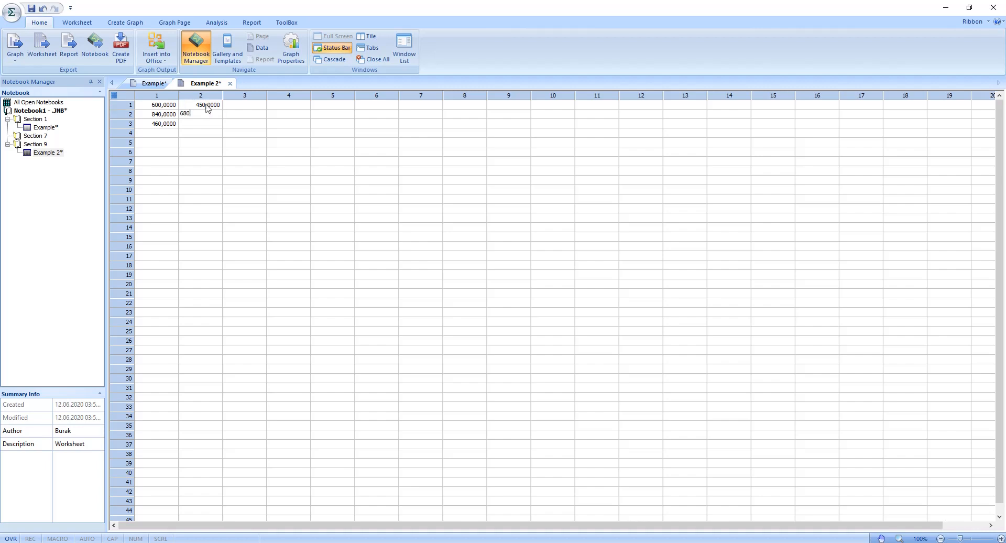
key(Return)
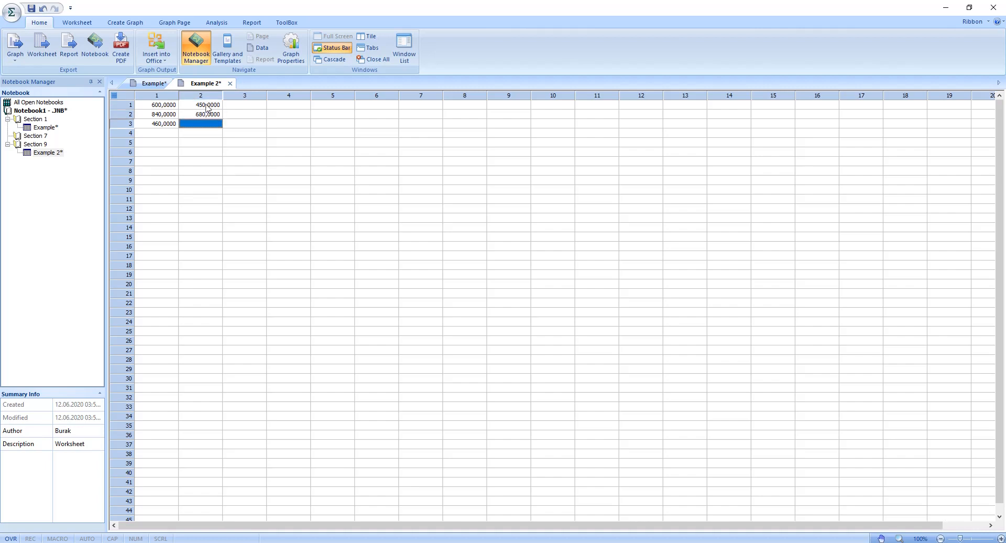
text(980)
key(Tab)
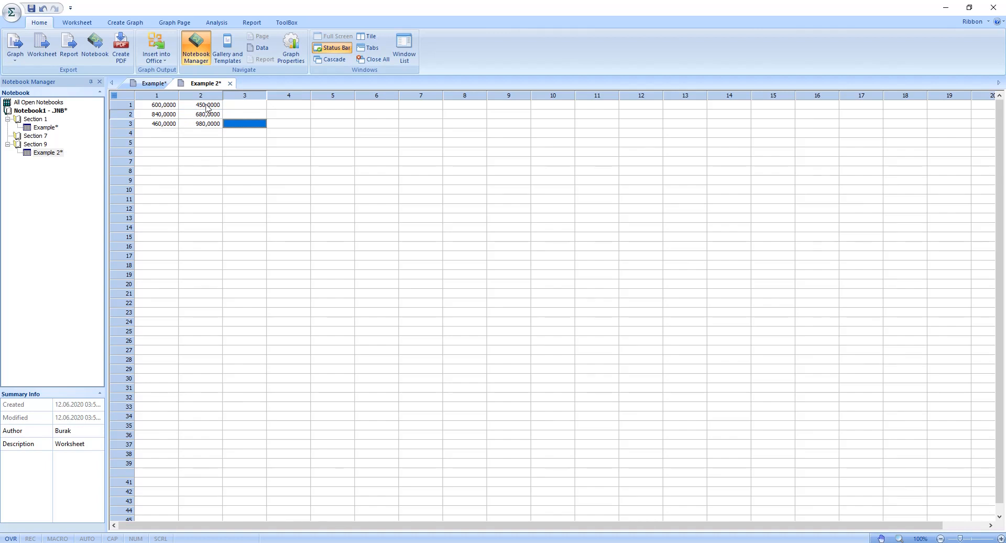
Step: Fill rows 1 to 3 of column 3 with 540, 230 and 470
key(Up)
key(Up)
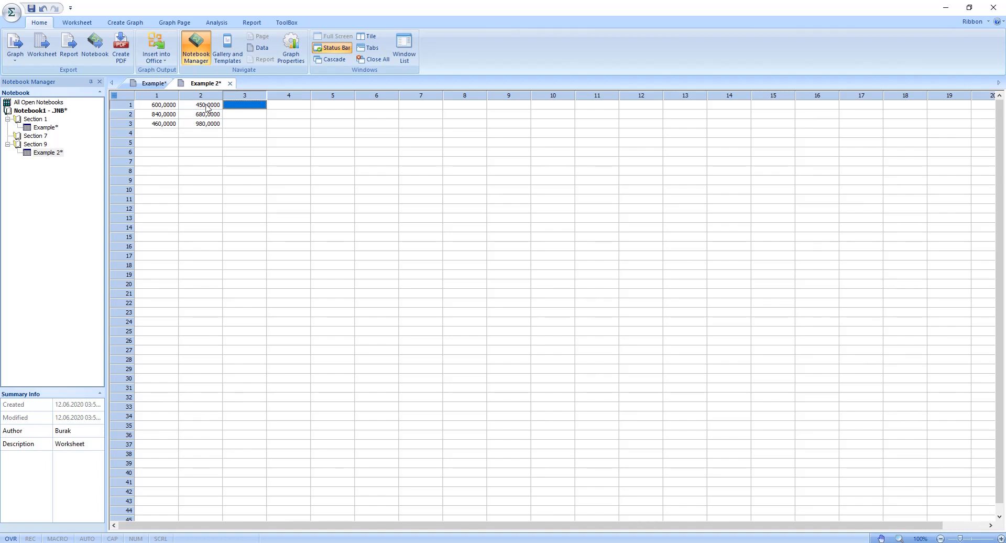
text(540)
key(Return)
text(230)
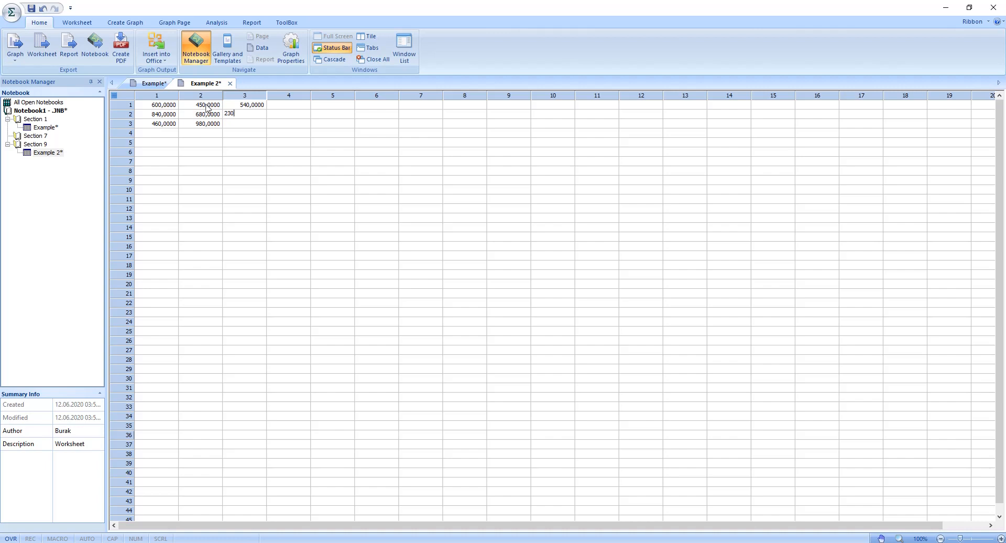
key(Return)
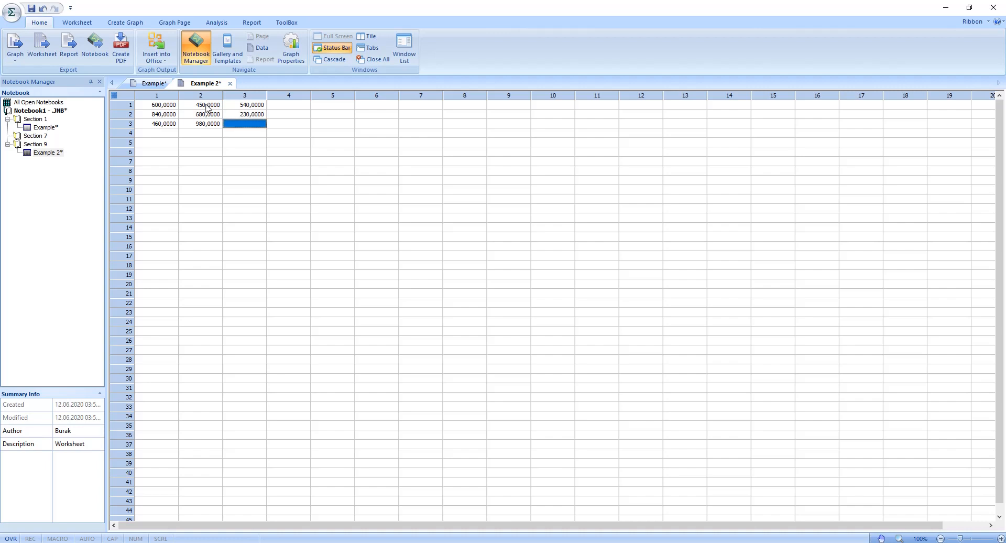
text(470)
click(227, 153)
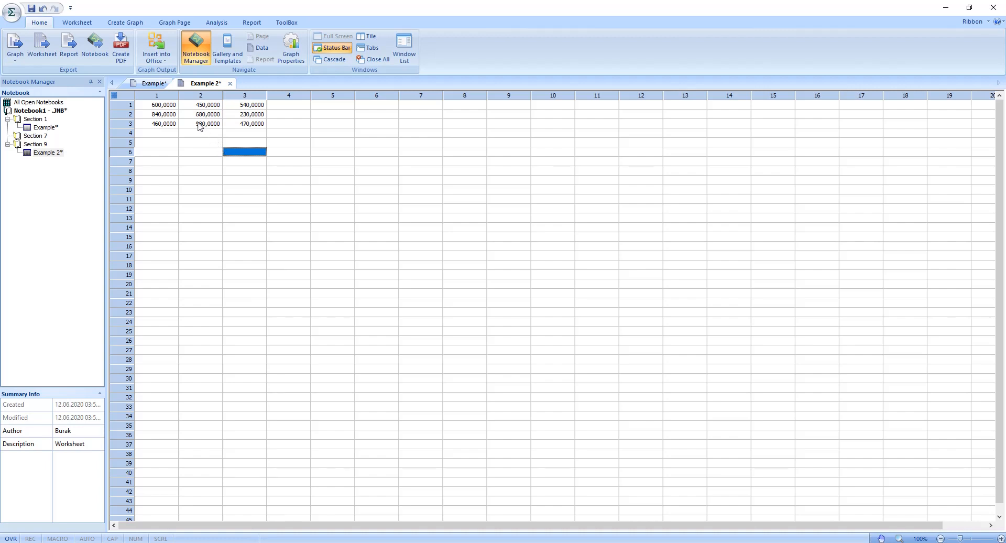
Step: Start a vertical bar graph from the worksheet and choose the Simple Error Bars style
click(131, 25)
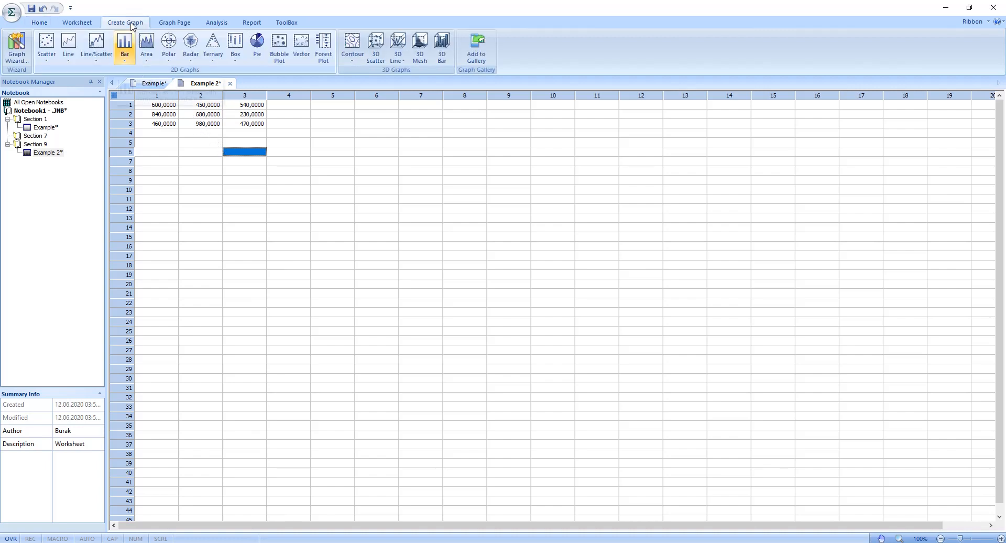
click(126, 51)
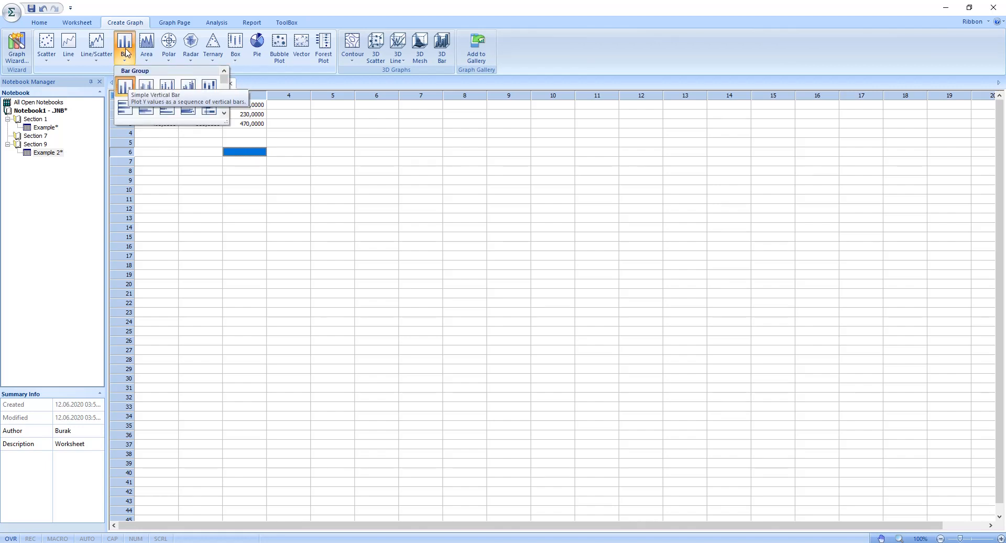
click(127, 88)
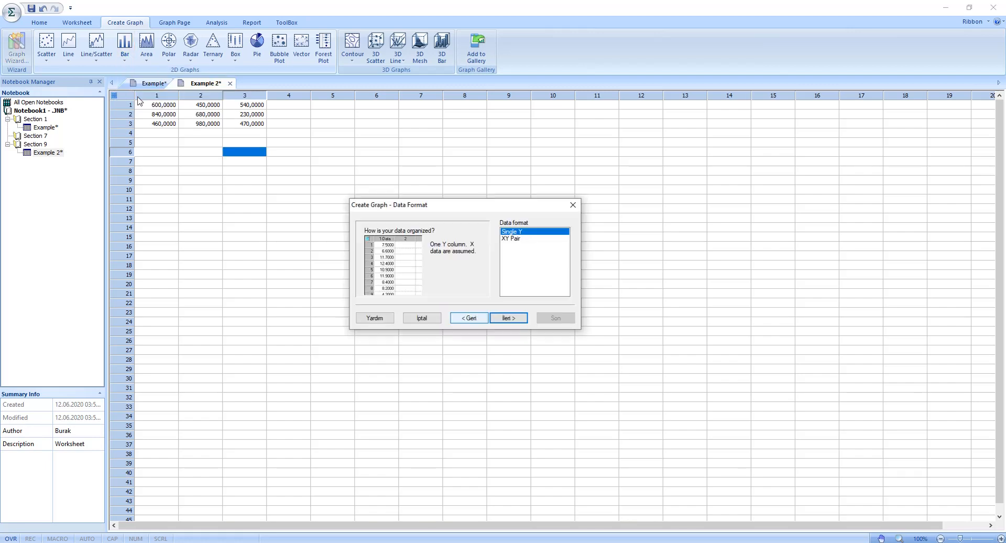
click(470, 318)
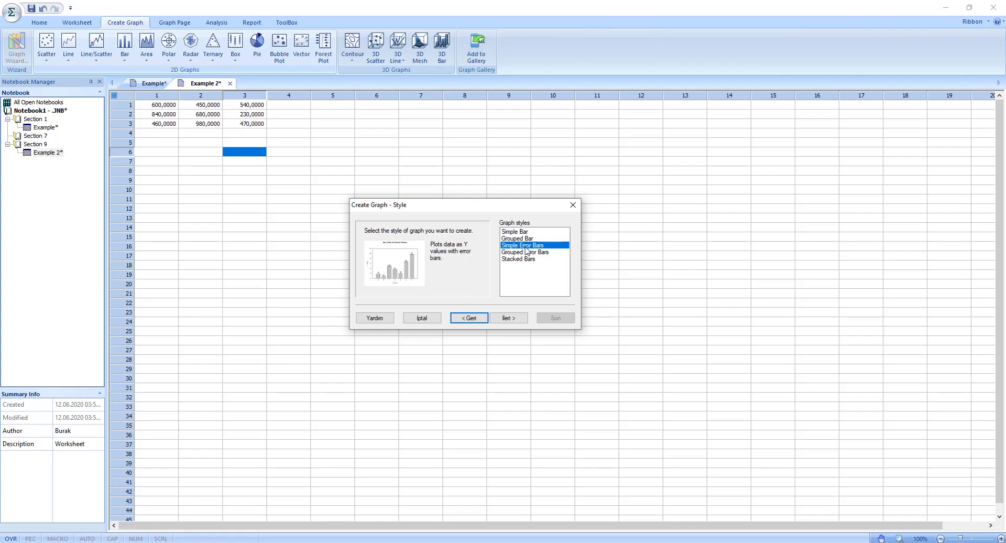
click(508, 318)
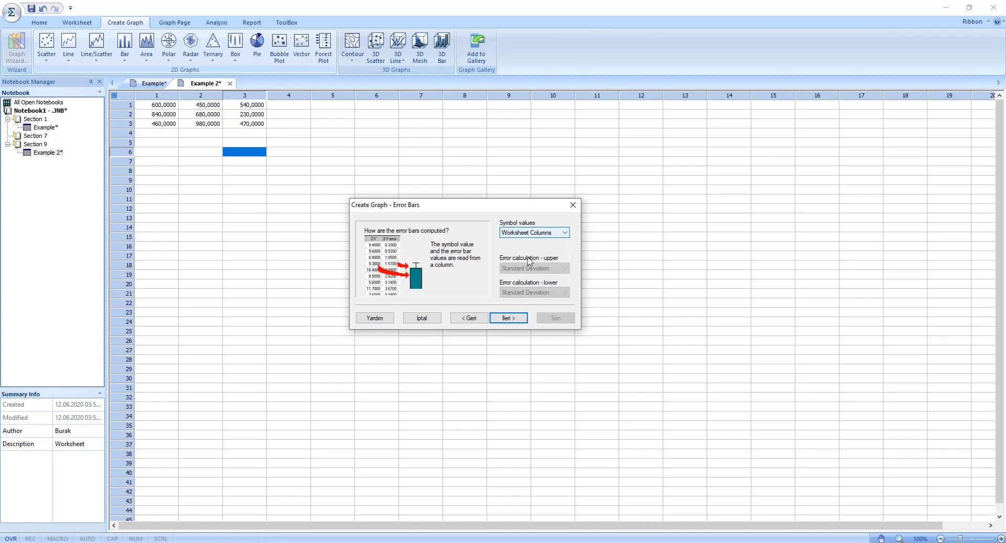
Step: Set the symbol values to Column Means with Standard Deviation error bars, and accept the Many Y data format
click(539, 238)
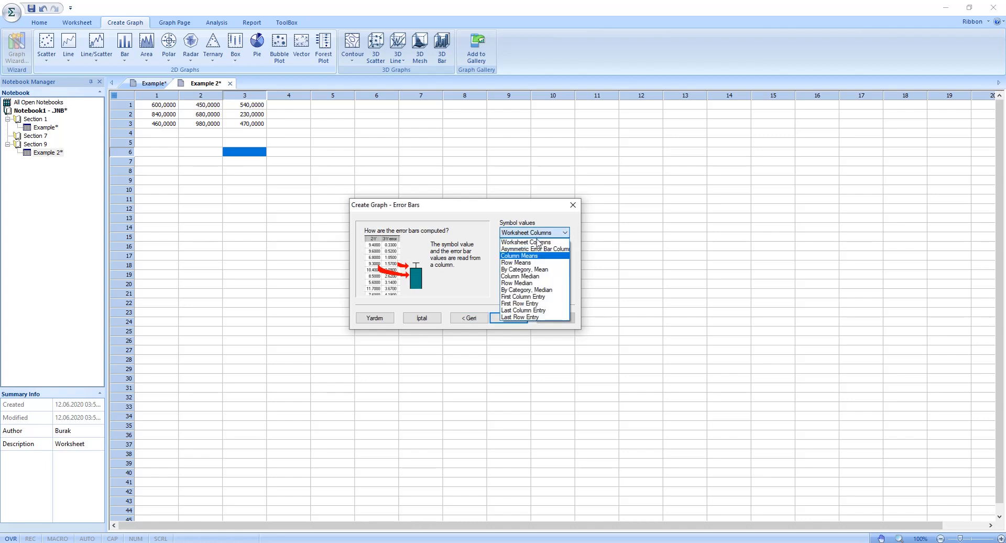
click(536, 256)
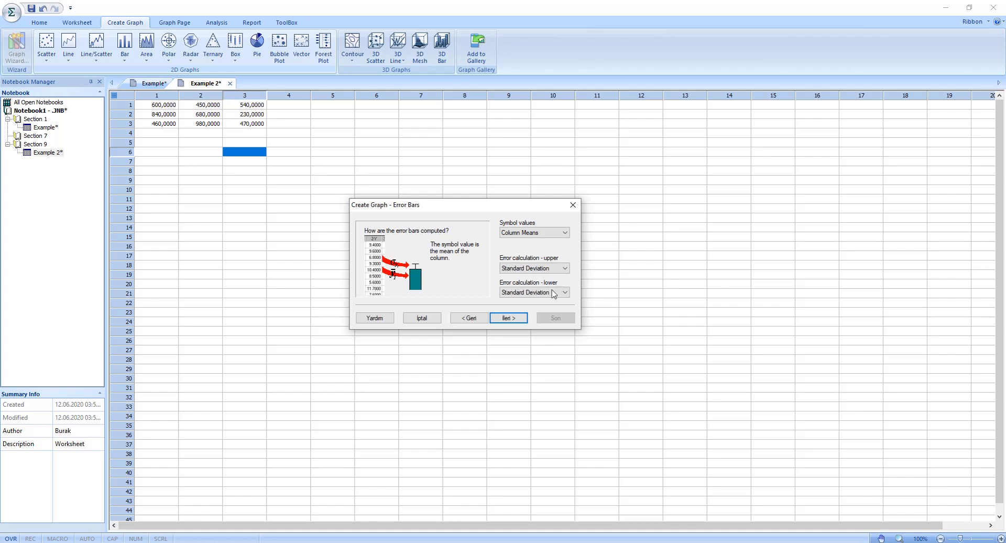
click(514, 320)
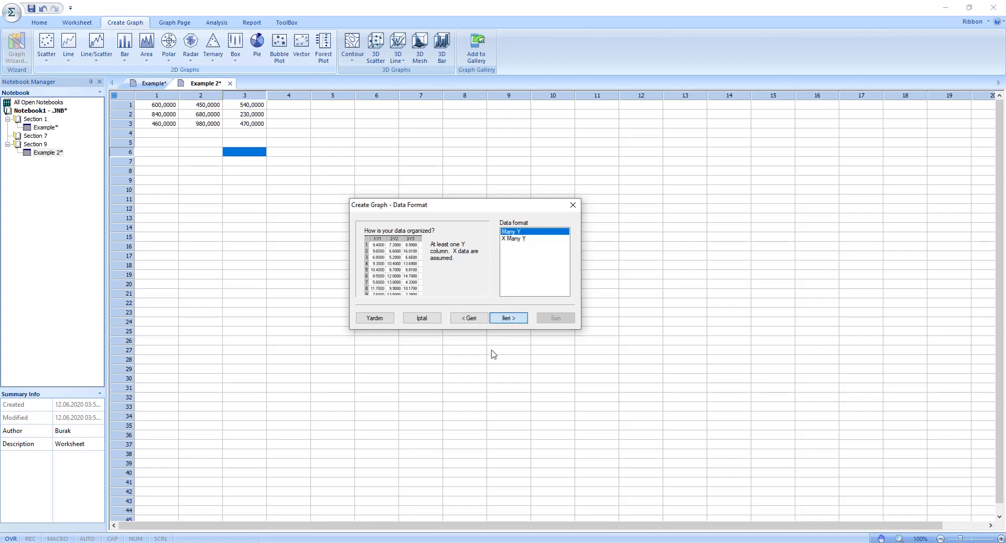
click(506, 320)
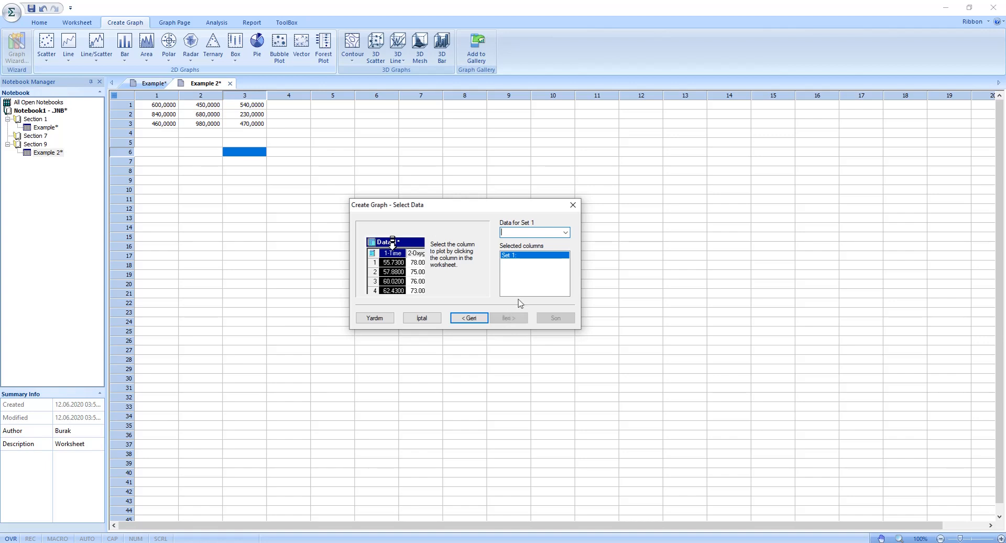
Step: Assign Column 1, Column 2 and Column 3 to data sets 1 to 3 and finish creating the graph
click(565, 233)
click(545, 243)
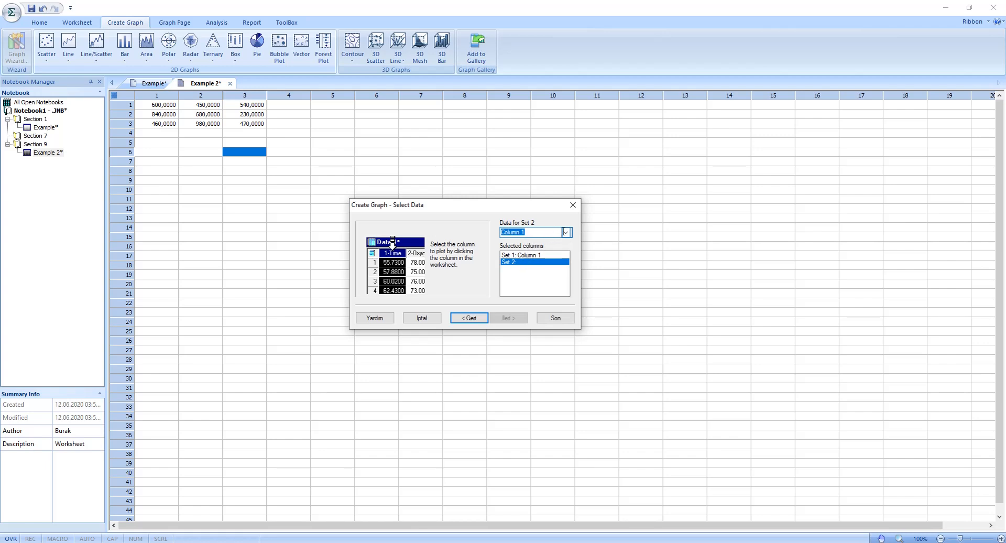
click(565, 233)
click(549, 249)
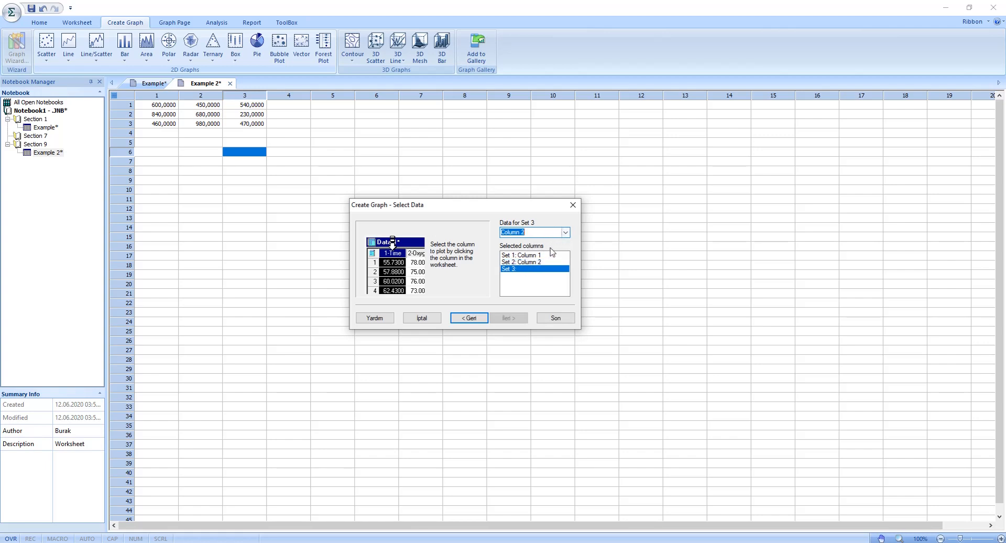
click(565, 232)
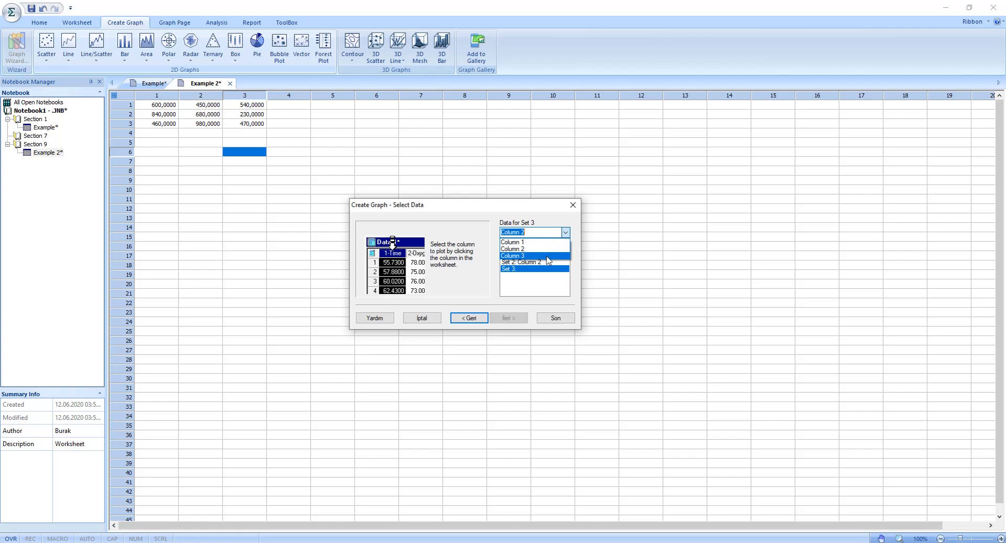
click(549, 256)
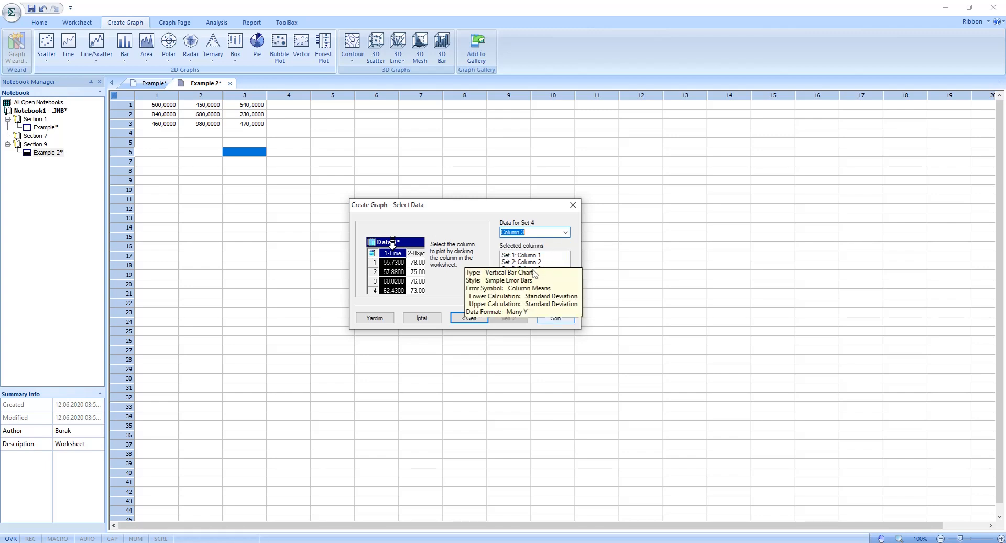
click(551, 318)
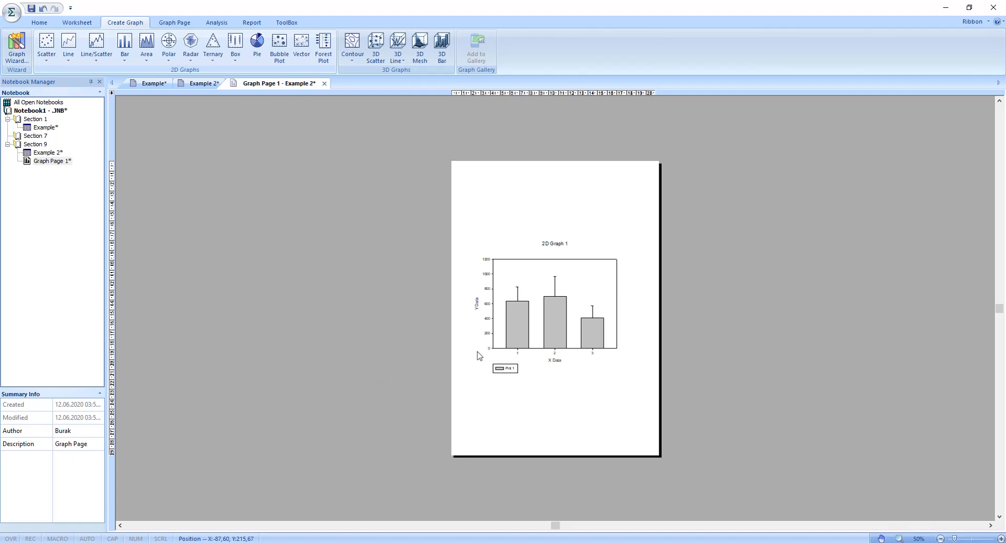
Step: Open the graph properties of the bars and set their fill color to Dk. Red
scroll(561, 356, up, 4)
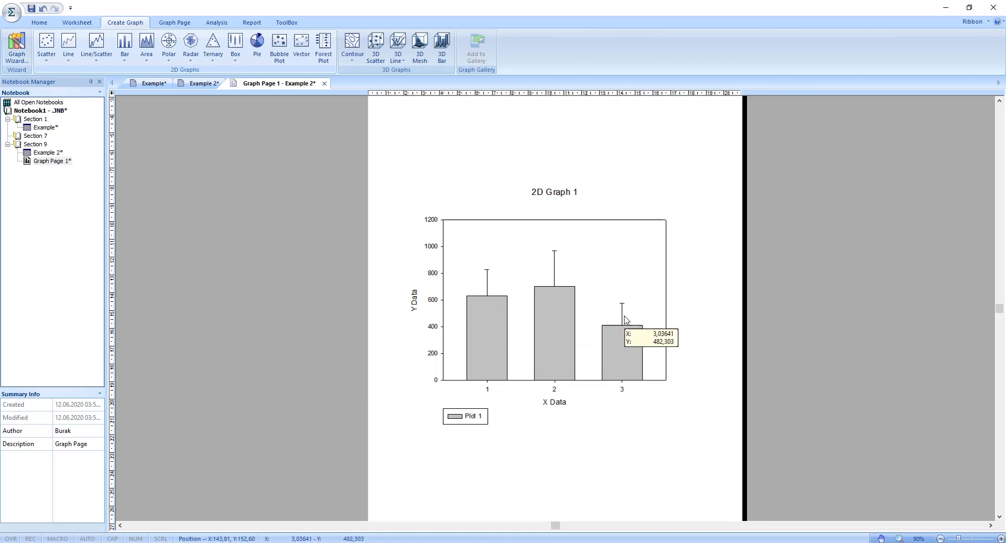
scroll(547, 327, up, 3)
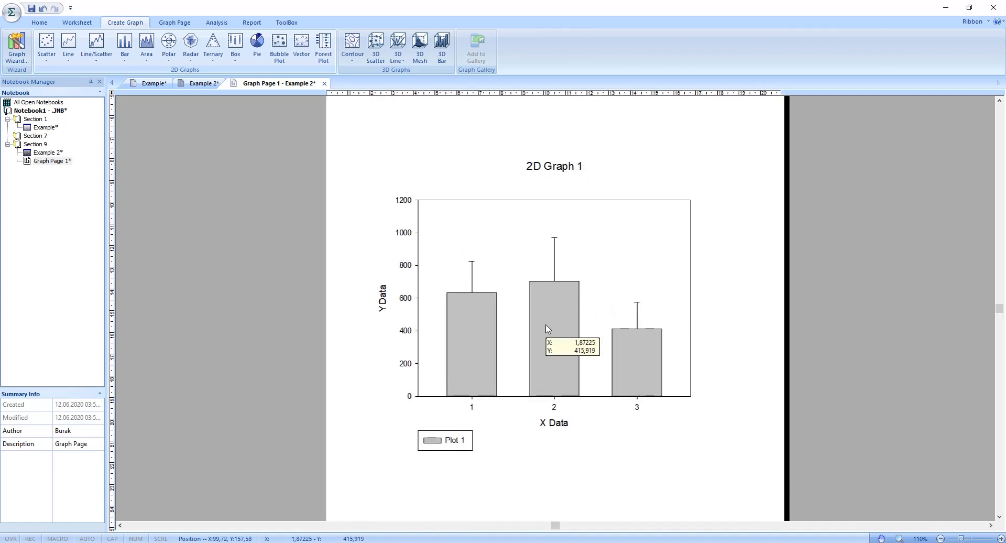
scroll(547, 328, up, 2)
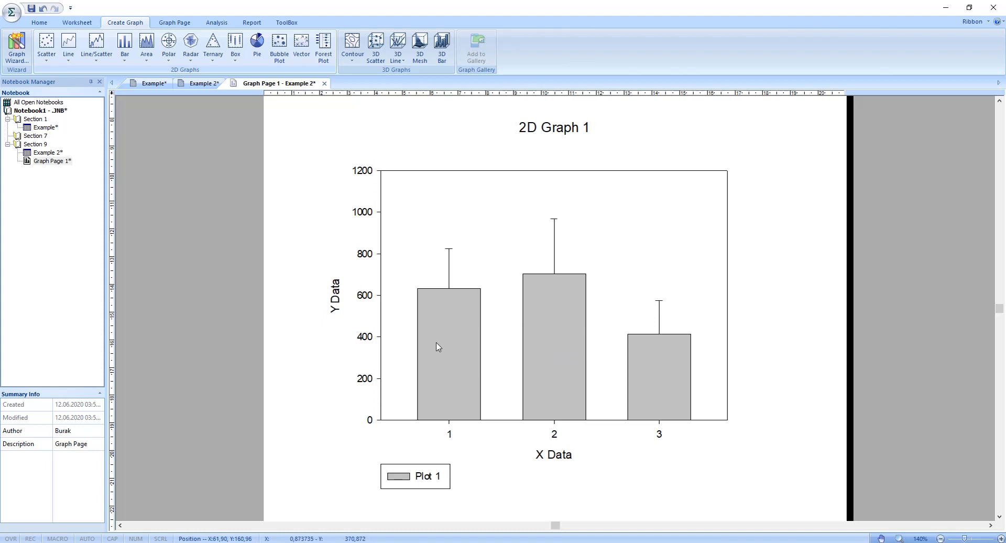
right_click(440, 317)
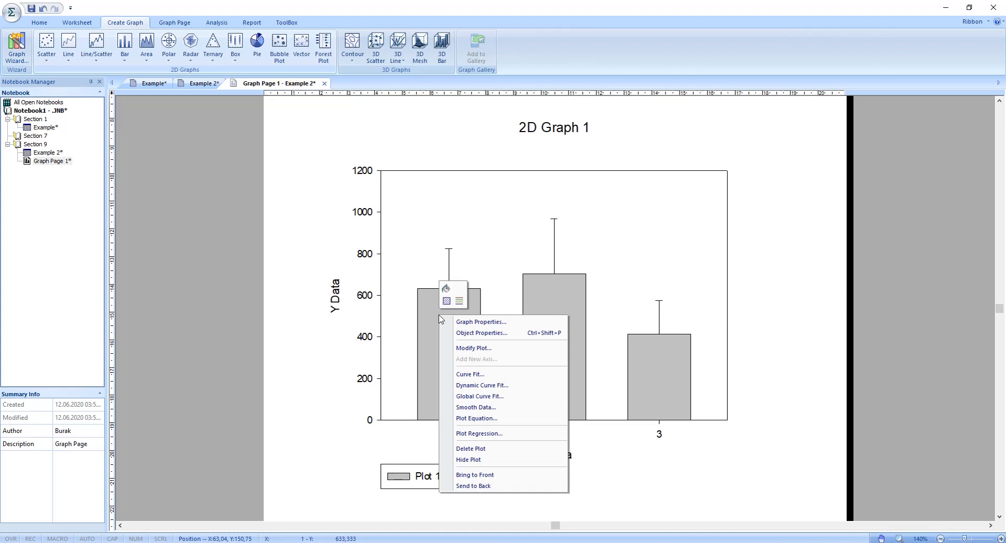
click(464, 321)
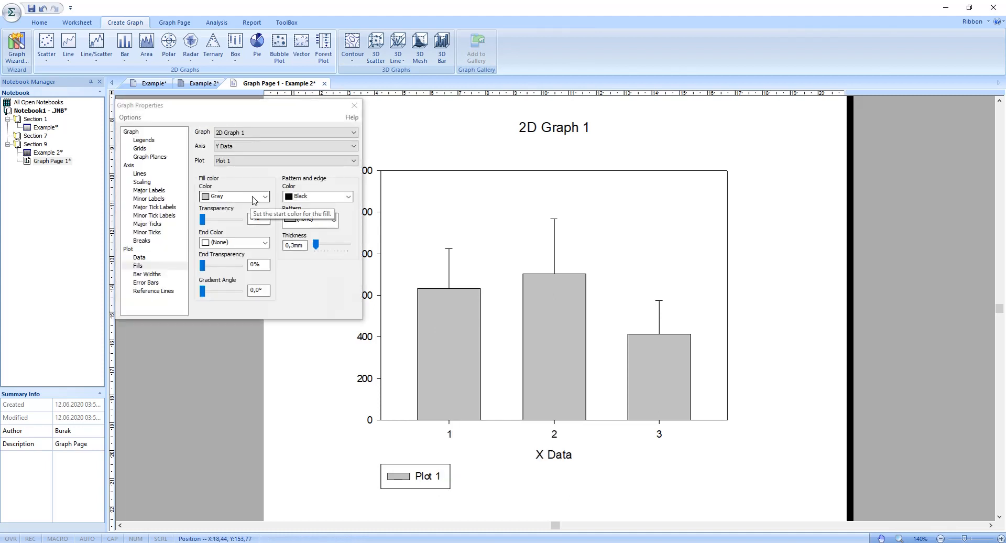
click(265, 196)
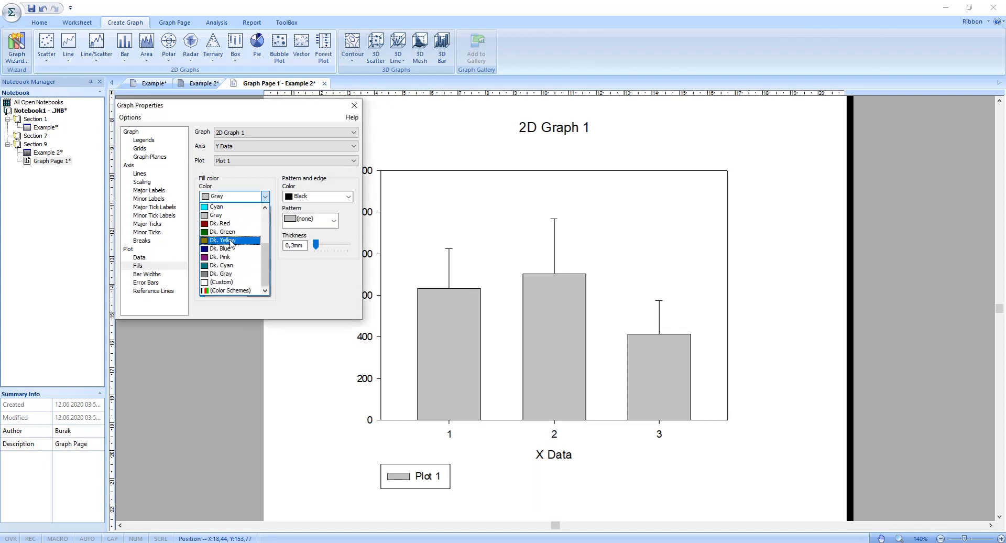
click(220, 223)
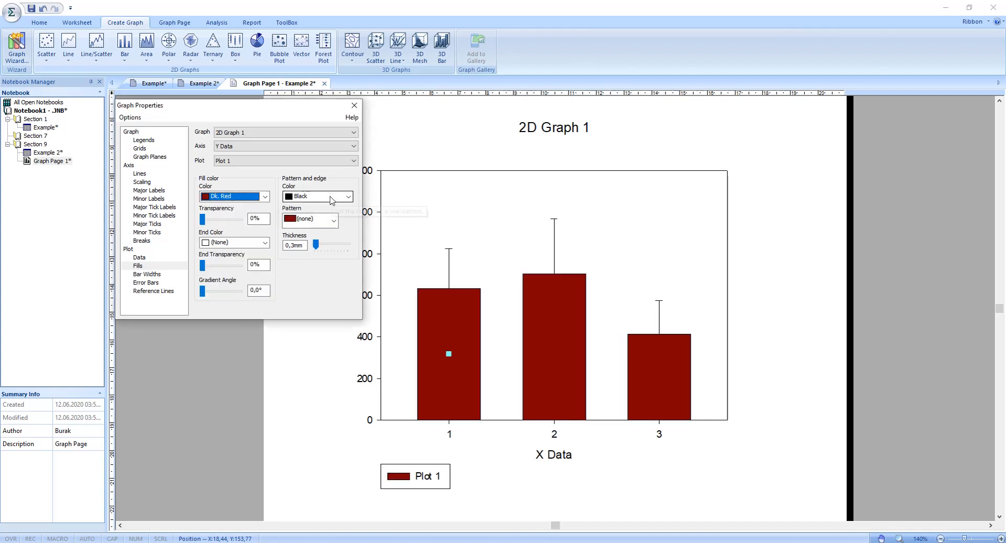
Step: Give the bars a Medium diagonal hatch pattern and change their fill color to Cyan
click(334, 220)
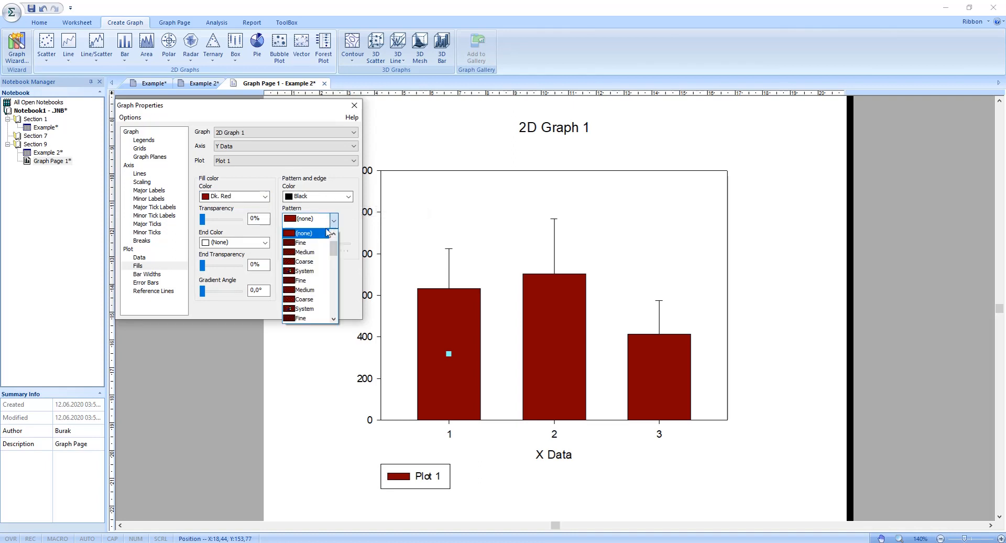
click(302, 277)
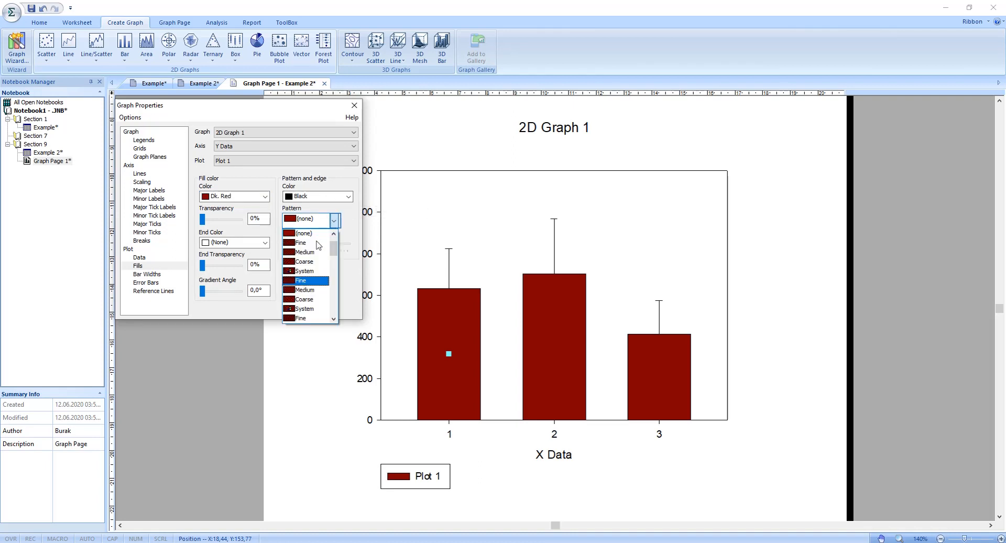
click(335, 219)
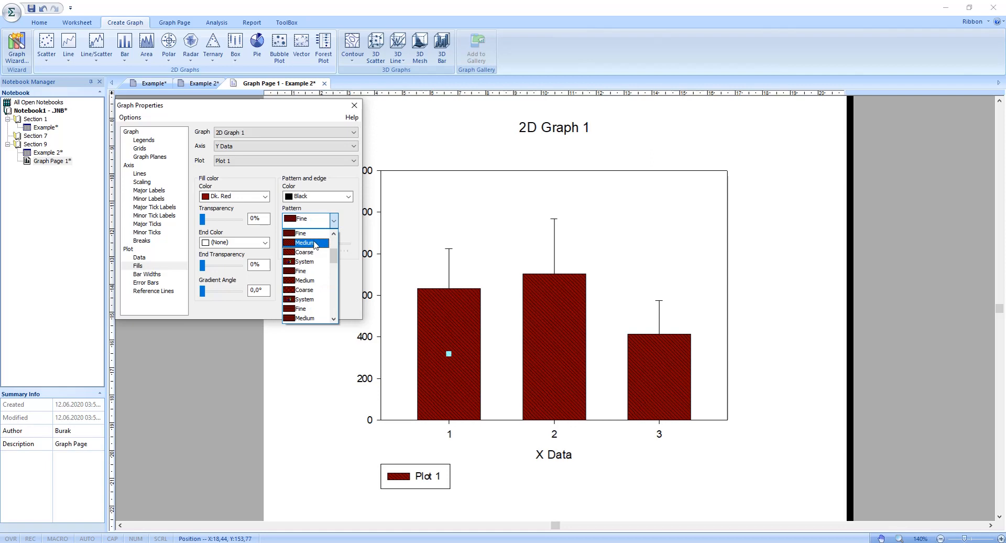
click(269, 199)
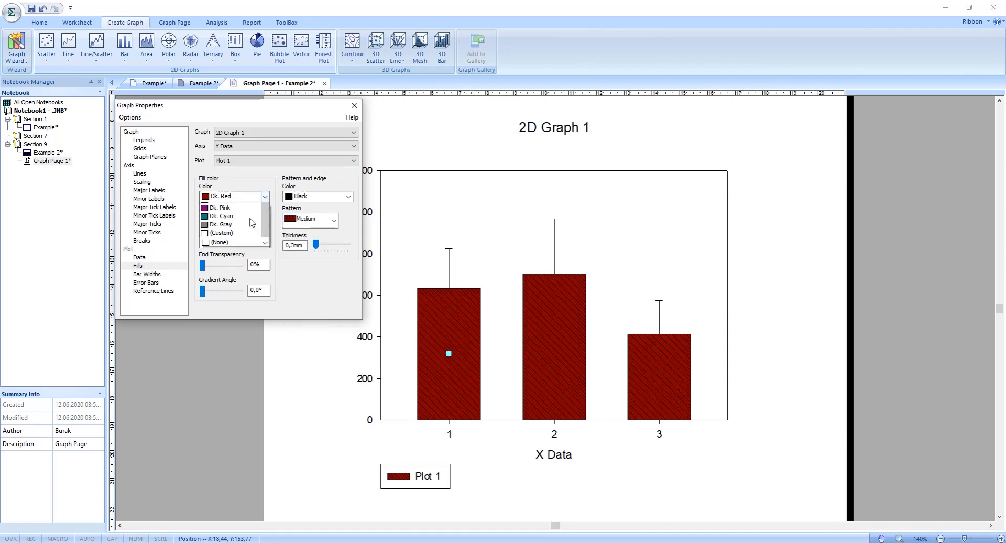
click(250, 211)
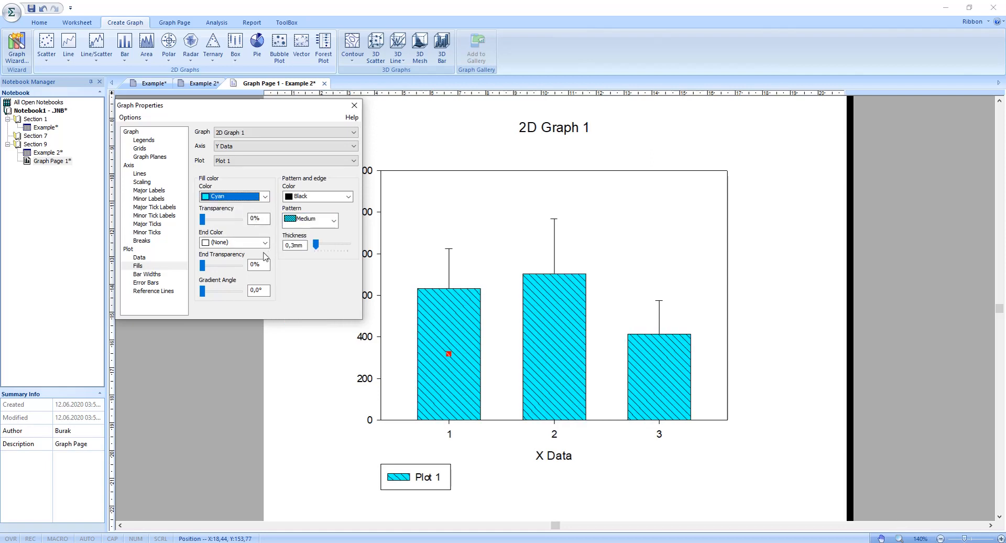
Step: Format the error bars with 0,5 mm line thickness, 3,3 mm cap width and Red line color
click(147, 283)
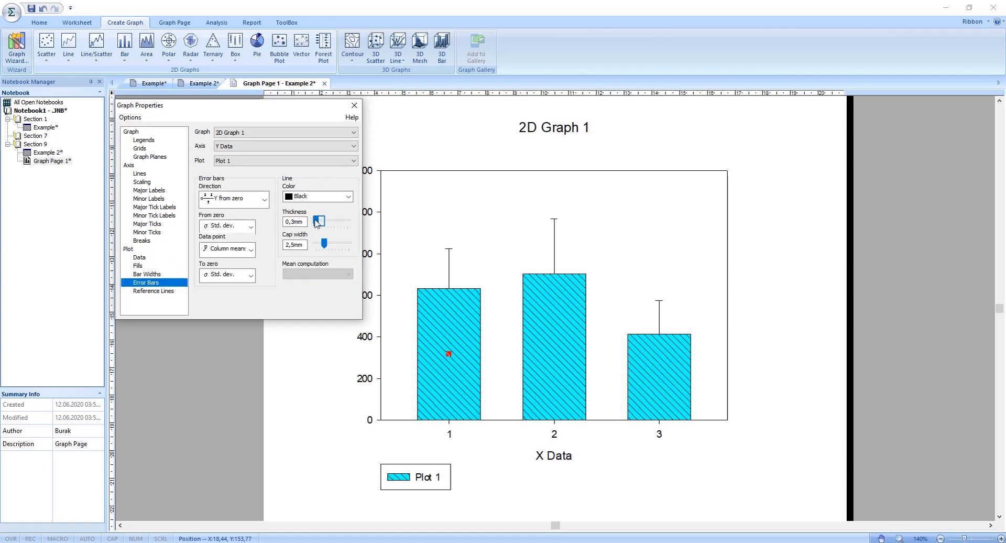
drag(316, 223, 317, 221)
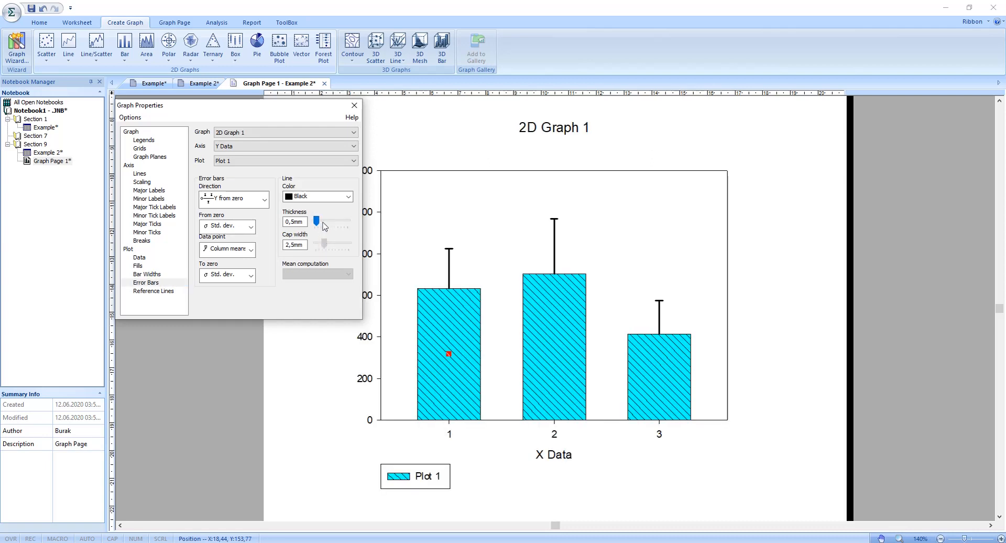
click(327, 198)
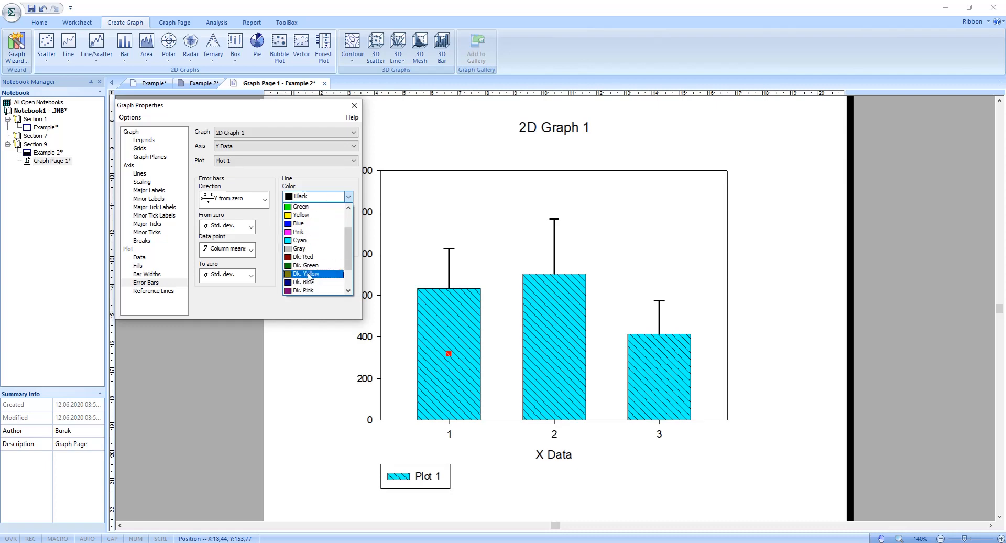
scroll(310, 280, down, 1)
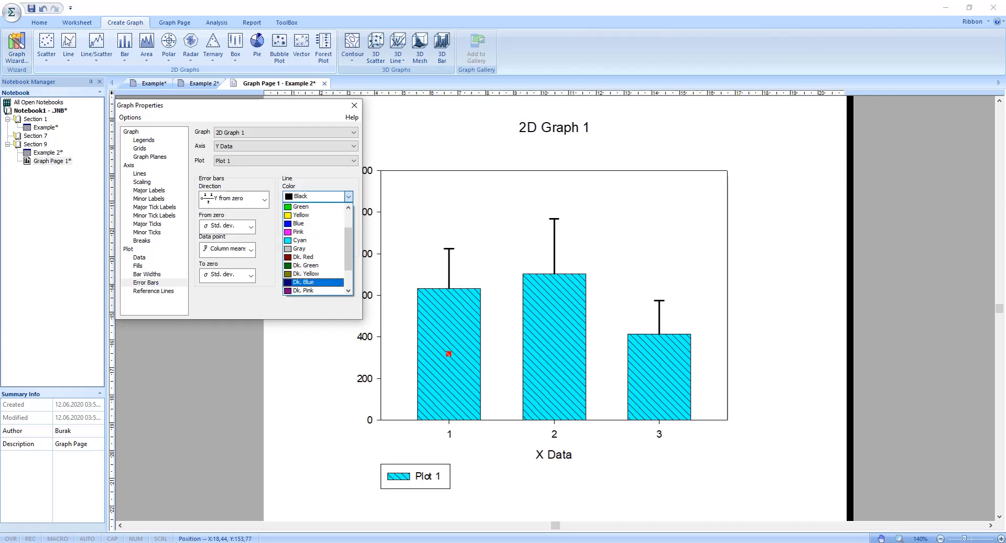
click(342, 198)
click(314, 251)
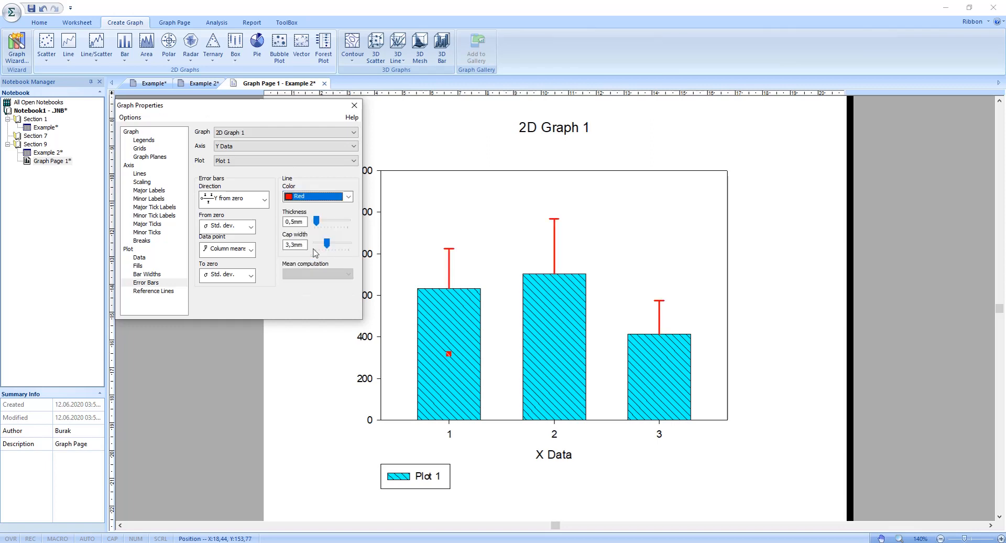
Step: Set the bar thickness to 39,3% and the group spacing to 47,0%, and close the graph properties
click(147, 274)
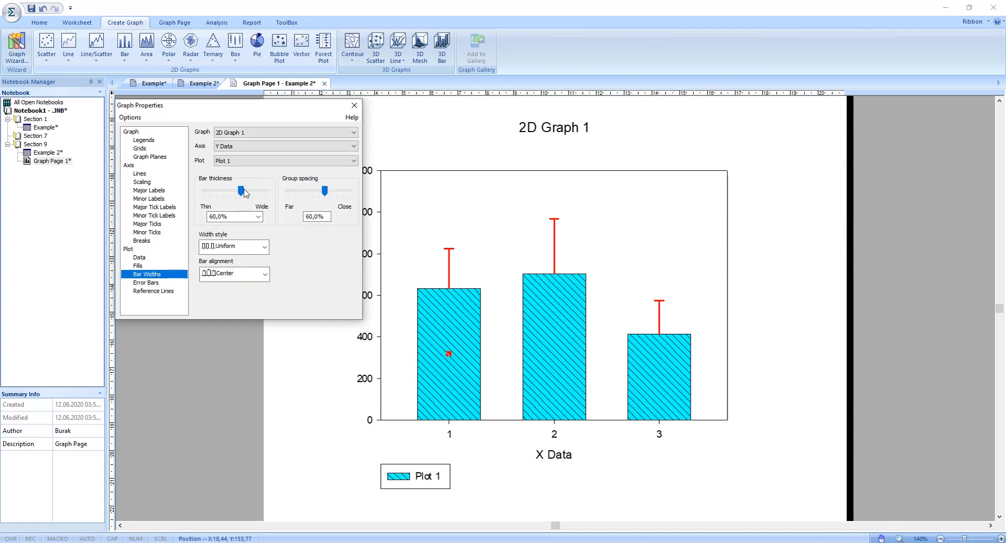
drag(244, 192, 228, 191)
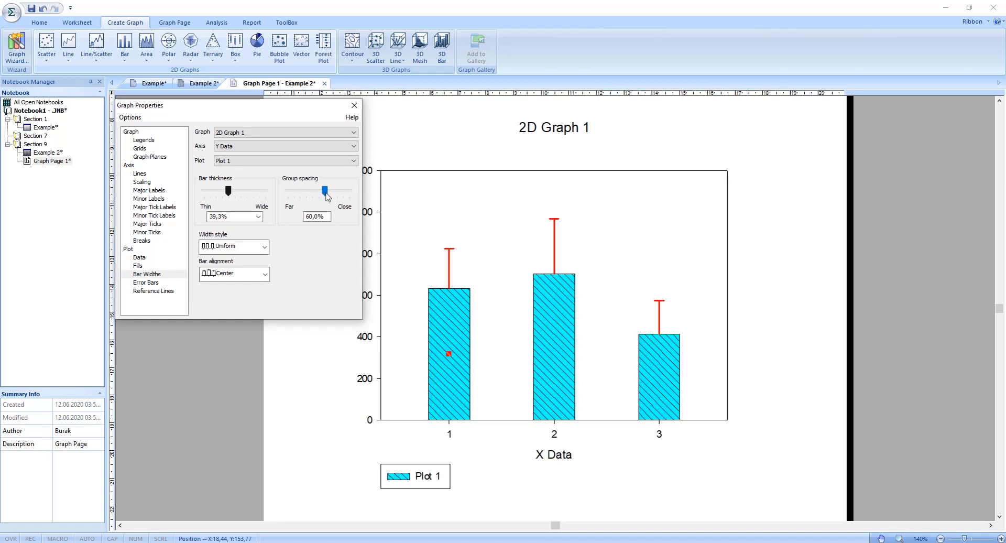
mouse_move(325, 191)
mouse_down()
mouse_move(308, 196)
mouse_move(318, 193)
mouse_up()
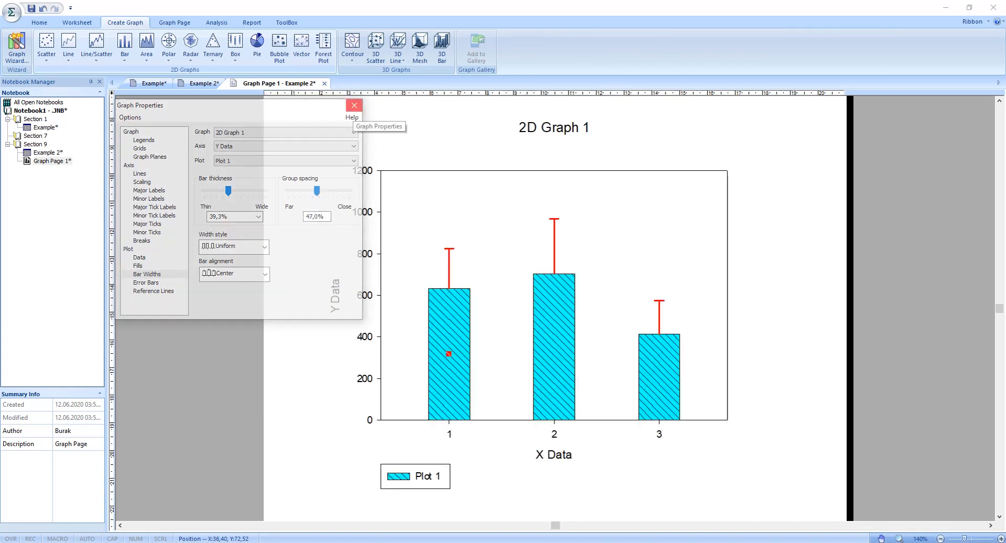
click(354, 105)
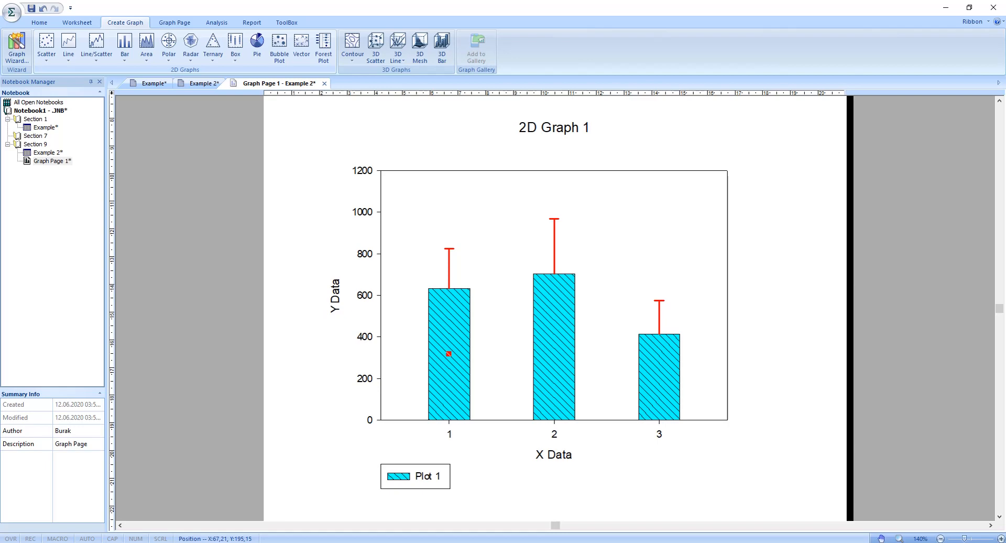
Step: Set the label type of the X axis major tick labels to Series
double_click(449, 434)
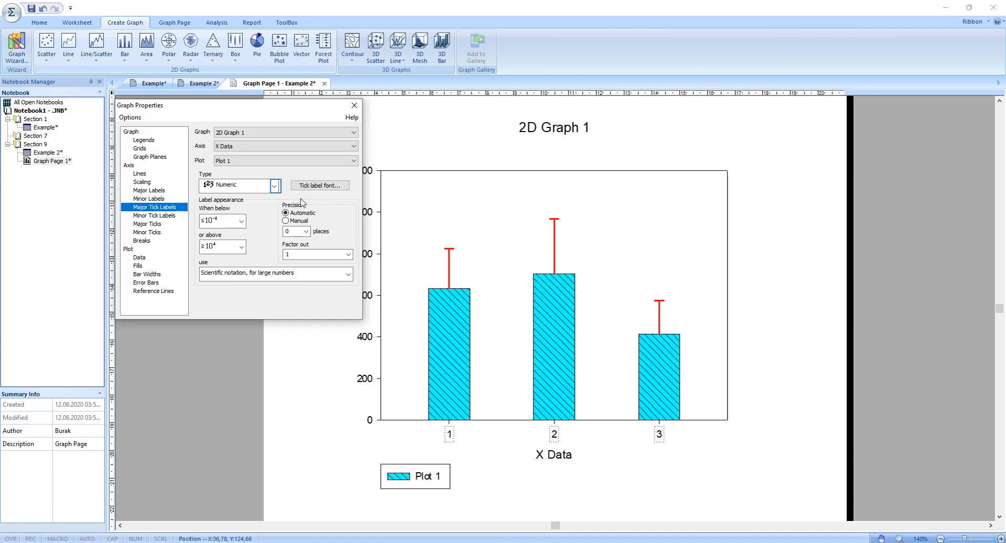
click(273, 183)
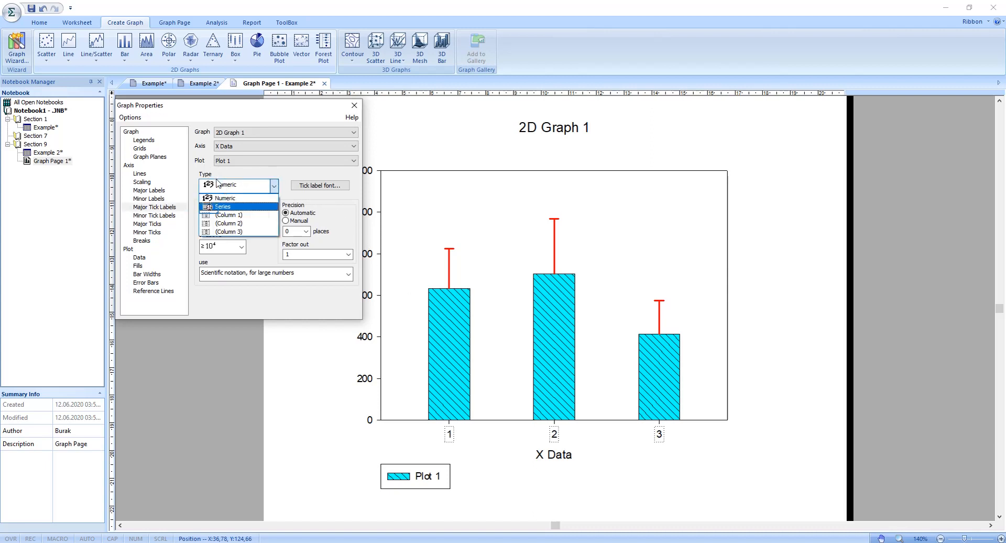
click(220, 207)
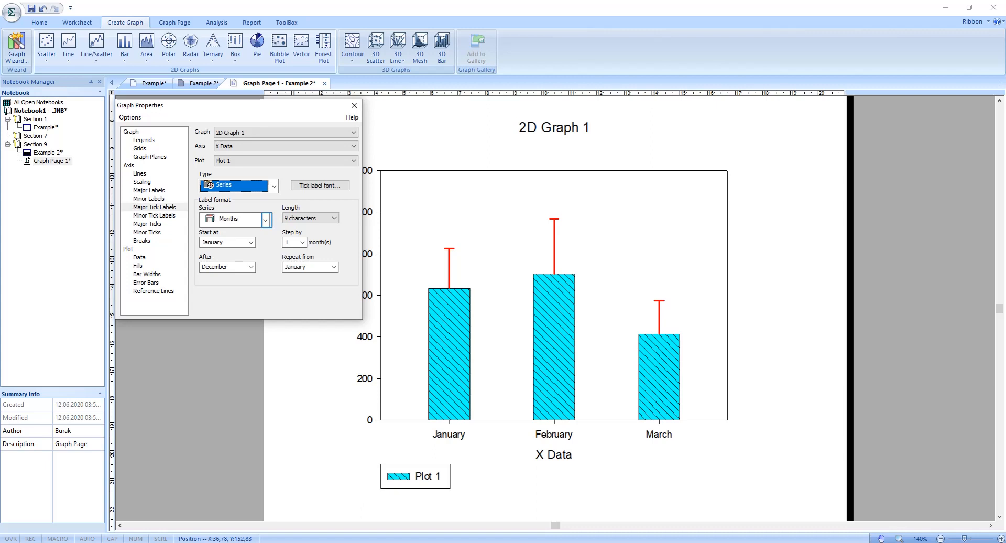
Step: Try the Alpha Series format on the X axis tick labels, switch the series to Years and close the properties
click(265, 220)
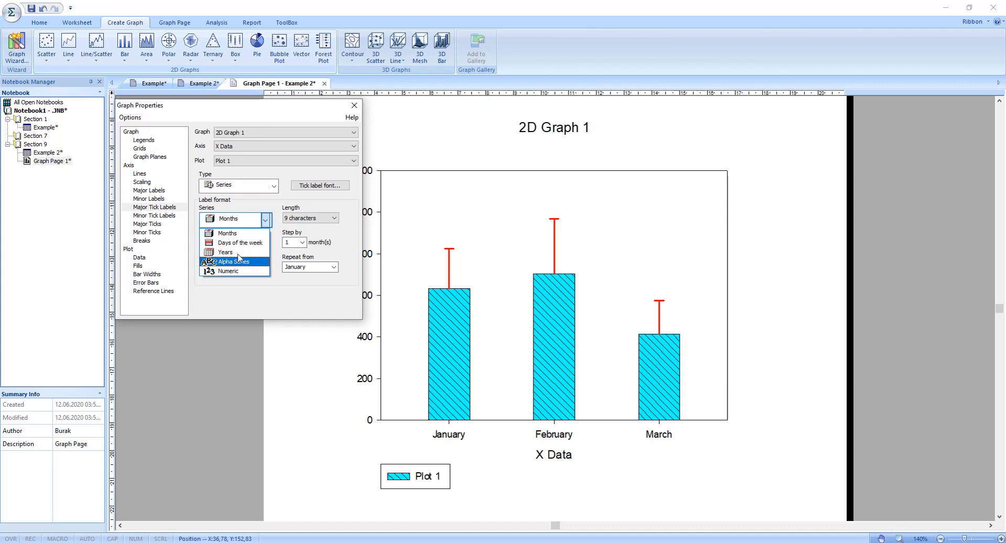
click(267, 223)
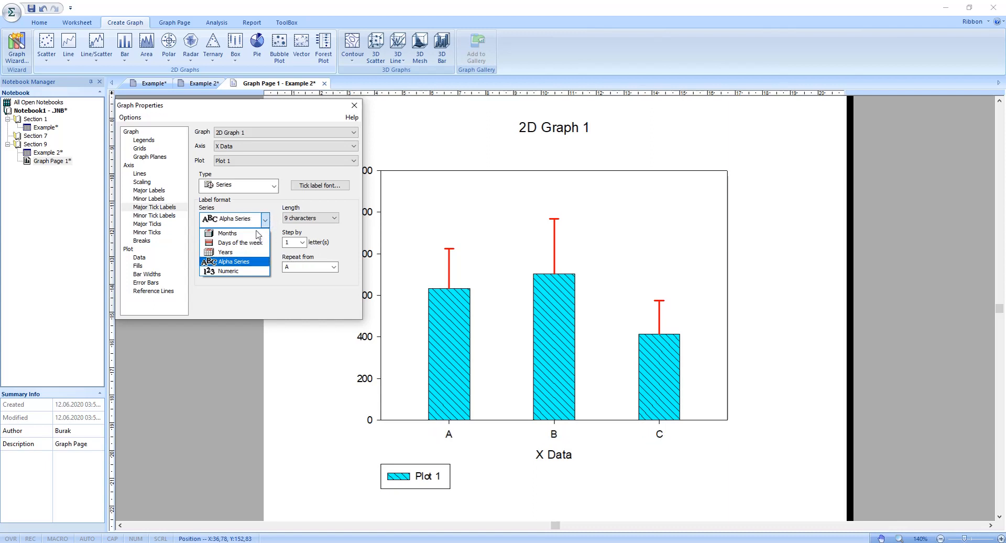
click(230, 252)
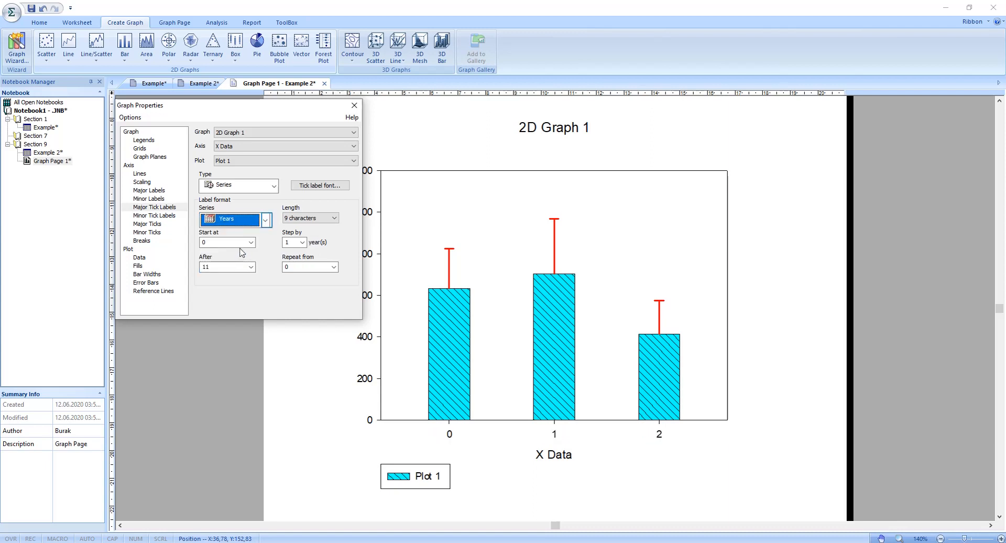
click(266, 220)
click(266, 221)
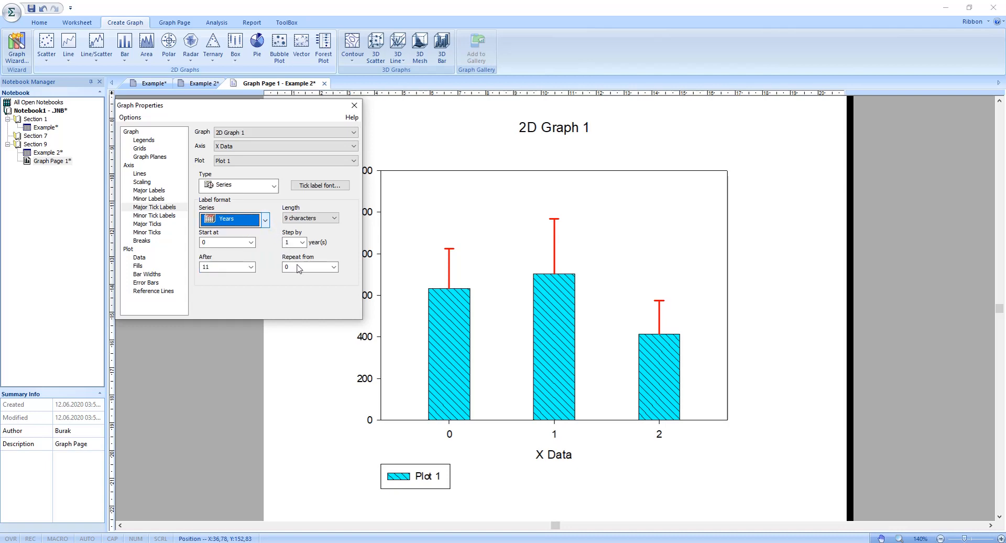
click(355, 105)
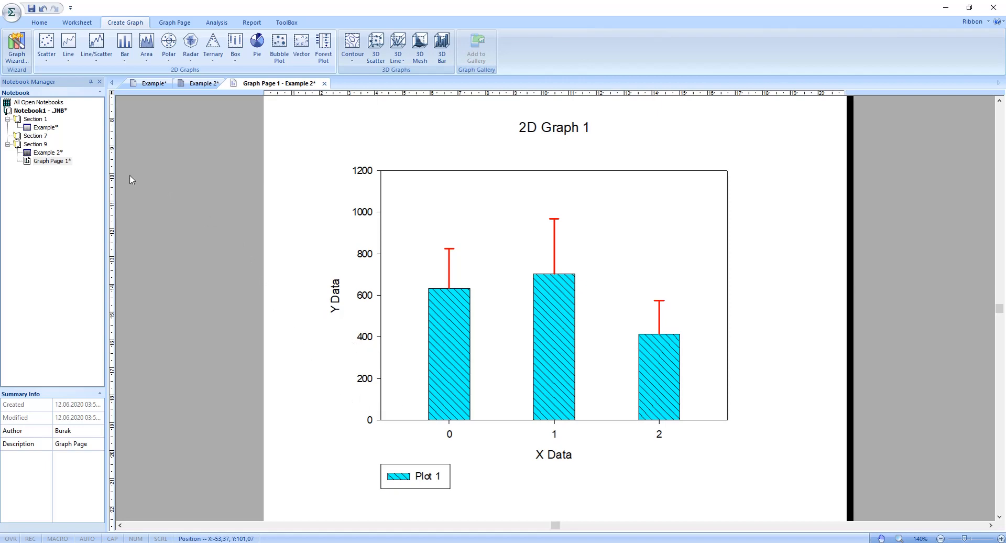
Step: In the Example 2 worksheet, enter Group 1, Group 2 and Control in rows 1 to 3 of column 5
double_click(57, 153)
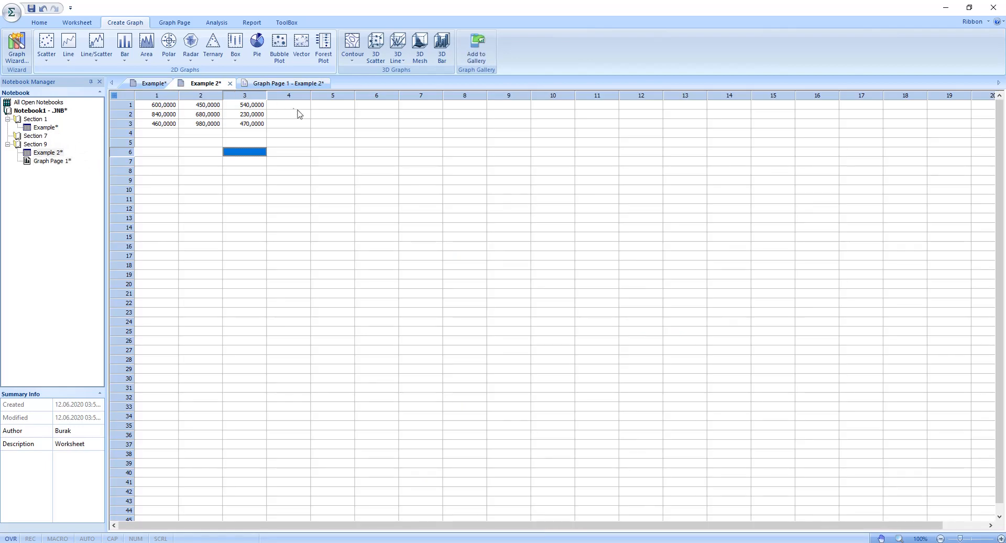
click(326, 106)
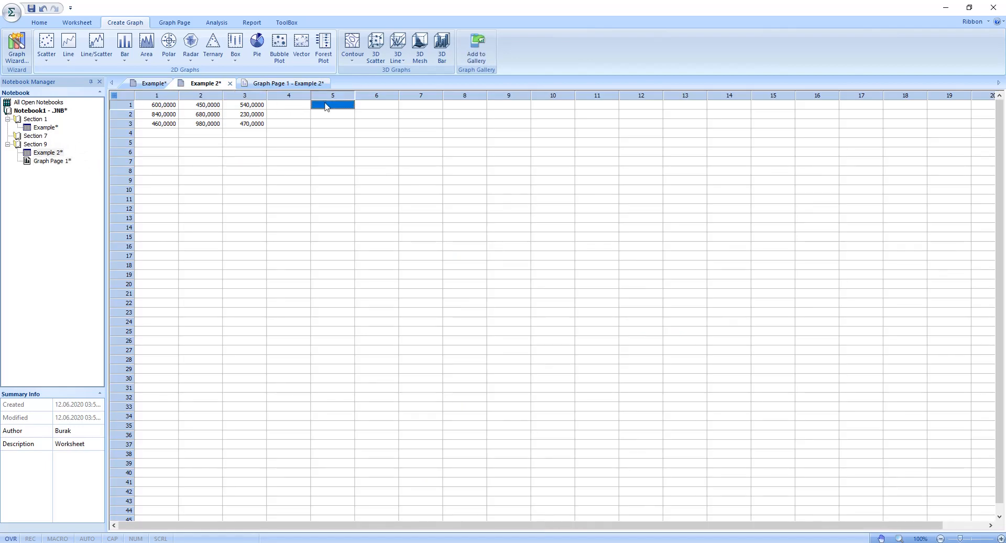
text(Group 1)
key(Return)
text(Group 2)
key(Return)
text(G)
text(ontrol)
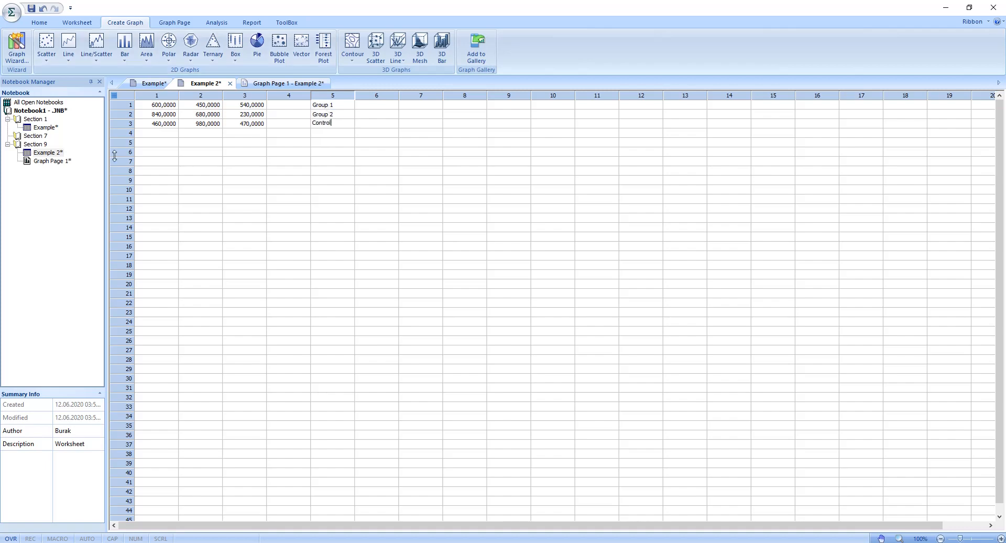
Step: On the graph page, use worksheet Column 5 as the X axis major tick labels and close the graph properties
double_click(55, 162)
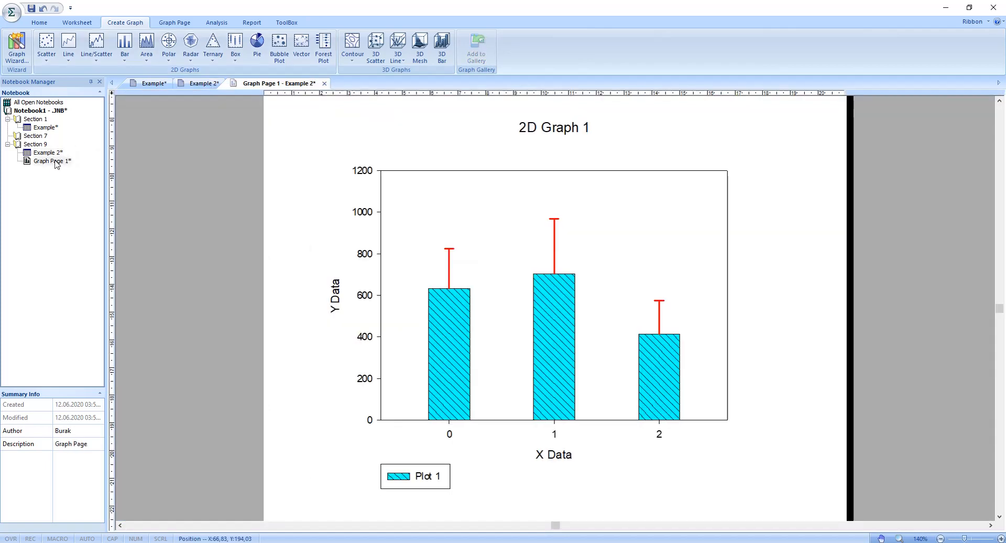
double_click(450, 435)
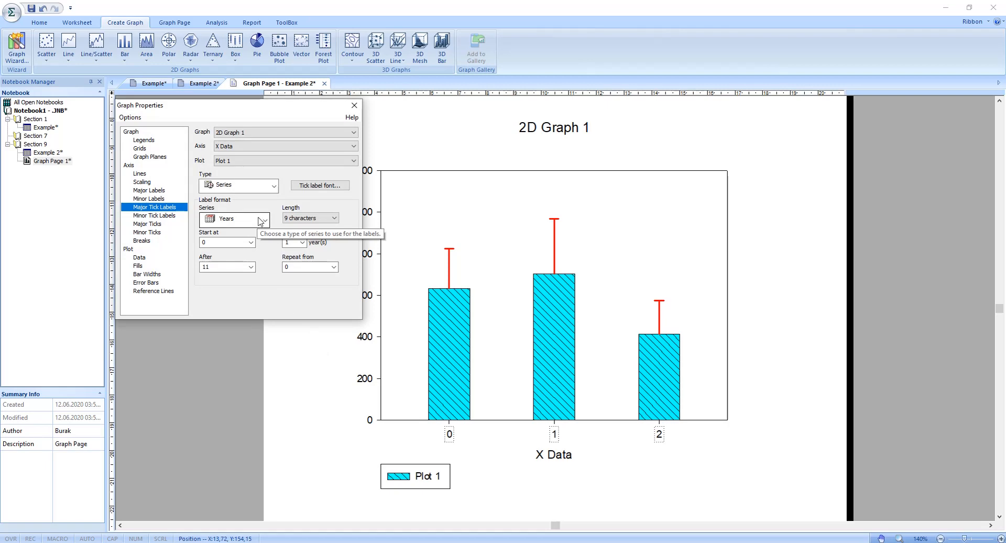
click(273, 186)
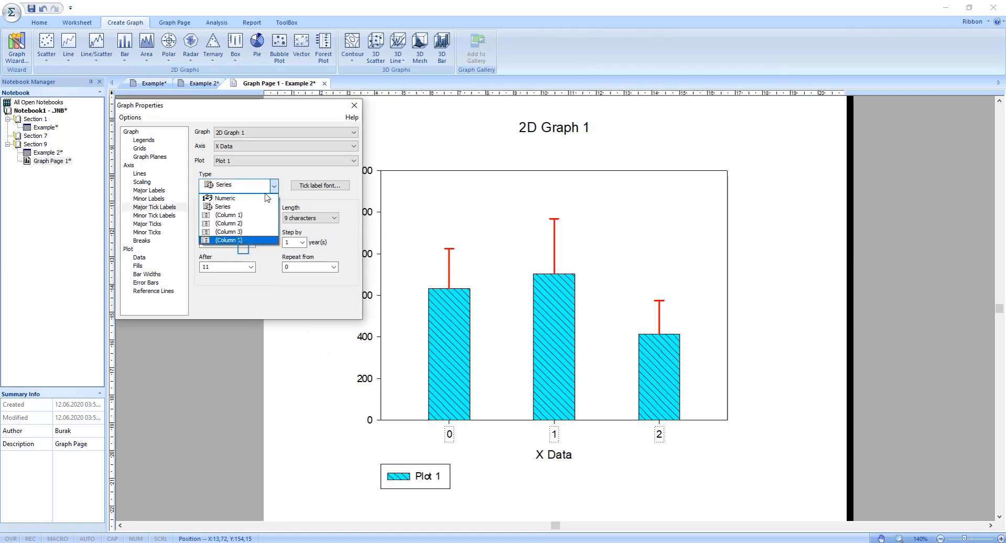
click(241, 242)
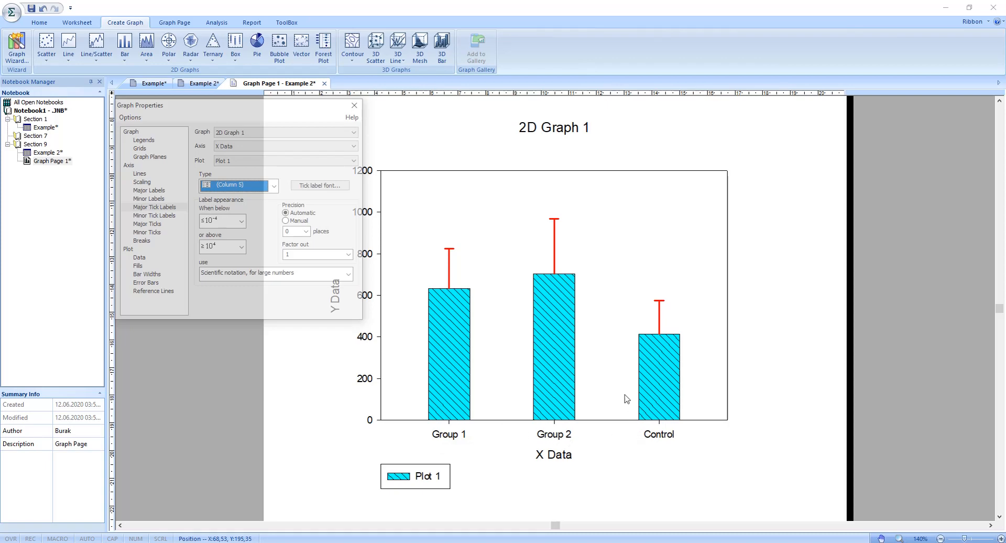
click(355, 105)
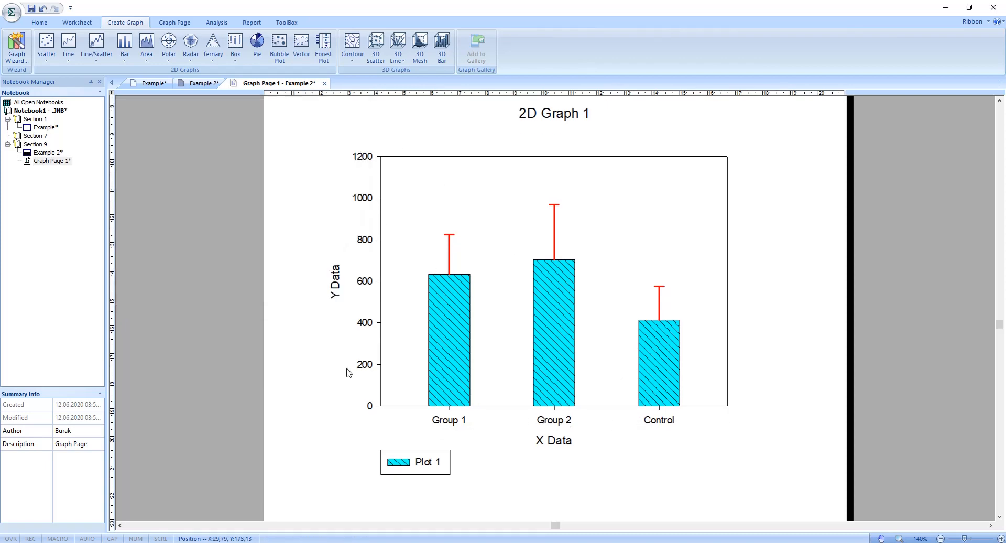
Step: Hide the Plot 1 legend below the bar graph
right_click(427, 457)
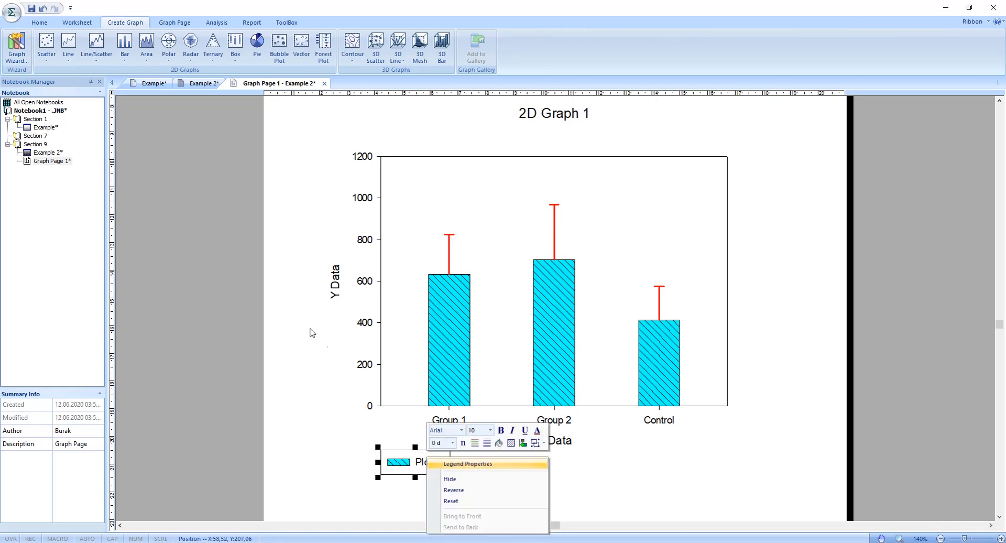
click(464, 479)
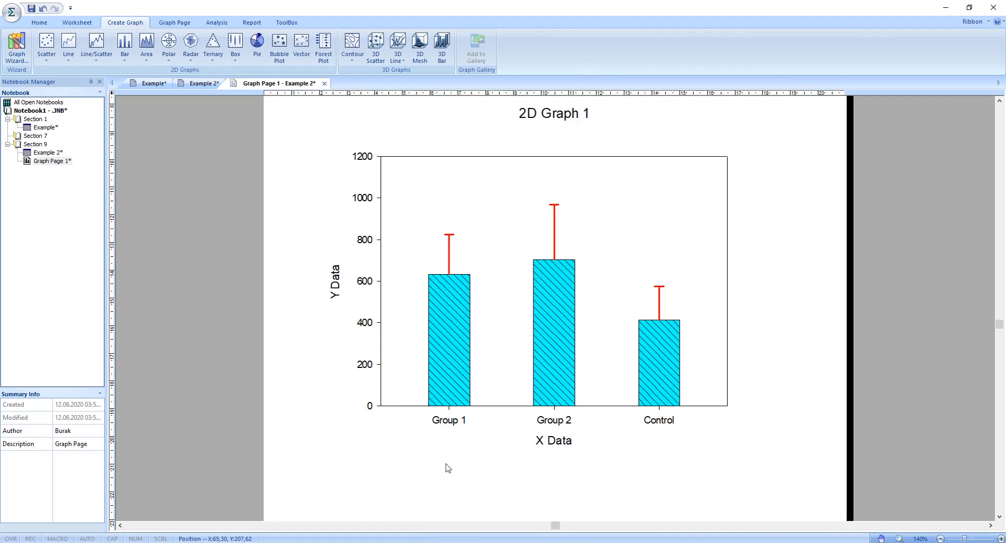
scroll(448, 467, up, 1)
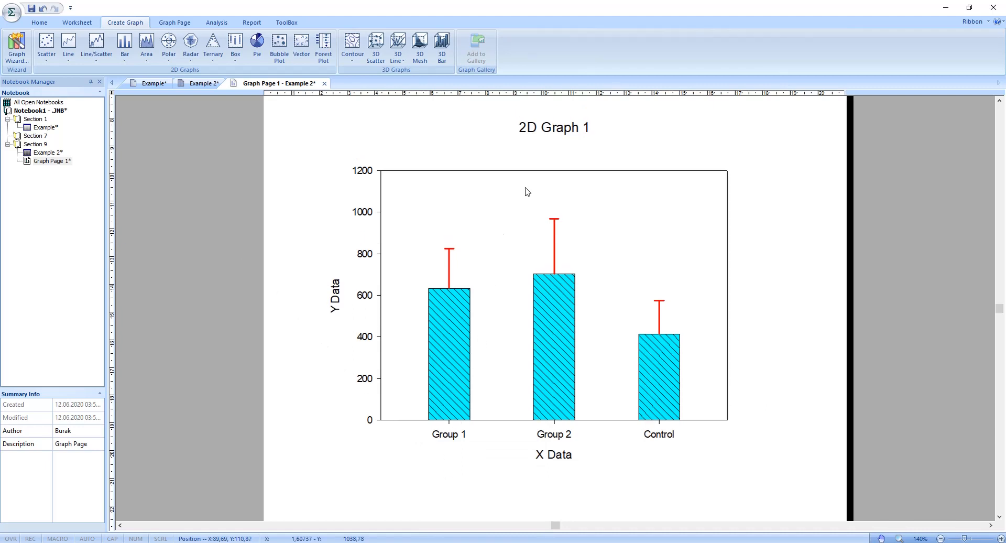
scroll(553, 131, up, 1)
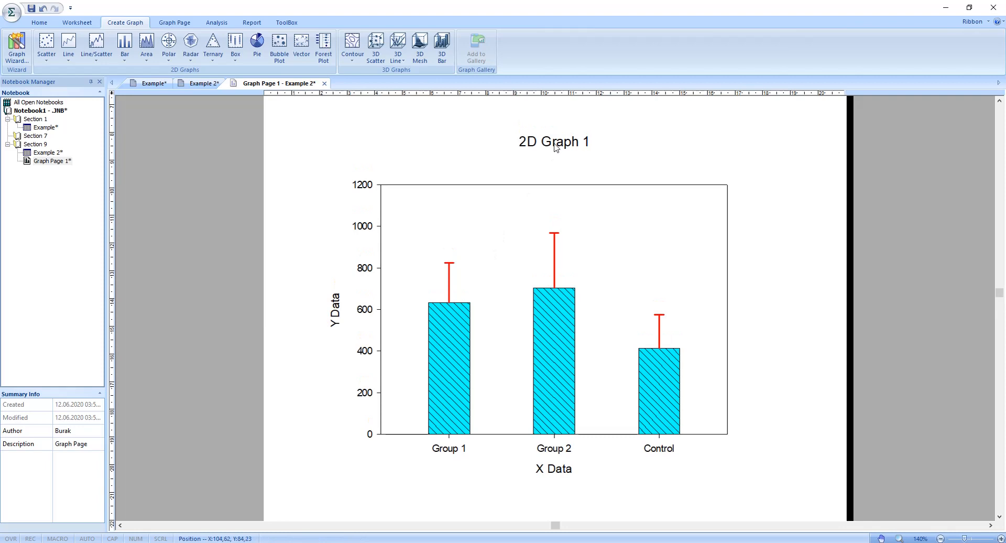
Step: Delete the 2D Graph 1 title and remove the top and right frame lines around the plot
right_click(554, 140)
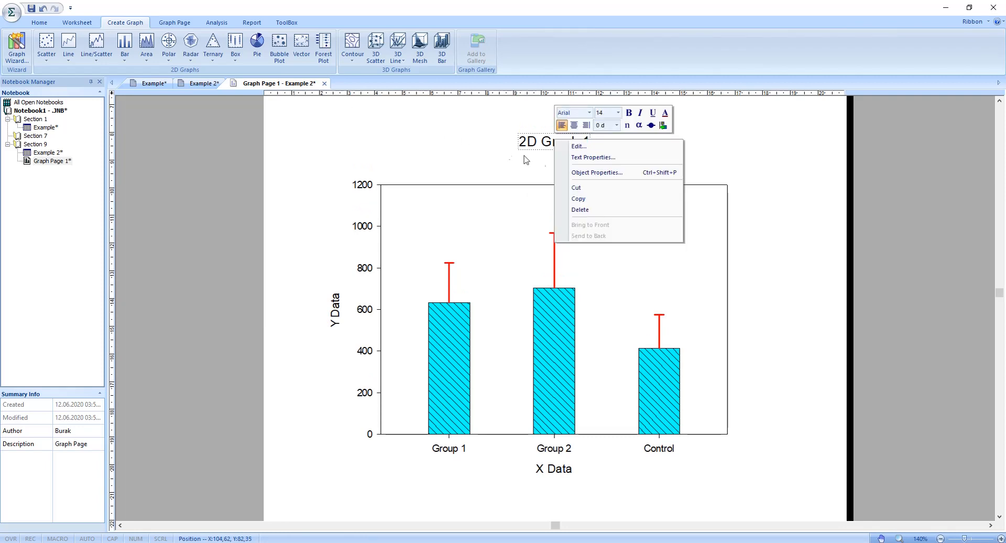
click(585, 209)
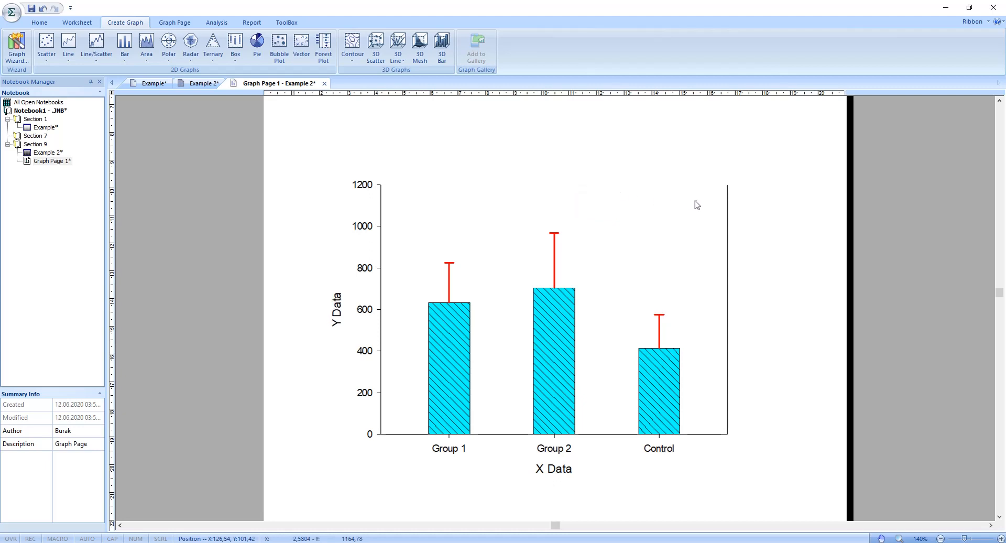
click(728, 213)
key(Delete)
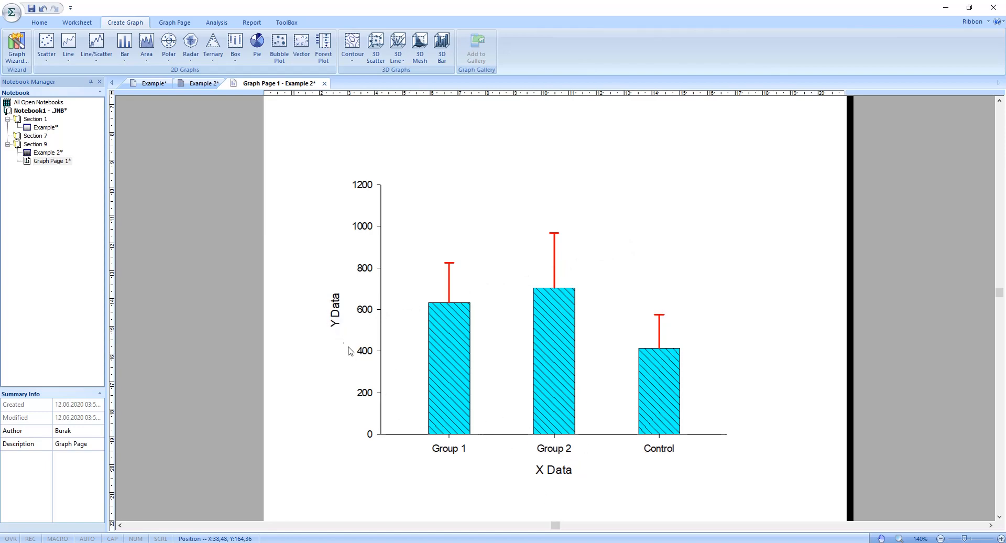
Step: Rename the Y axis title to Measurements and the X axis title to Groups
double_click(337, 316)
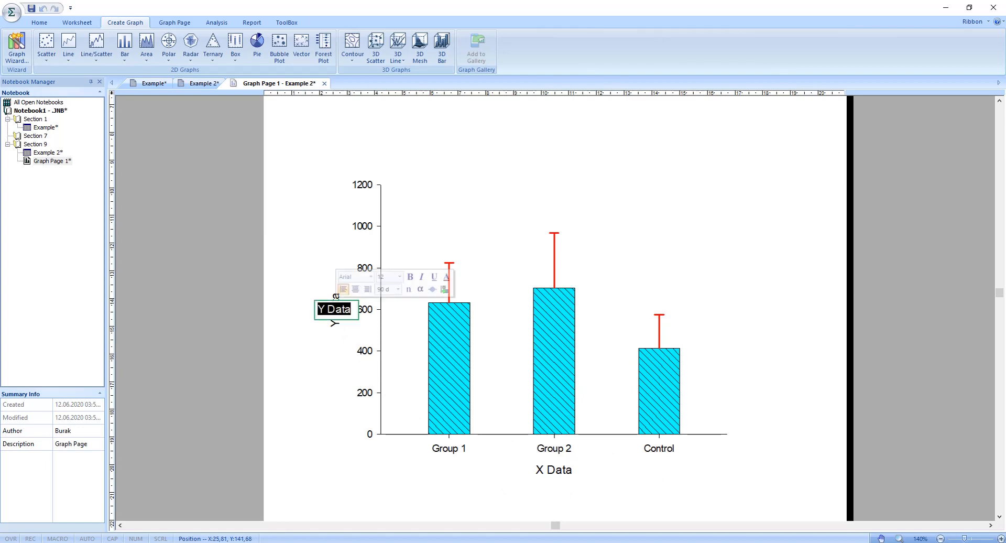
text(M)
key(BackSpace)
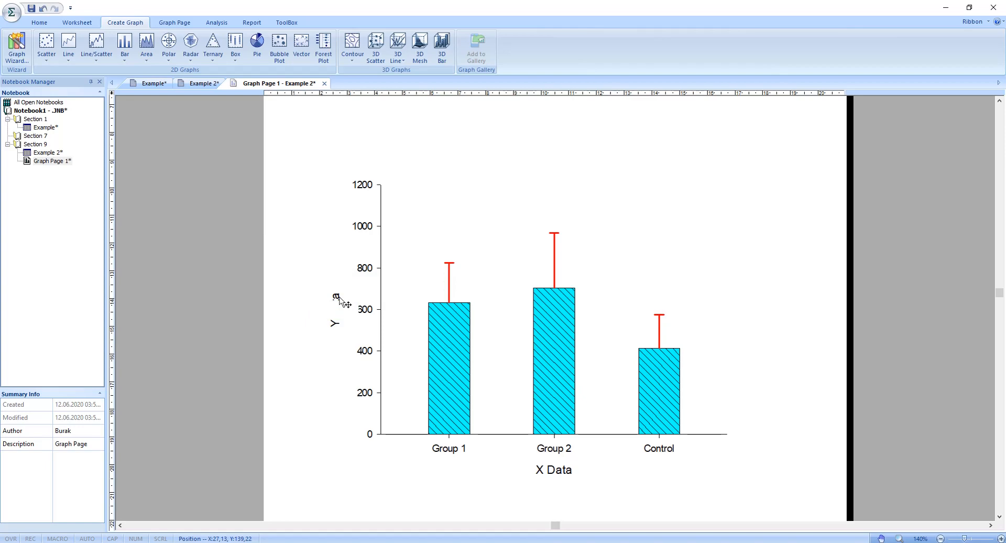
text(Measurements)
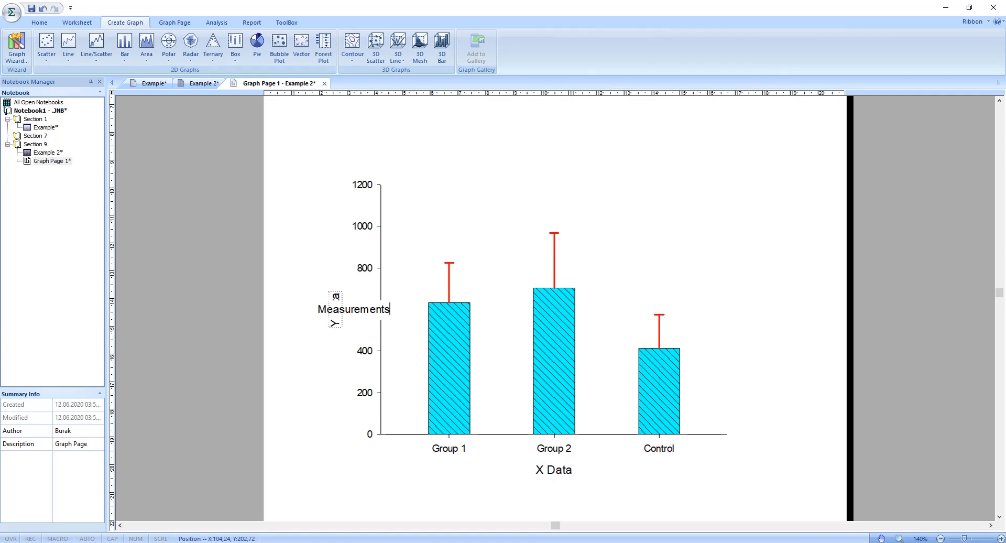
double_click(549, 470)
text(Gr)
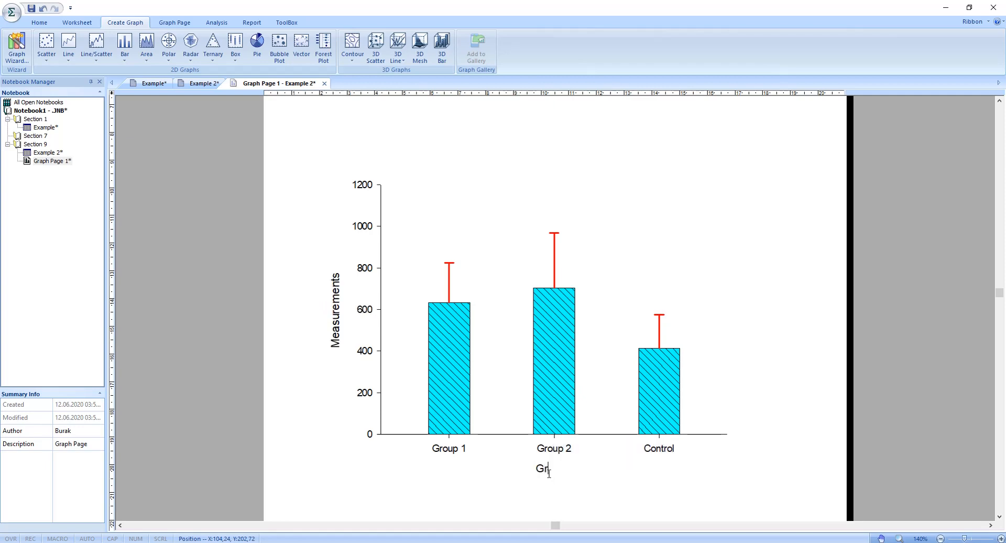
text(oups)
Step: Format the Measurements axis title in a Bahnschrift font with bold and italic style, keeping size 12
double_click(336, 295)
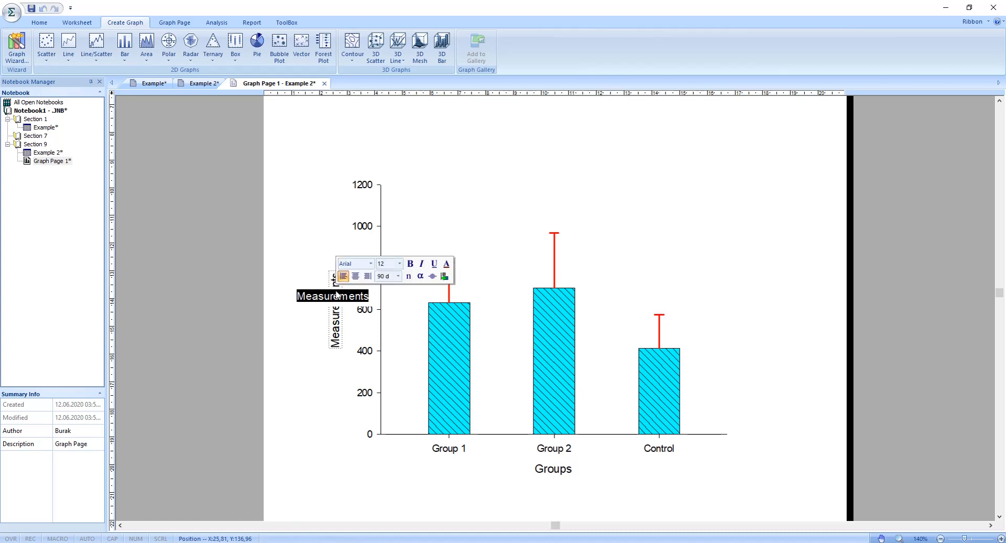
click(371, 264)
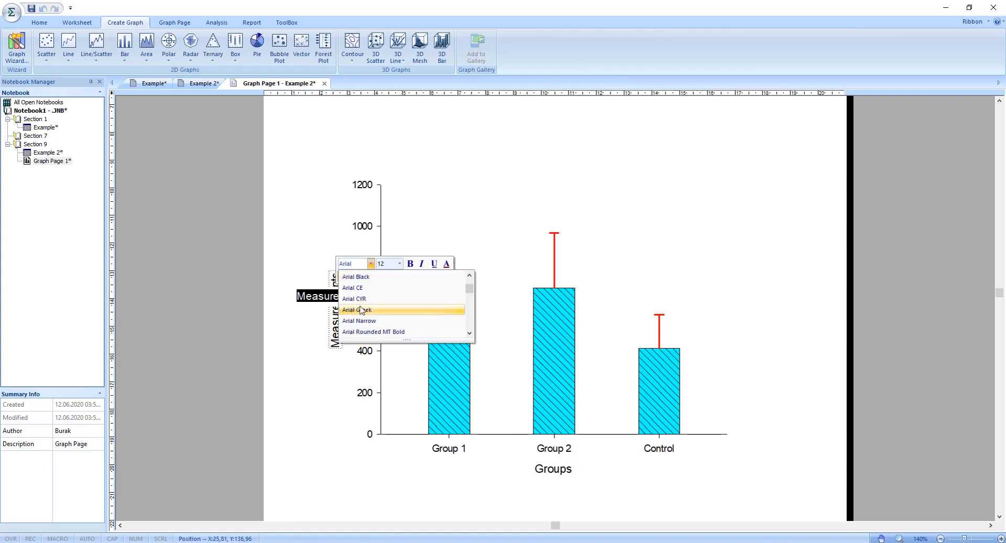
scroll(362, 310, down, 2)
click(361, 310)
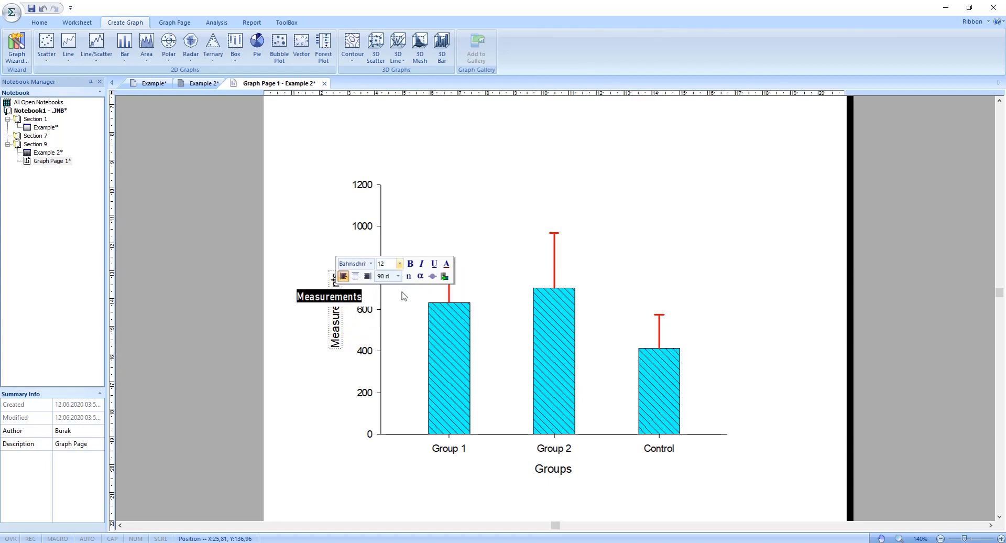
click(399, 264)
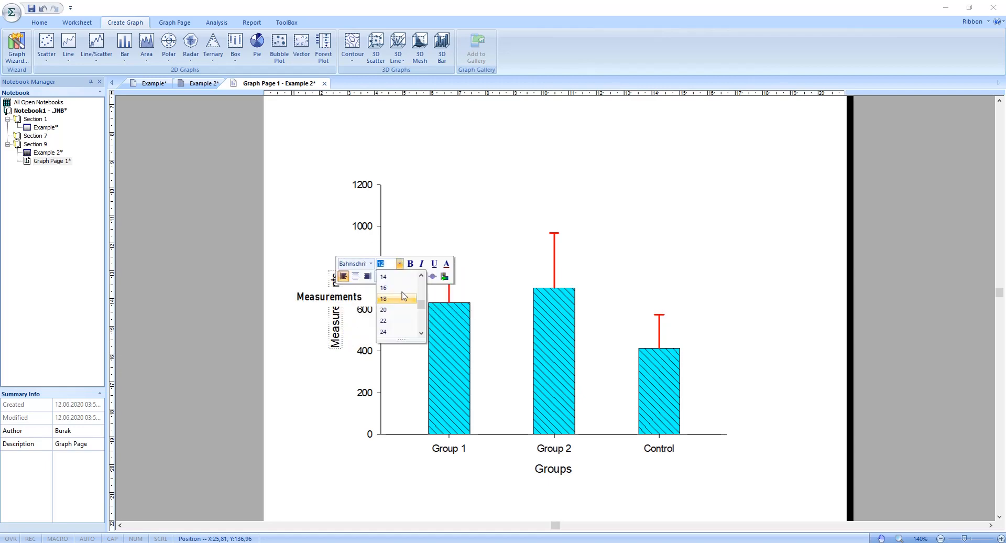
click(400, 263)
key(Tab)
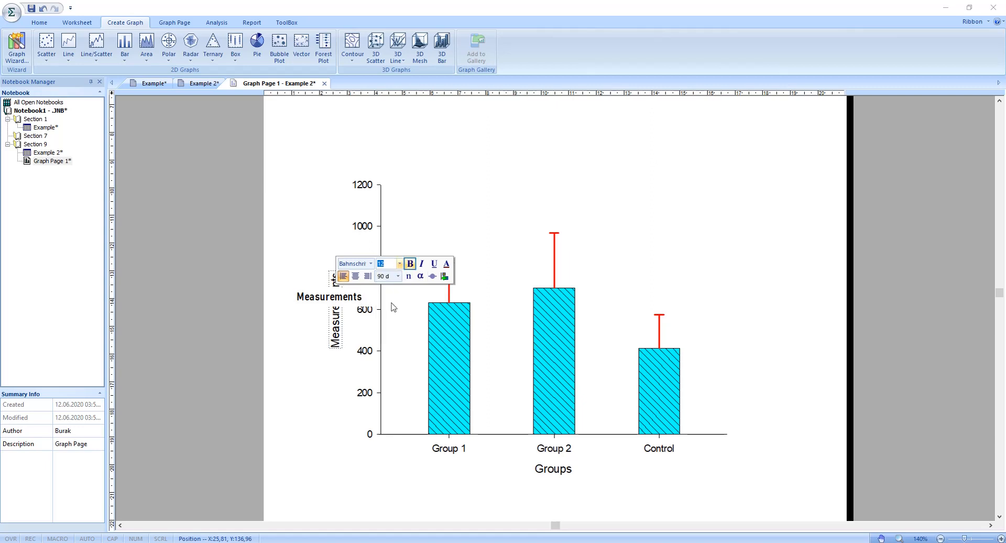
click(421, 264)
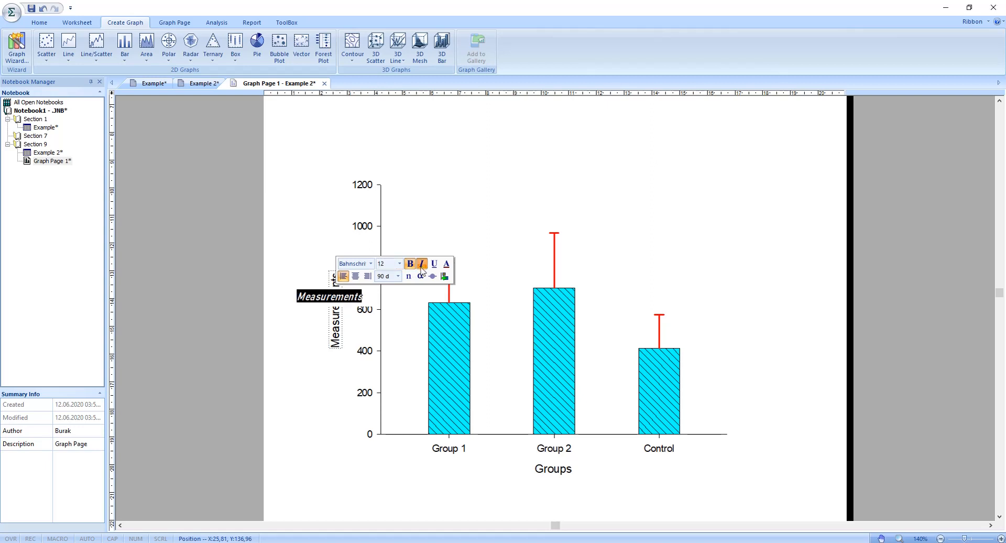
click(332, 394)
scroll(321, 360, down, 1)
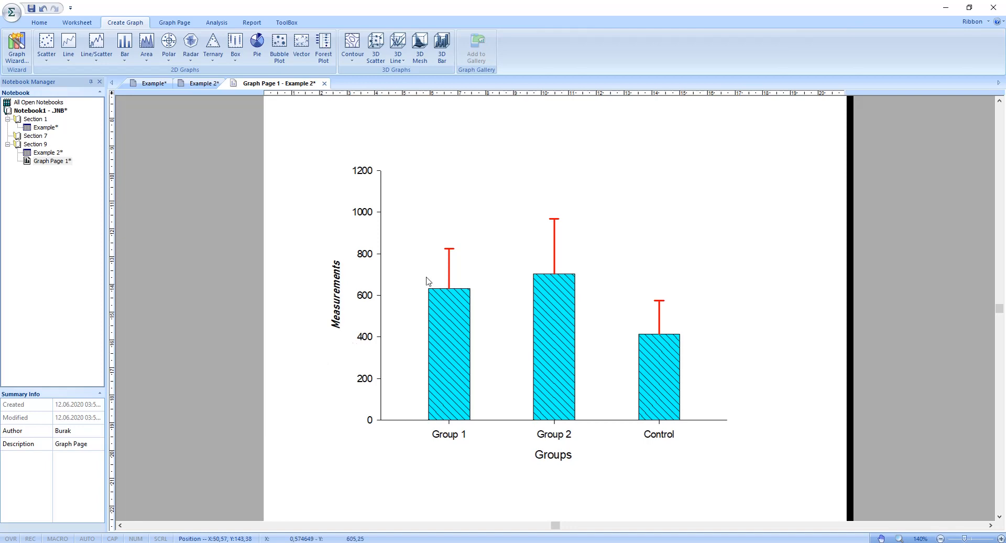
Step: From the Example worksheet, start a grouped vertical bar graph with error bars, using Worksheet Columns for symbol values and the Many Y data format
double_click(45, 127)
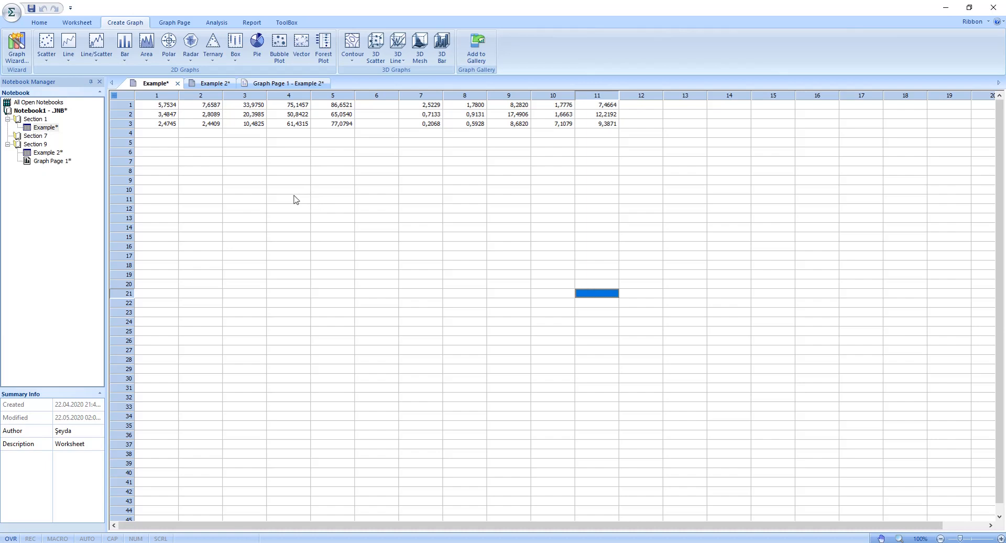
click(128, 58)
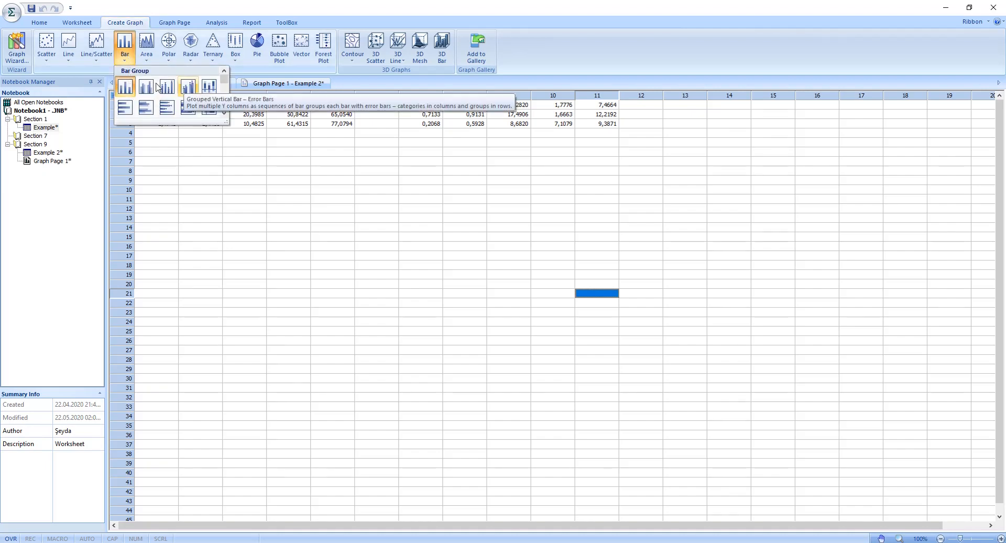
click(186, 88)
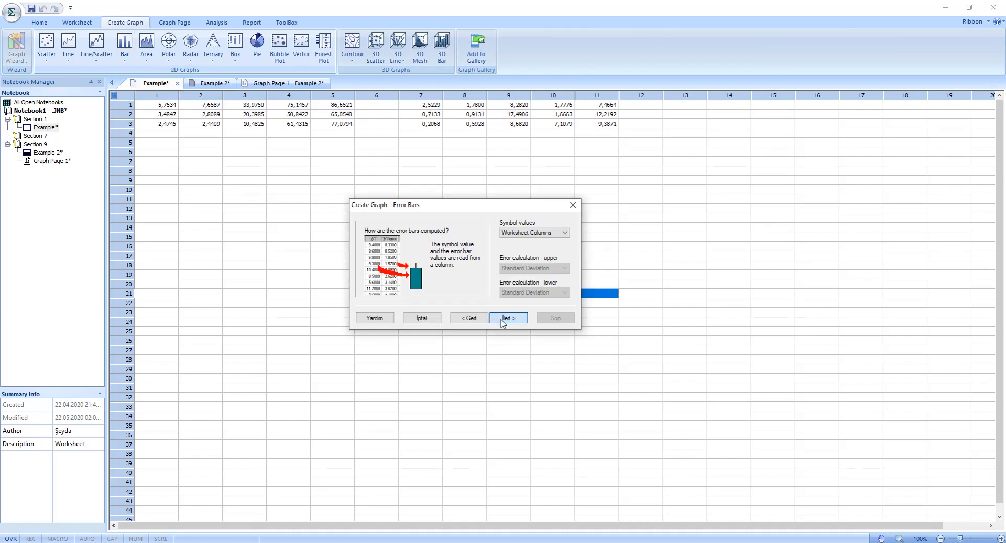
click(502, 318)
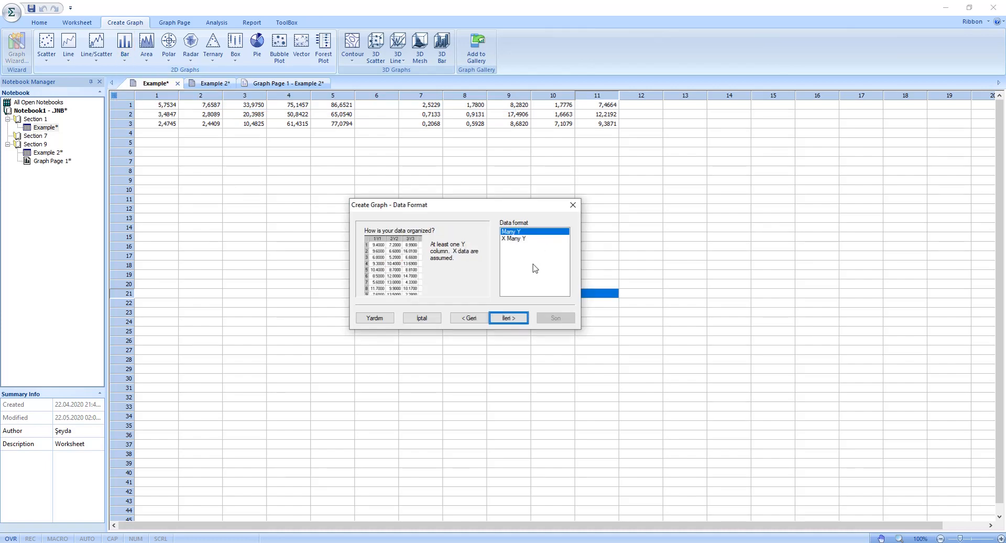
click(509, 318)
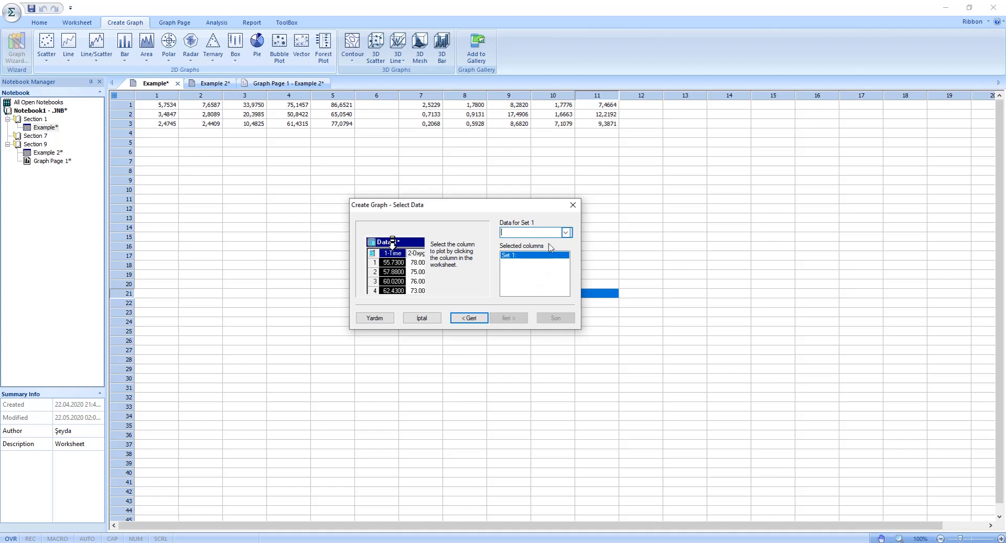
Step: Assign Column 1 to Set 1 with Column 7 as its error, and Column 2 to Set 2 with Column 8 as its error
click(564, 232)
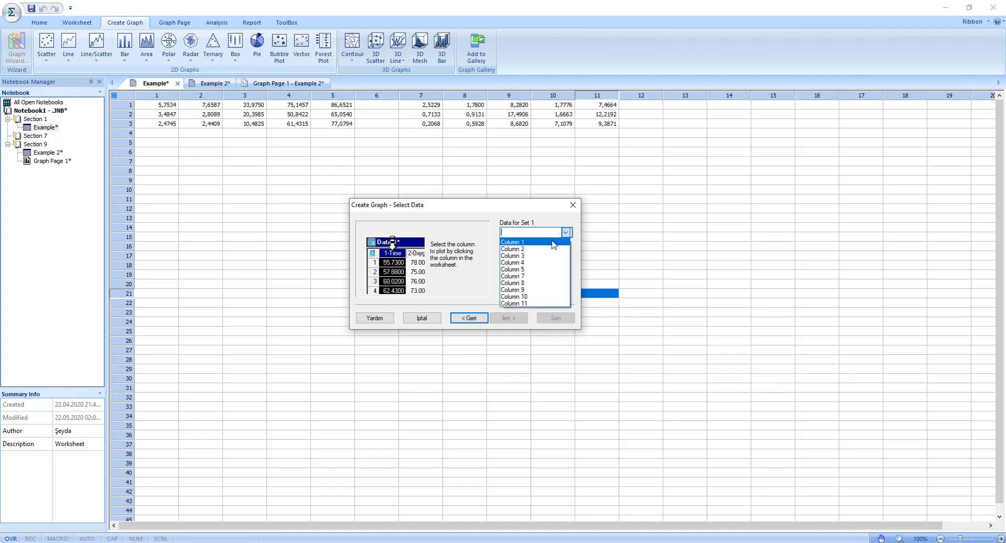
click(566, 235)
click(534, 276)
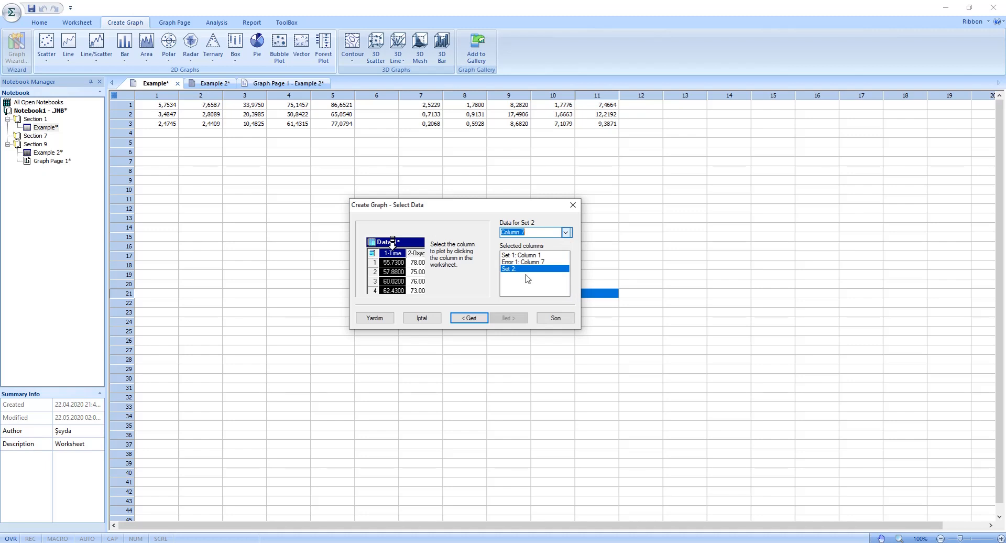
click(566, 233)
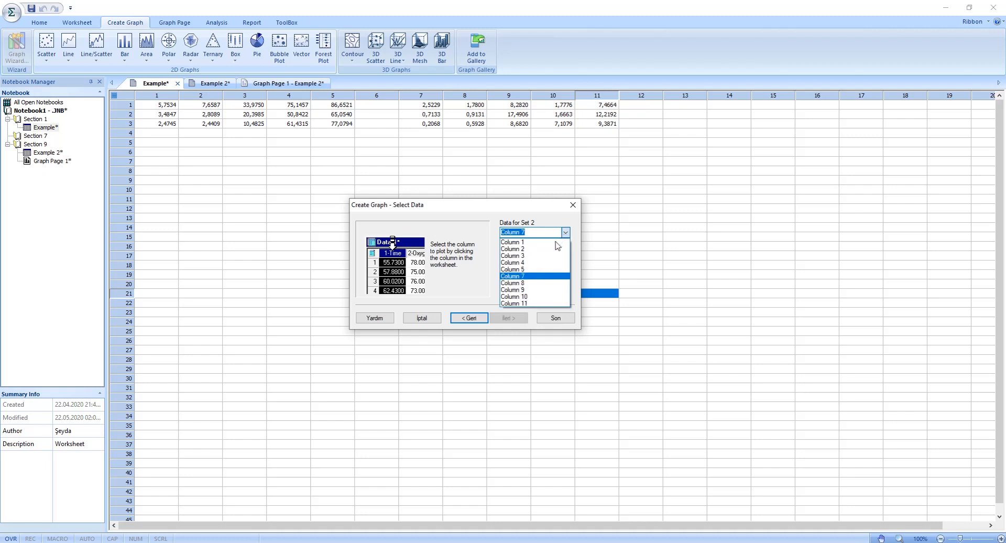
click(549, 248)
click(564, 233)
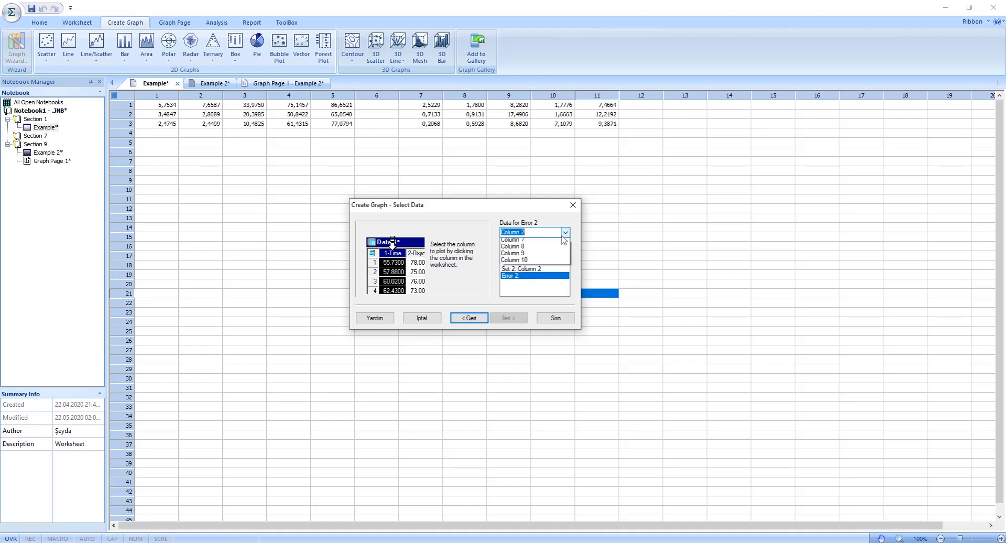
click(530, 282)
Step: Assign Column 3 to Set 3 with Column 9 as its error, and Column 4 to Set 4 with Column 10 as its error
click(567, 235)
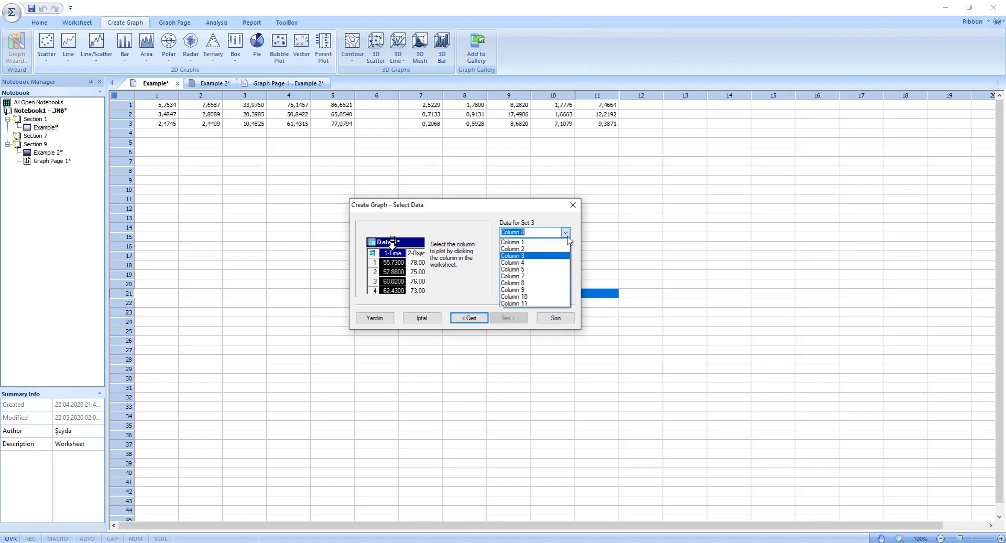
click(552, 256)
click(566, 233)
click(530, 290)
click(567, 233)
click(548, 263)
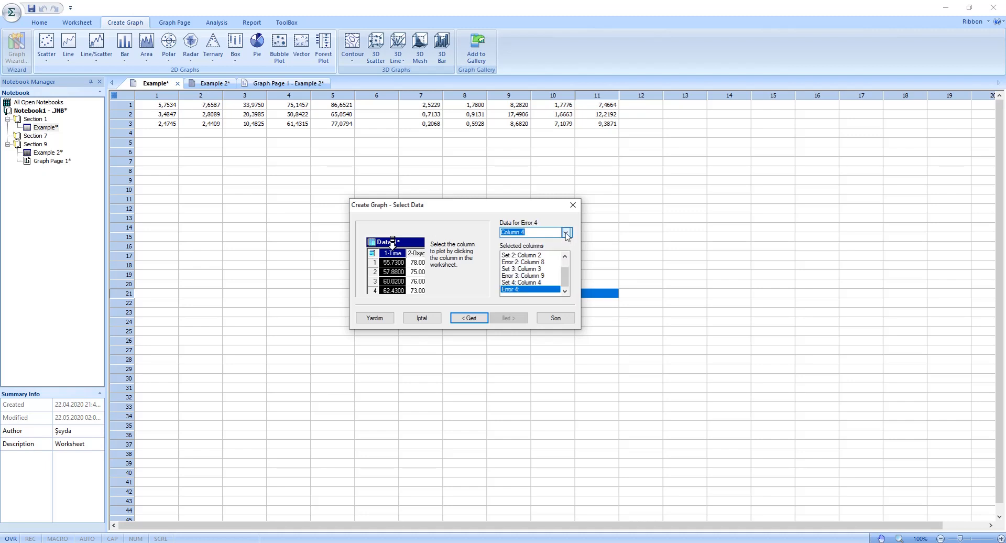
click(534, 297)
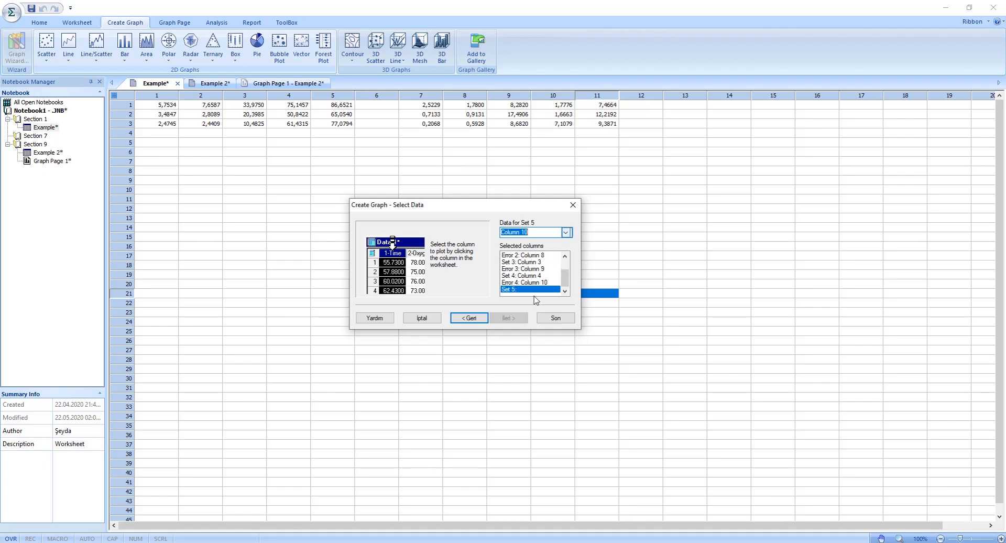
Step: Assign Column 5 to Set 5 with Column 11 as its error, and finish creating the grouped bar graph
click(566, 233)
click(535, 270)
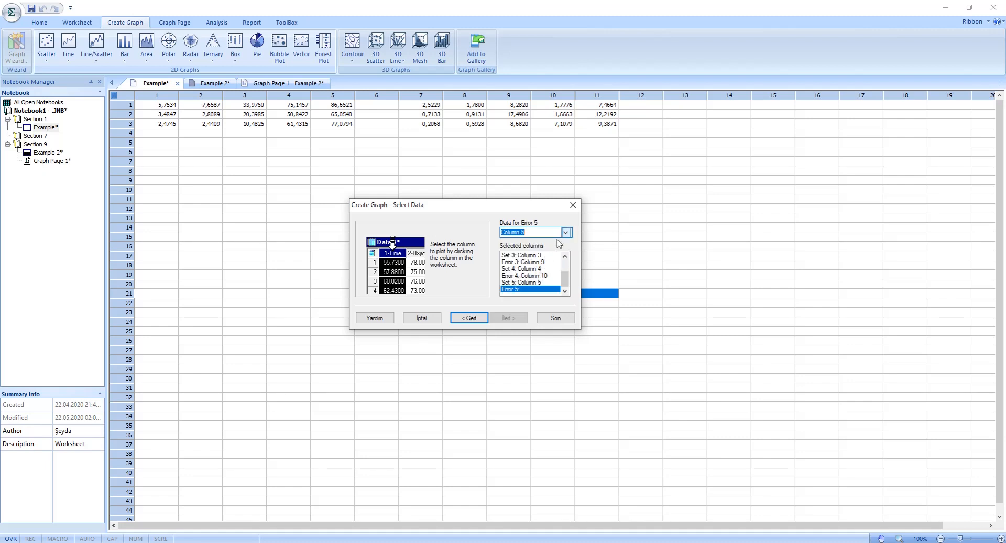
click(565, 233)
click(535, 303)
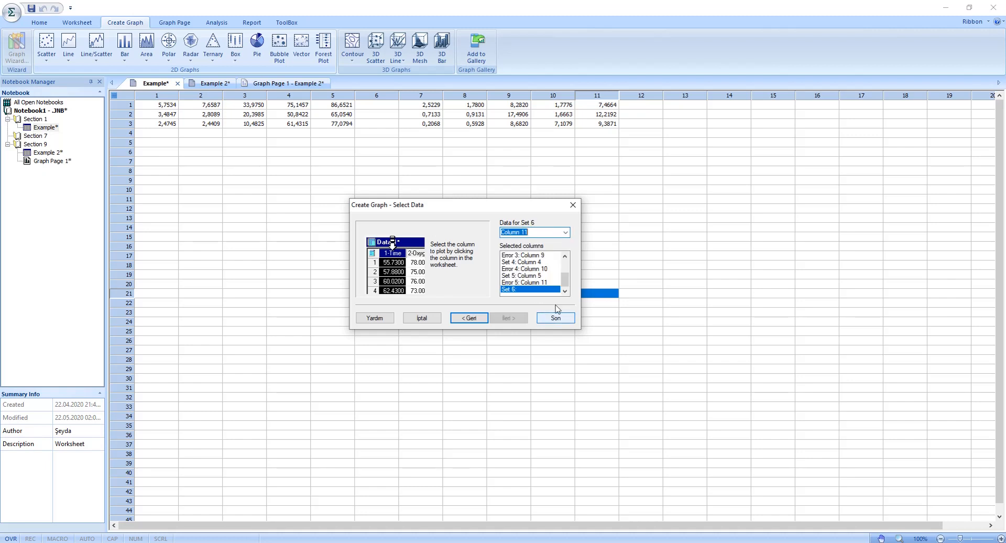
click(564, 320)
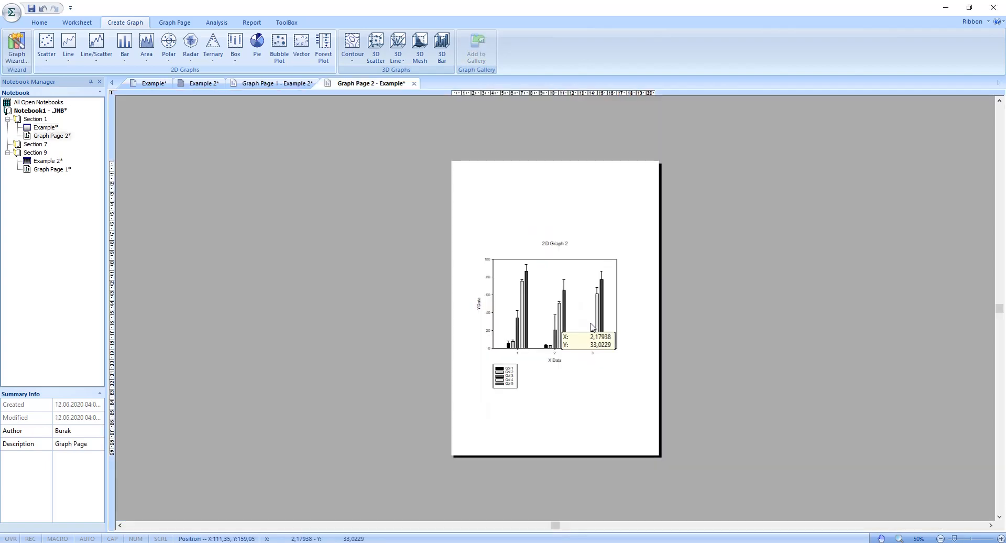
Step: Delete the "2D Graph 2" title above the new grouped bar graph
scroll(607, 336, up, 5)
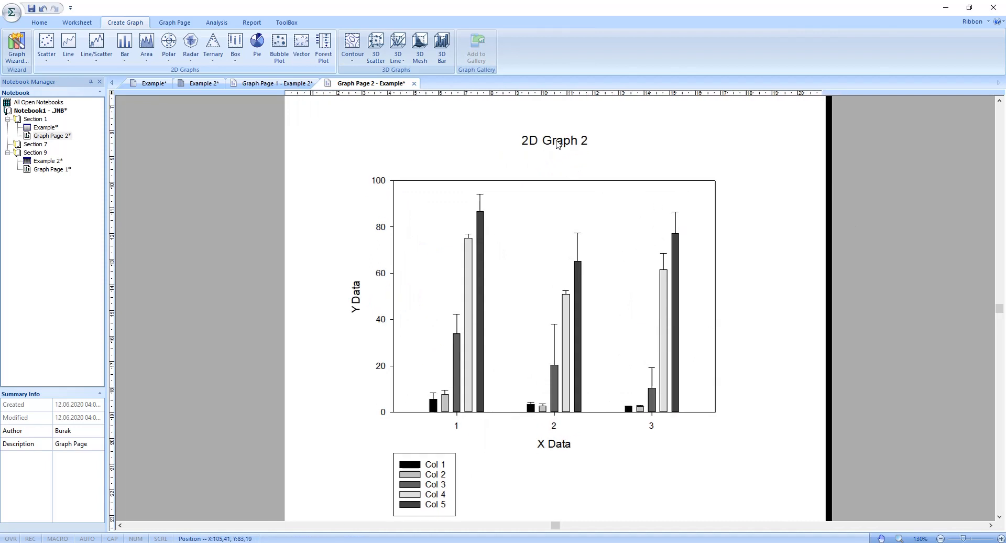
right_click(560, 142)
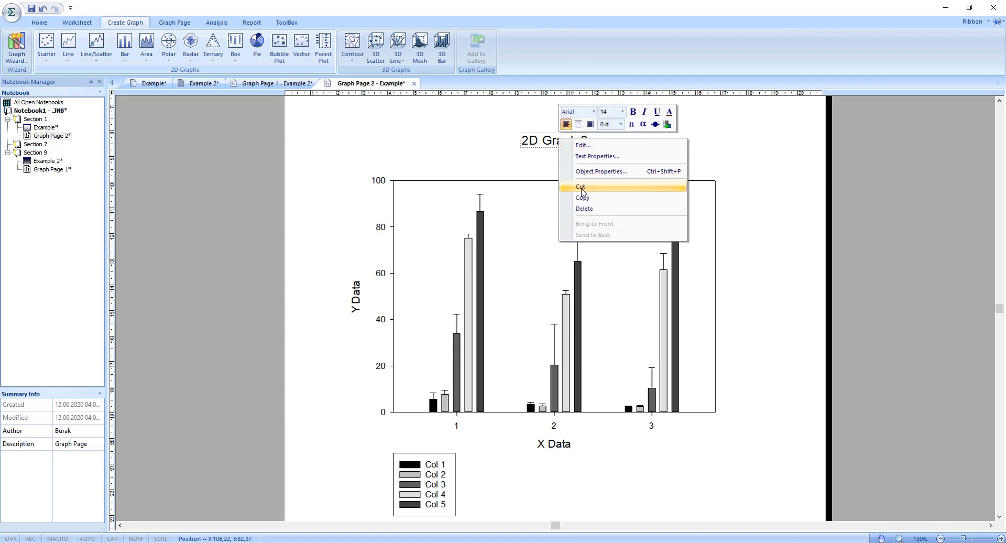
click(584, 208)
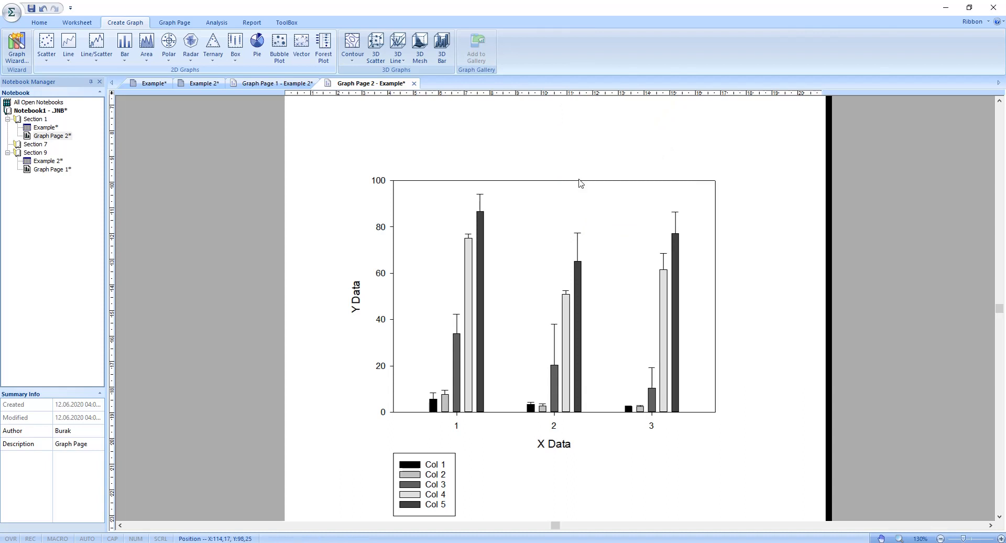
Step: Hide the top and right axis lines of the grouped bar graph
click(580, 183)
right_click(581, 183)
click(597, 187)
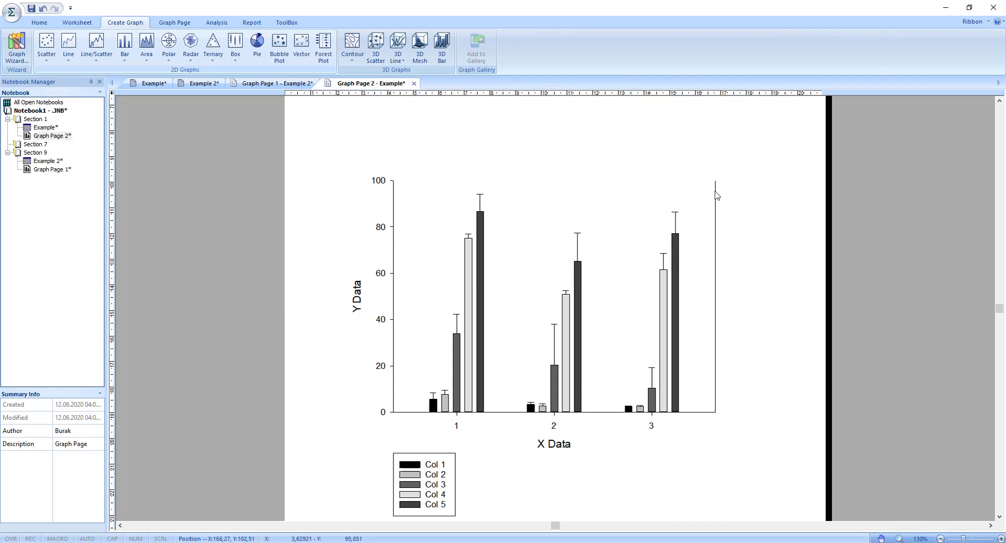
click(715, 194)
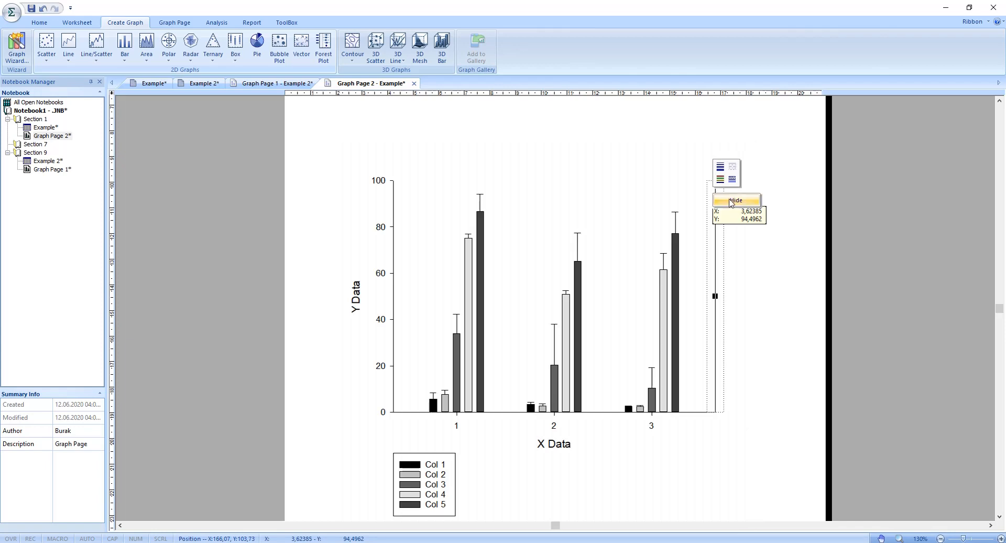
click(731, 202)
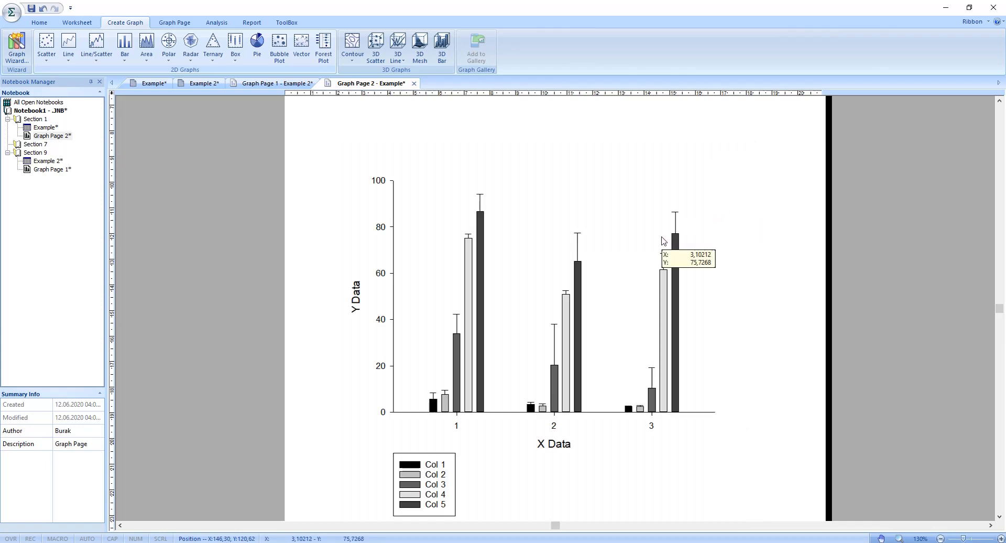
Step: Change the Y axis title of the grouped bar graph to "Cell Viability (%)"
scroll(663, 241, down, 1)
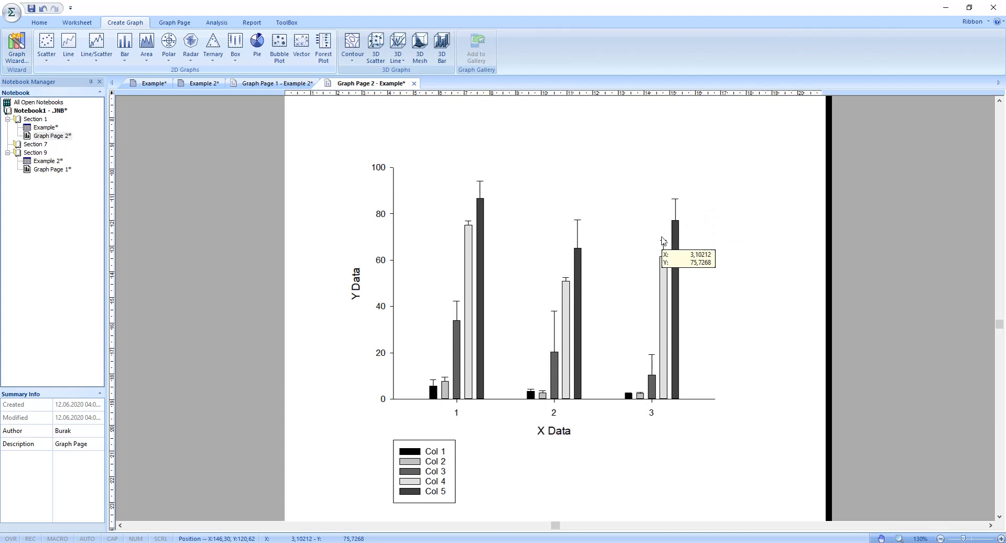
double_click(358, 276)
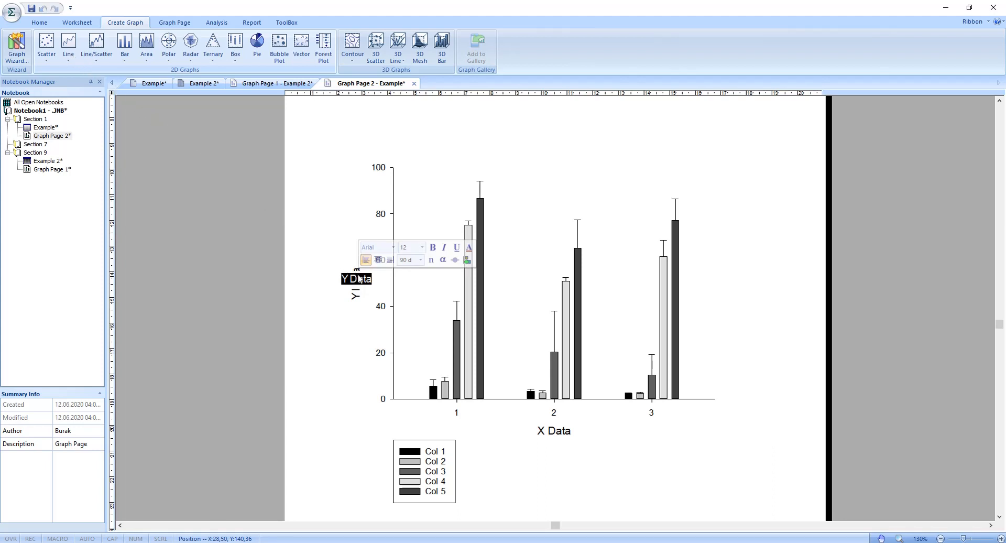
text(Cell Vi)
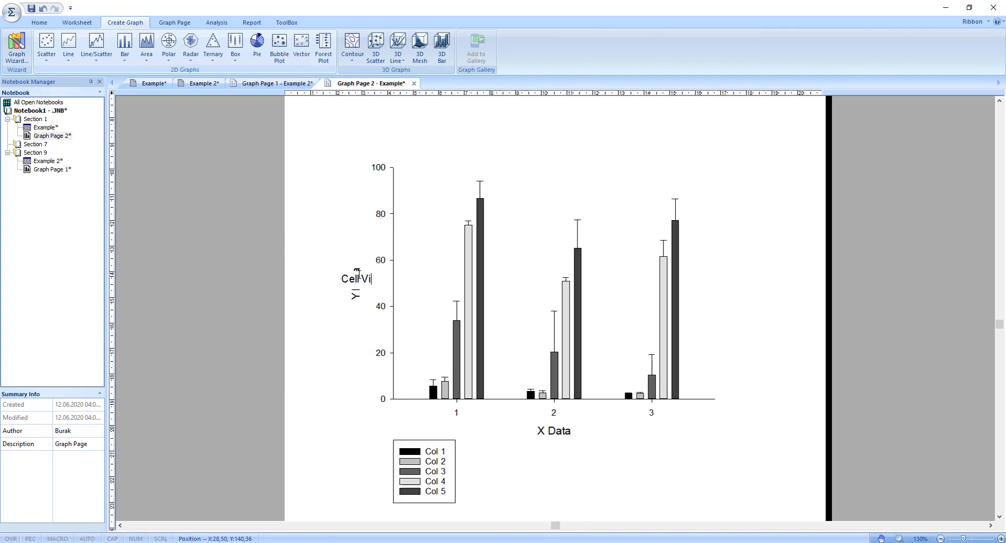
text(ability (%))
Step: Change the X axis title of the grouped bar graph to "Time (hours)"
double_click(551, 430)
text(T)
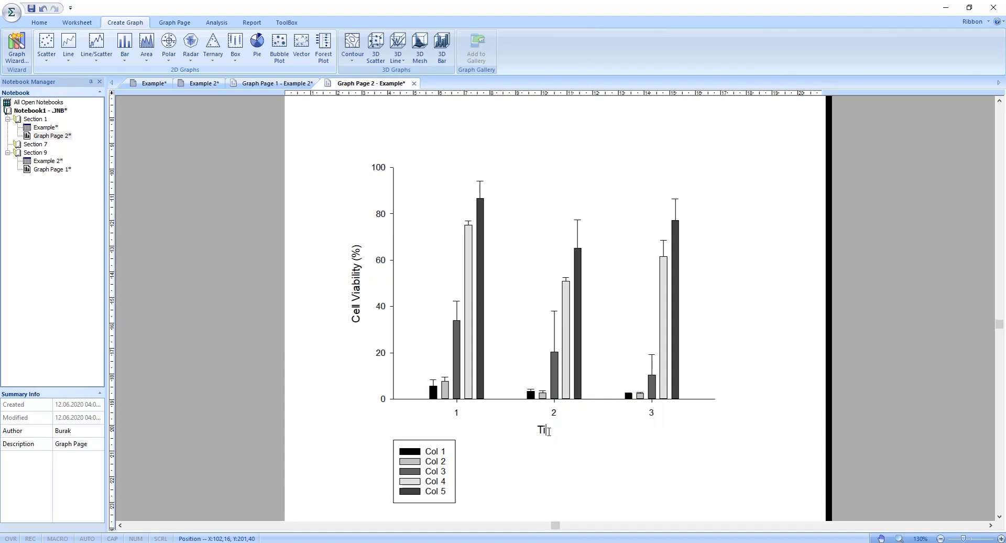
text(ime (Hours))
key(Left)
key(BackSpace)
text(h)
click(519, 468)
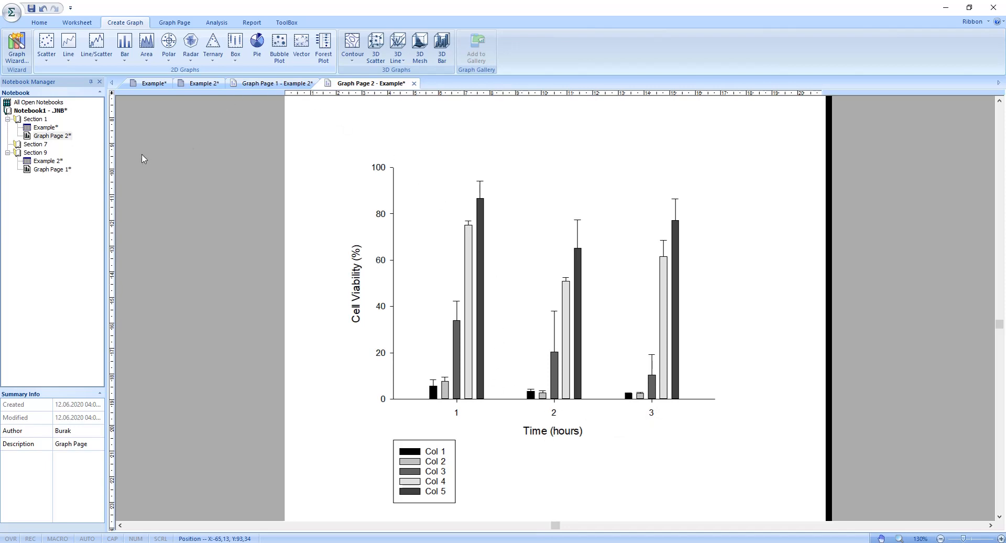
Step: In the Example worksheet, enter the time points 24, 48 and 72 in rows 1 to 3 of column 13
double_click(47, 129)
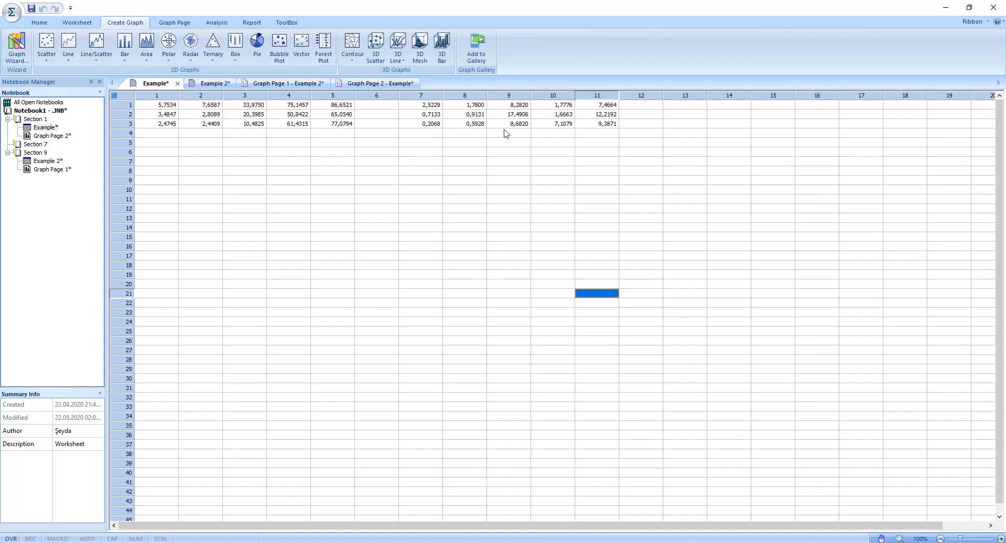
click(688, 107)
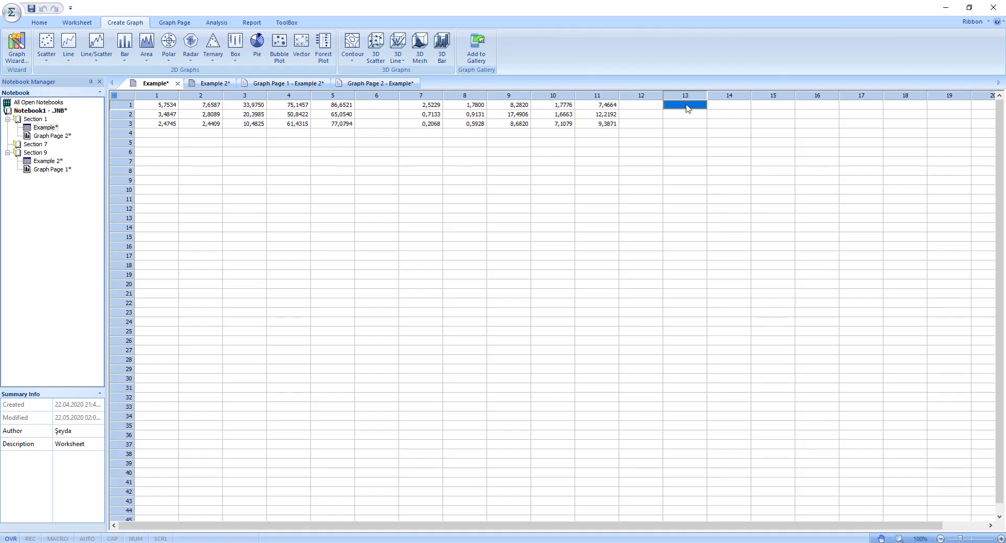
text(24)
key(Return)
text(48)
key(Return)
text(72)
key(Return)
Step: Format the row 2 cell of column 13 as Text and re-enter its value as 48
click(686, 107)
right_click(679, 118)
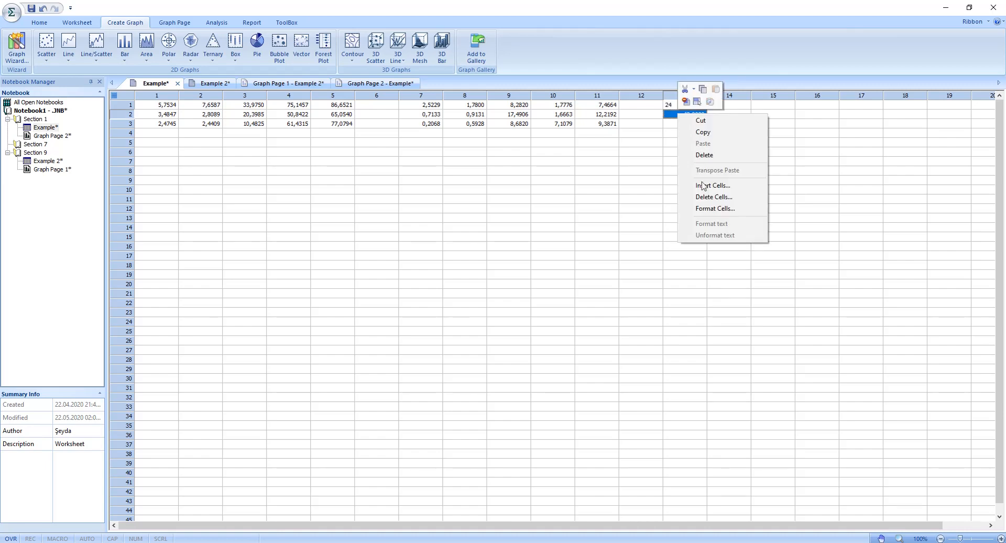
click(708, 208)
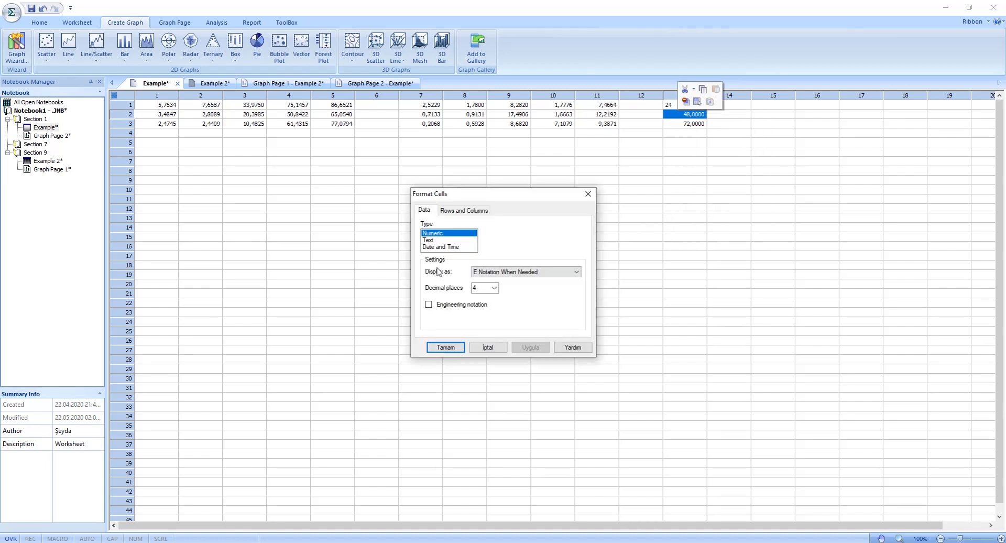
click(433, 240)
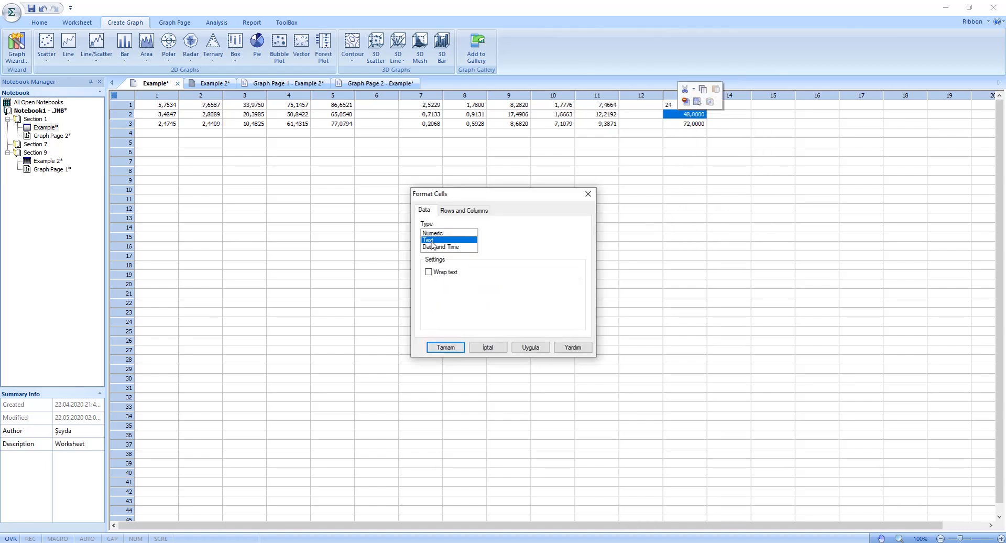
click(446, 348)
click(596, 246)
click(695, 124)
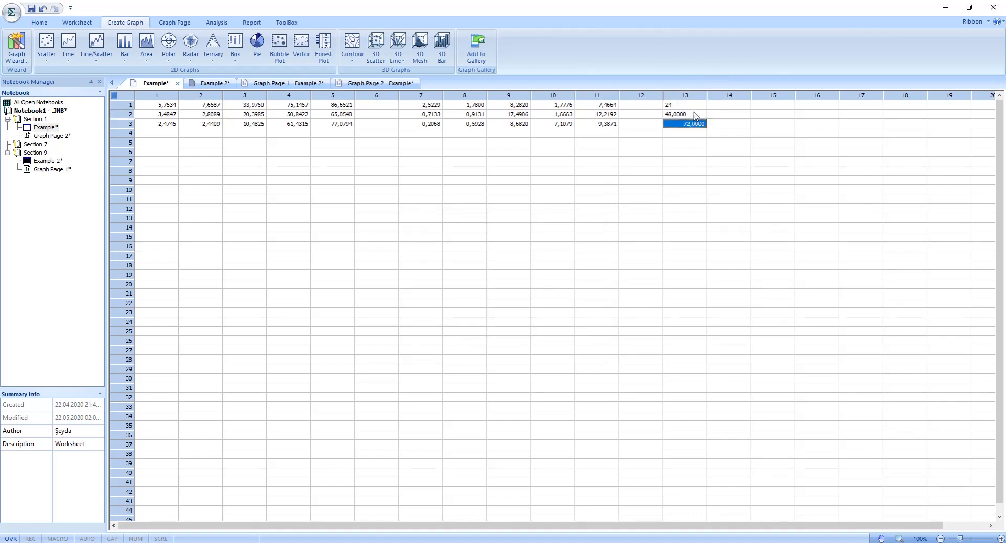
click(695, 114)
text(48)
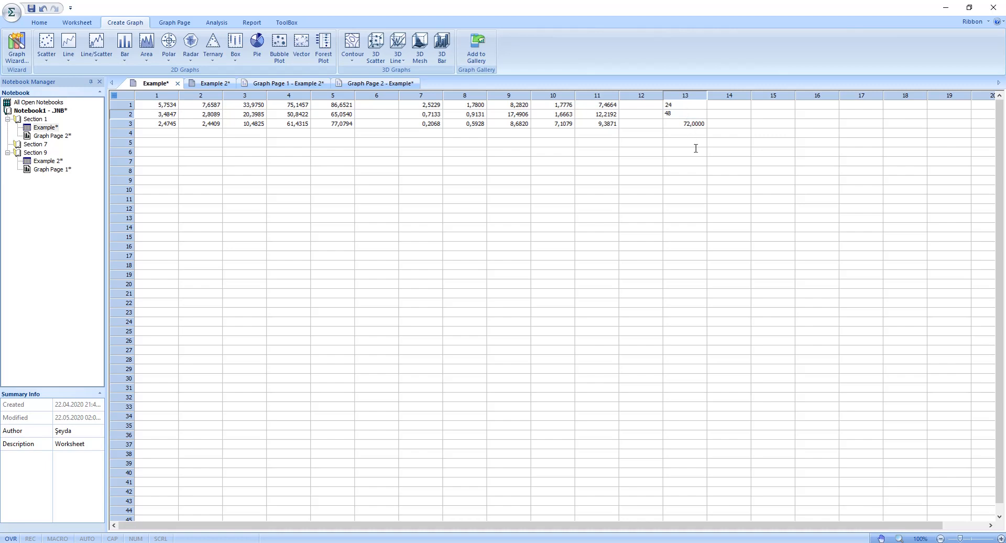
click(696, 151)
click(695, 125)
key(Return)
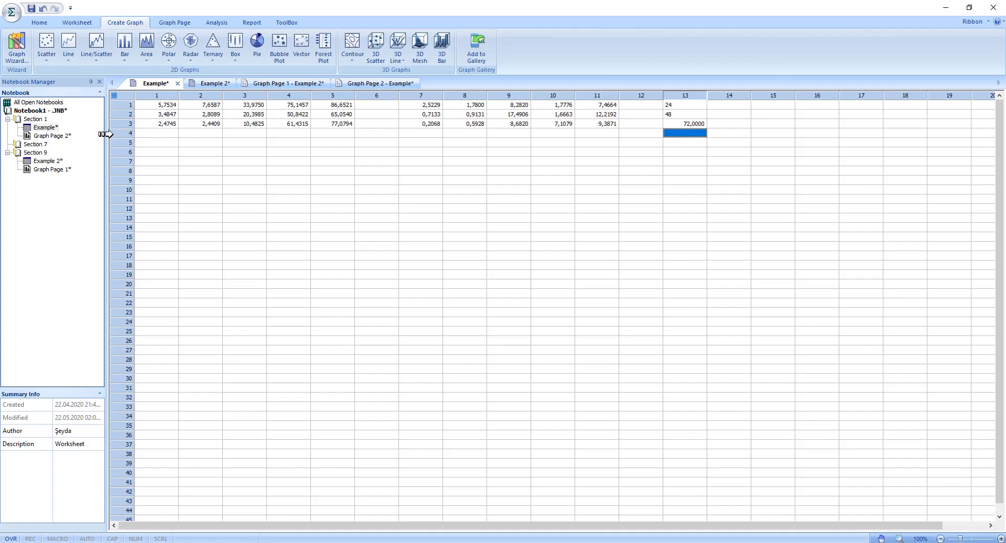
Step: On Graph Page 2, set the Time (hours) axis major tick labels to come from Column 13
double_click(60, 136)
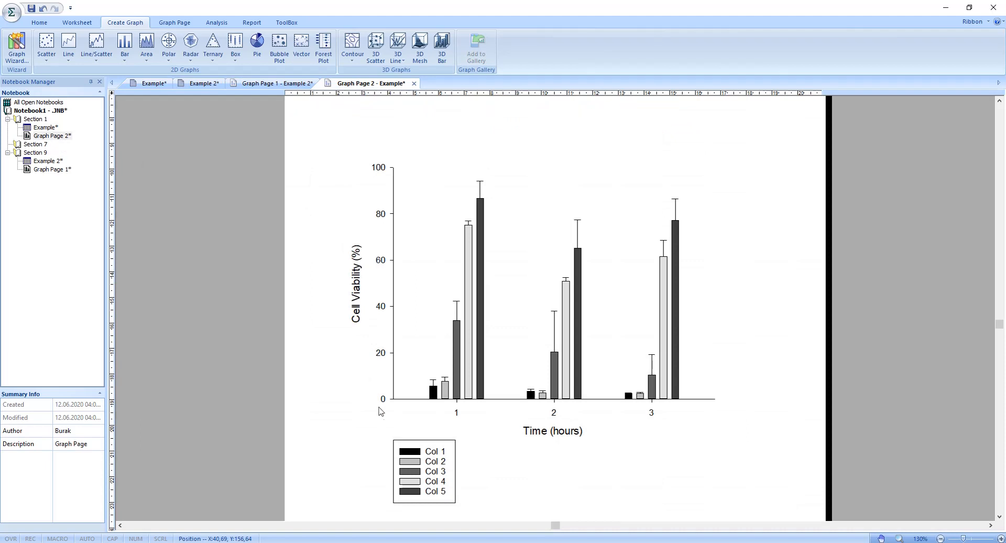
double_click(457, 413)
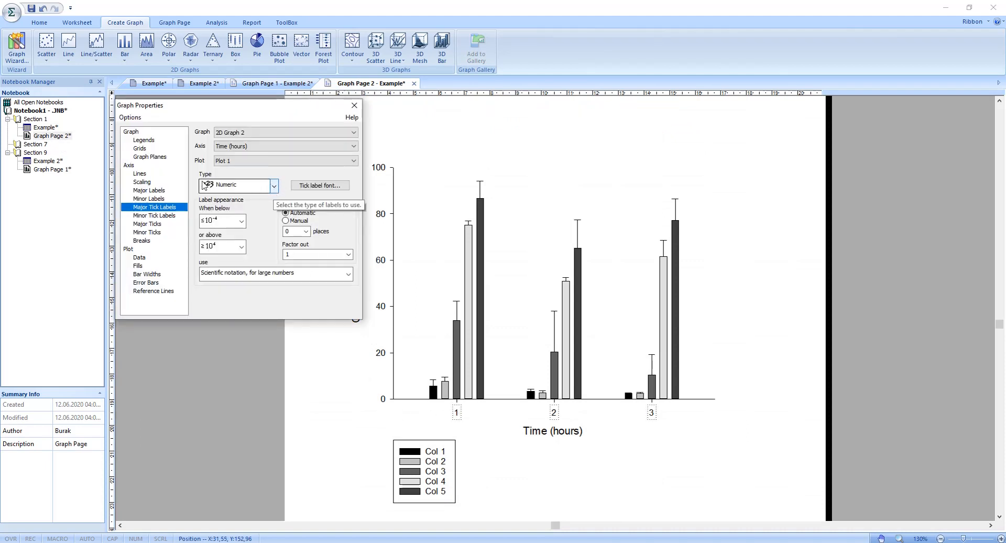
click(273, 186)
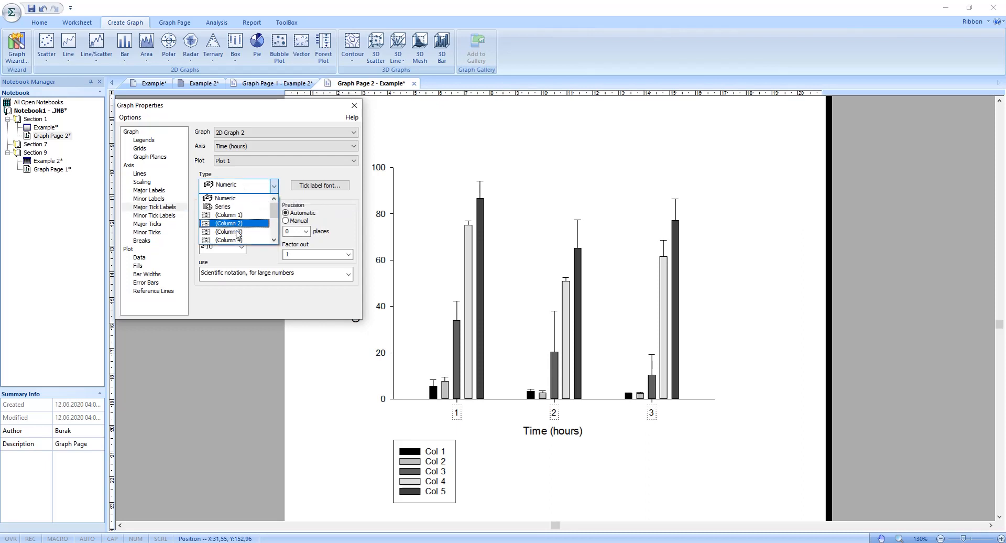
scroll(238, 236, down, 3)
click(243, 240)
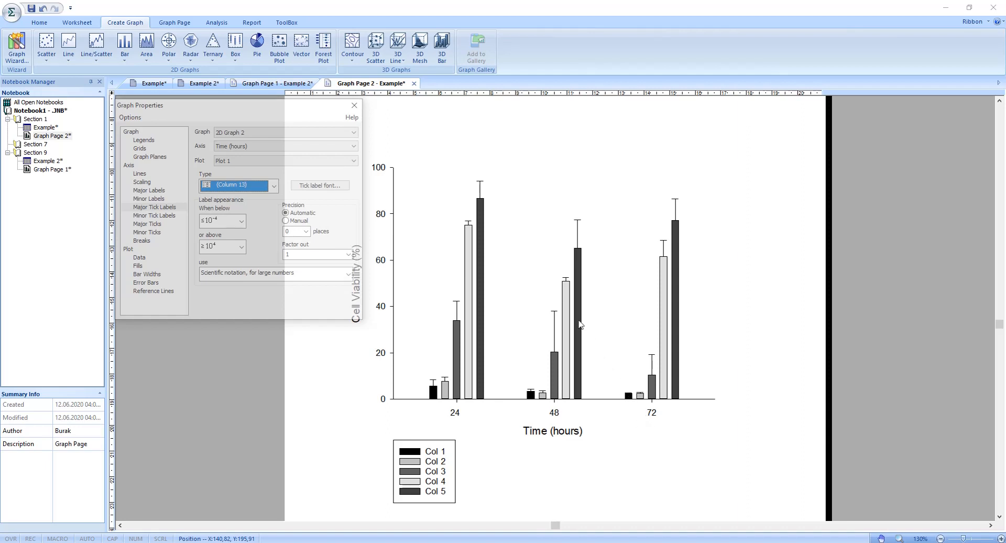
click(354, 106)
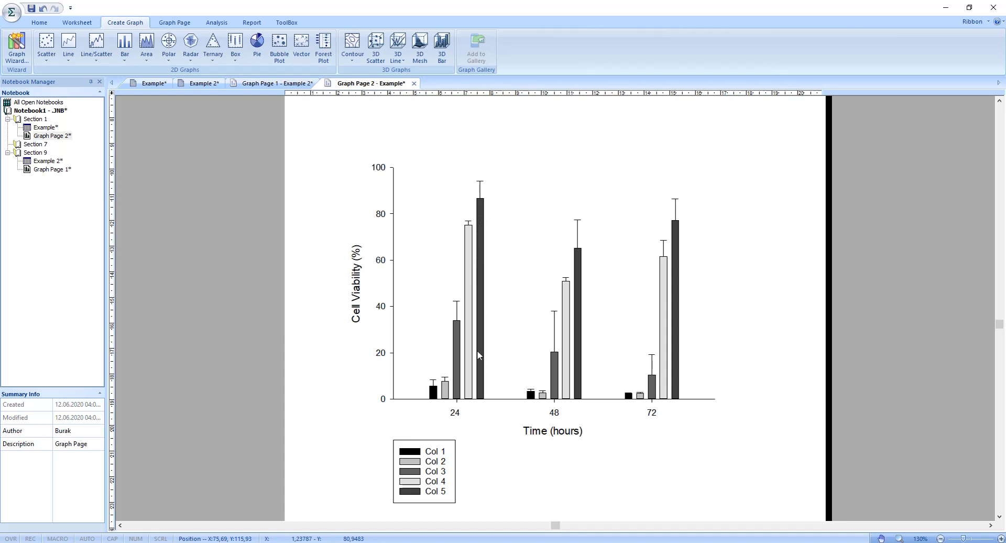
Step: Give the Col 5 bars a Coarse horizontal-line pattern and a Red fill color
click(482, 211)
double_click(495, 227)
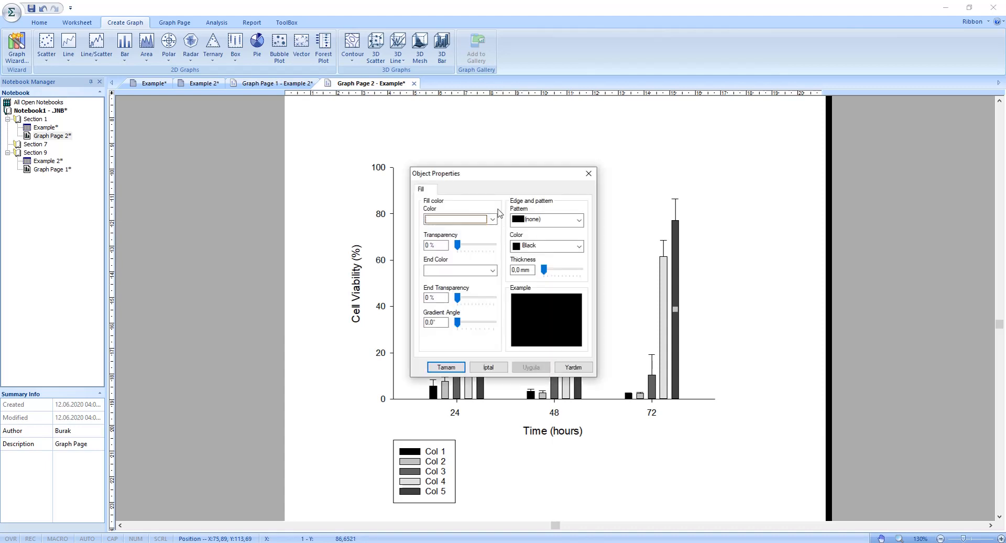
drag(499, 175, 328, 177)
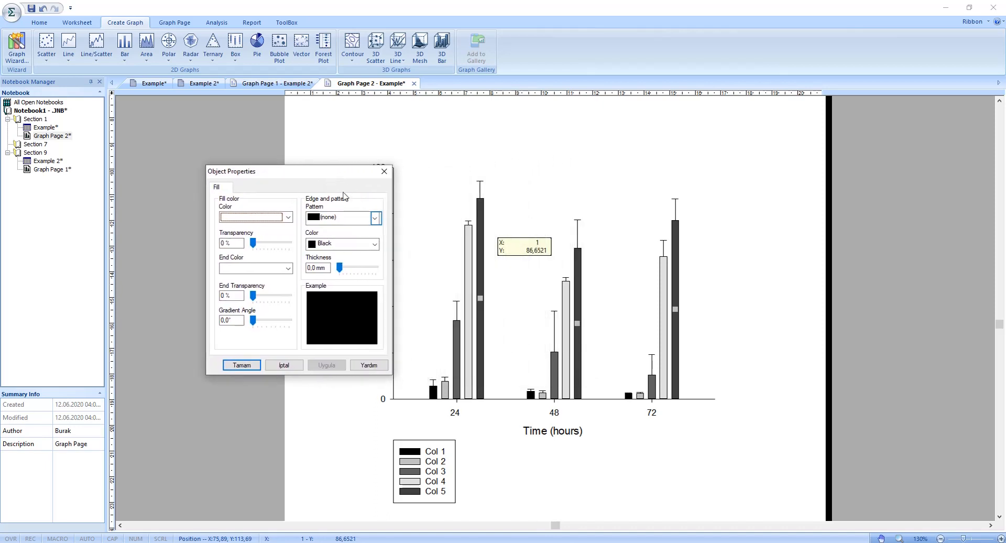
click(375, 218)
scroll(356, 254, down, 2)
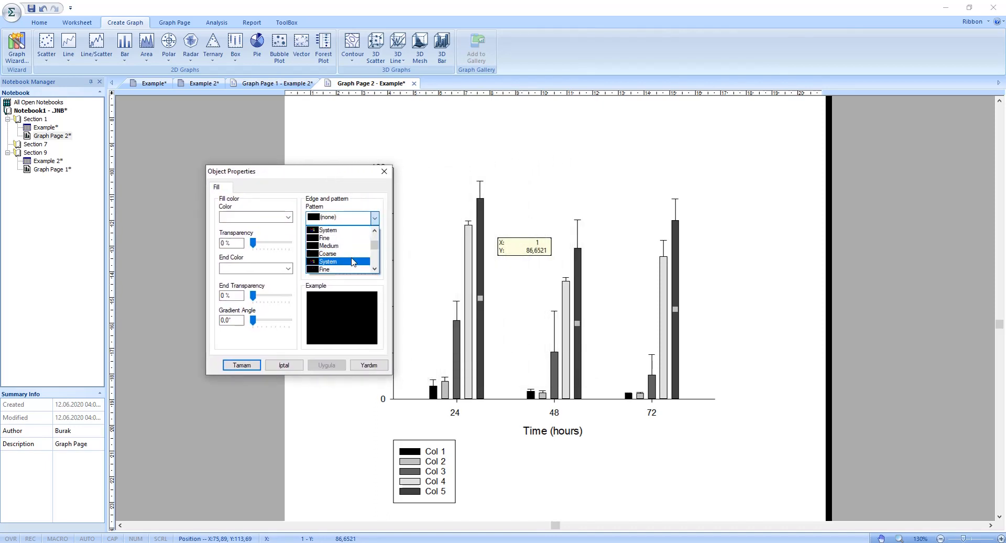
click(288, 217)
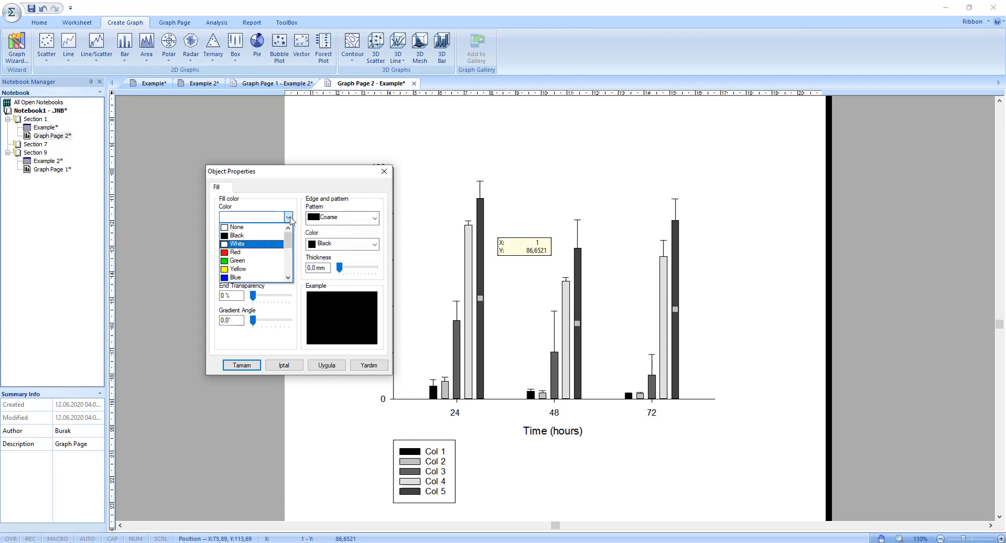
click(258, 253)
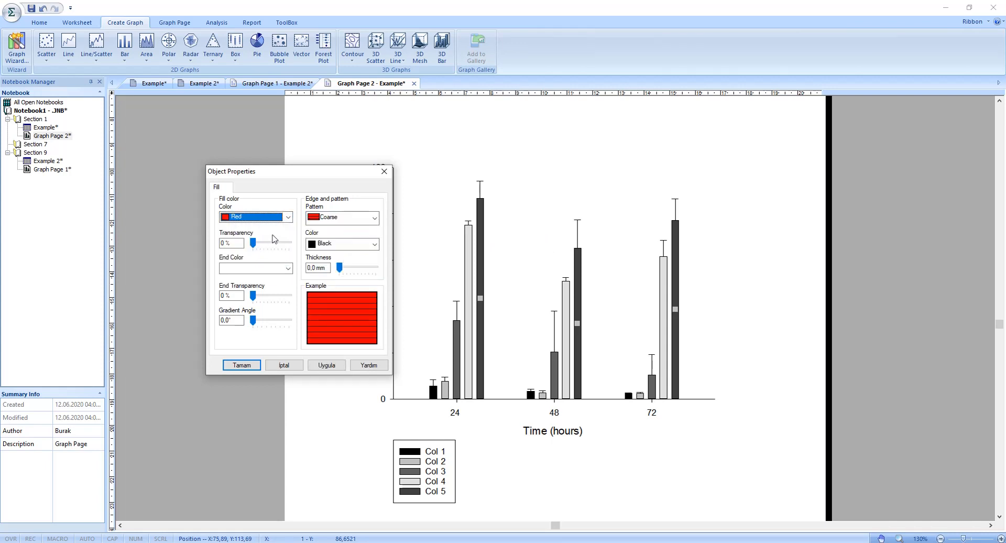
Step: Set the Col 5 bars' edge and pattern color to White with a 0,6 mm thickness, and apply the changes
click(351, 244)
click(334, 263)
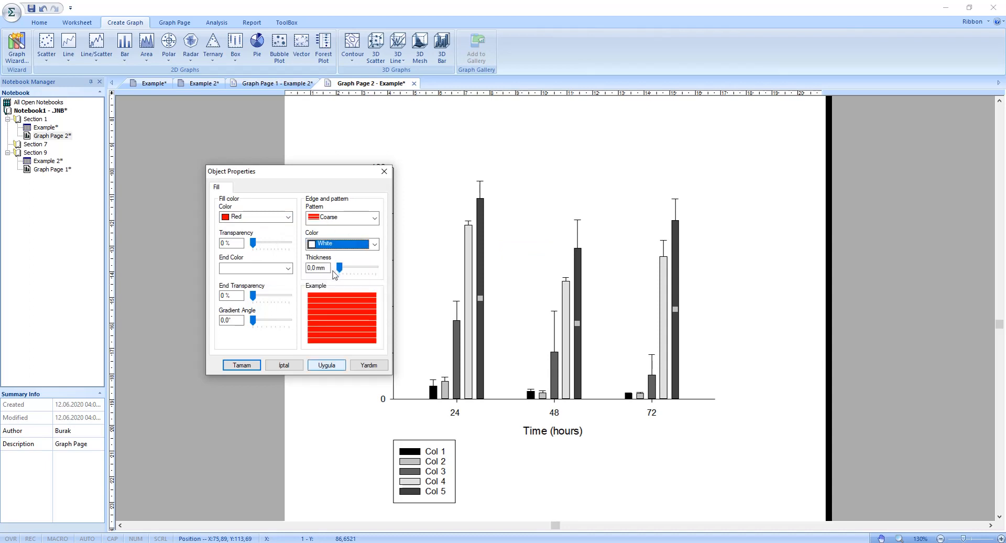
click(325, 365)
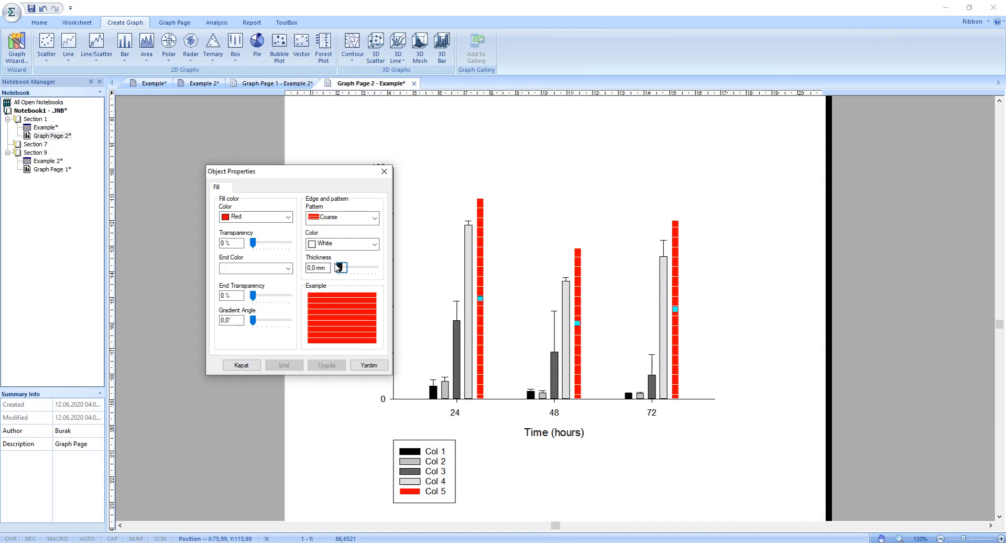
mouse_move(341, 268)
mouse_down()
mouse_move(362, 268)
mouse_move(338, 268)
mouse_move(347, 267)
mouse_up()
click(326, 364)
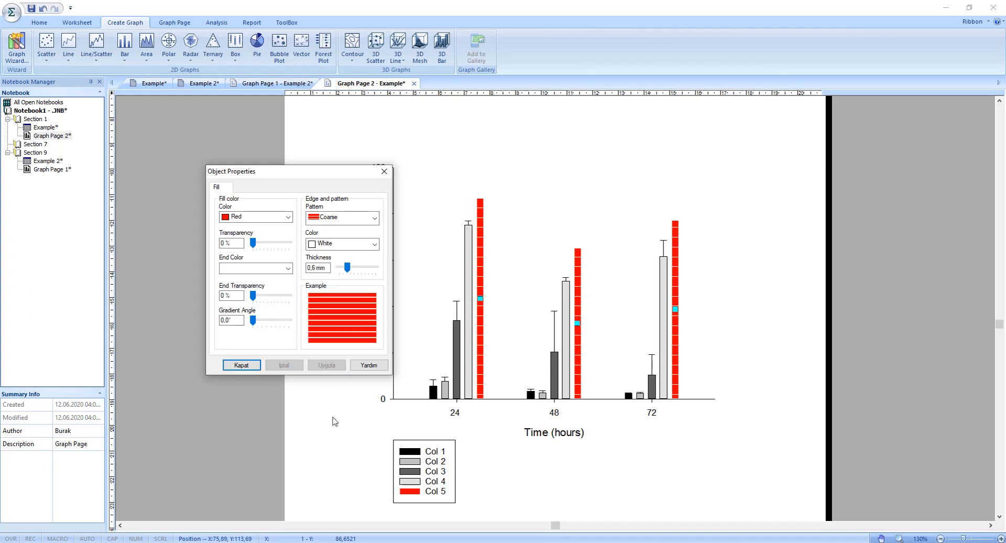
Step: Set the plot's error bars to Blue with a 1,3 mm line thickness and a 5,2 mm cap width
click(255, 365)
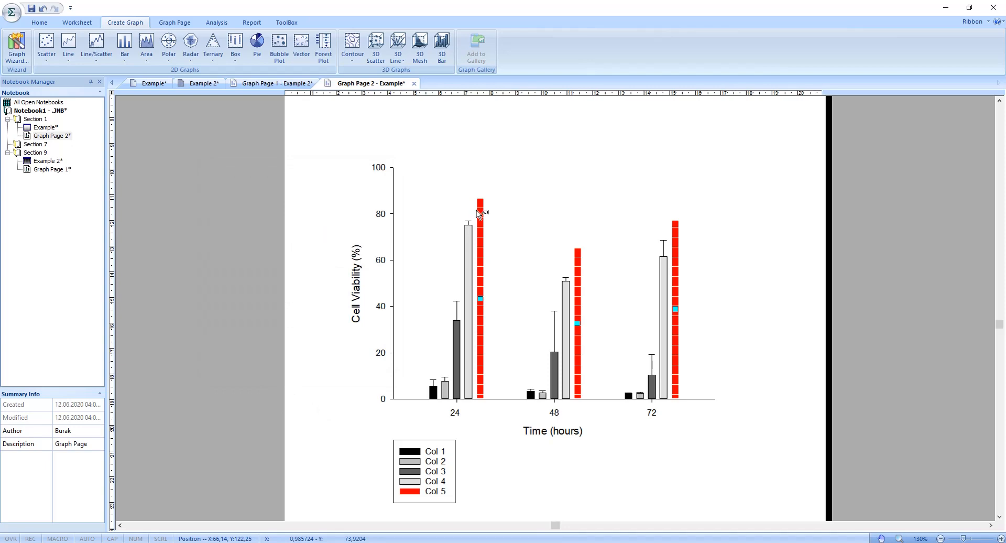
double_click(468, 223)
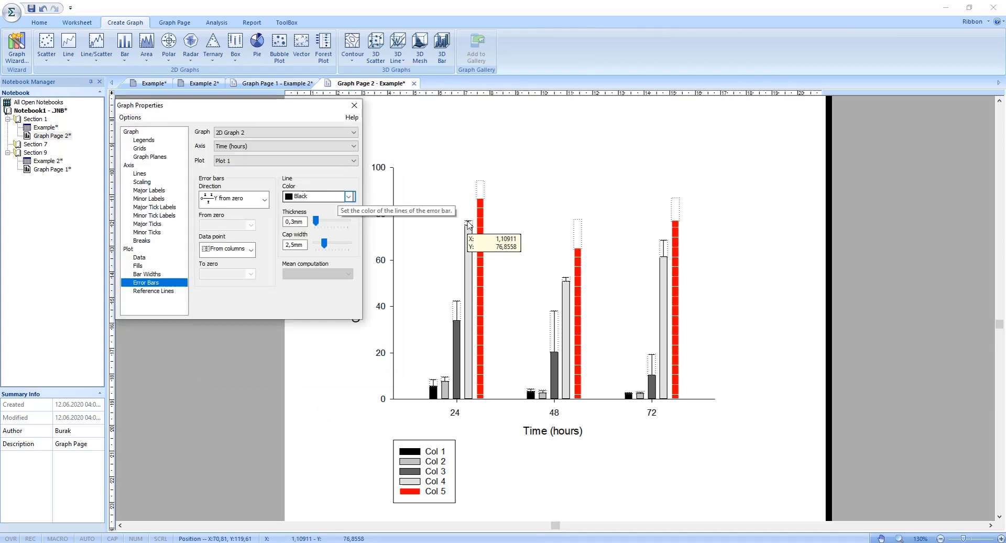
click(347, 197)
click(330, 231)
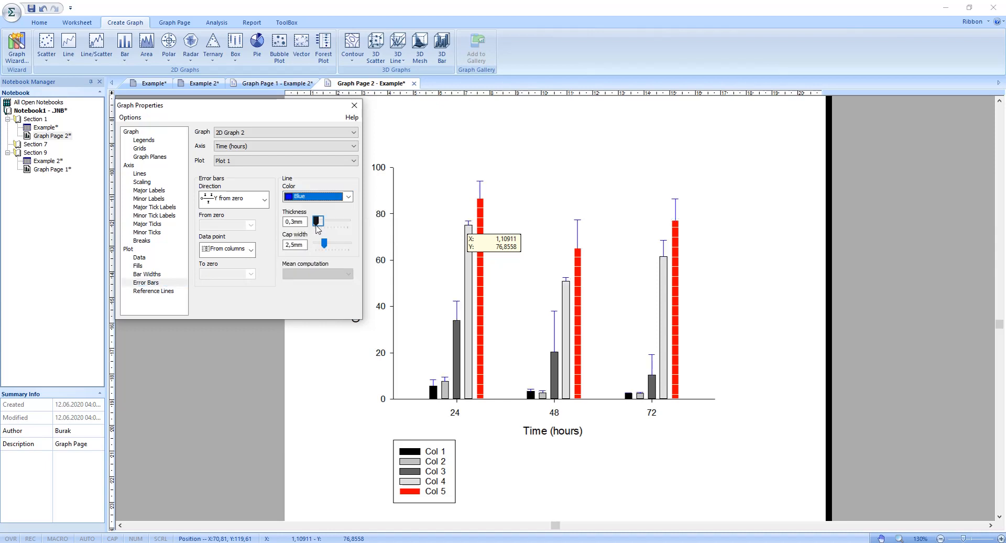
click(321, 222)
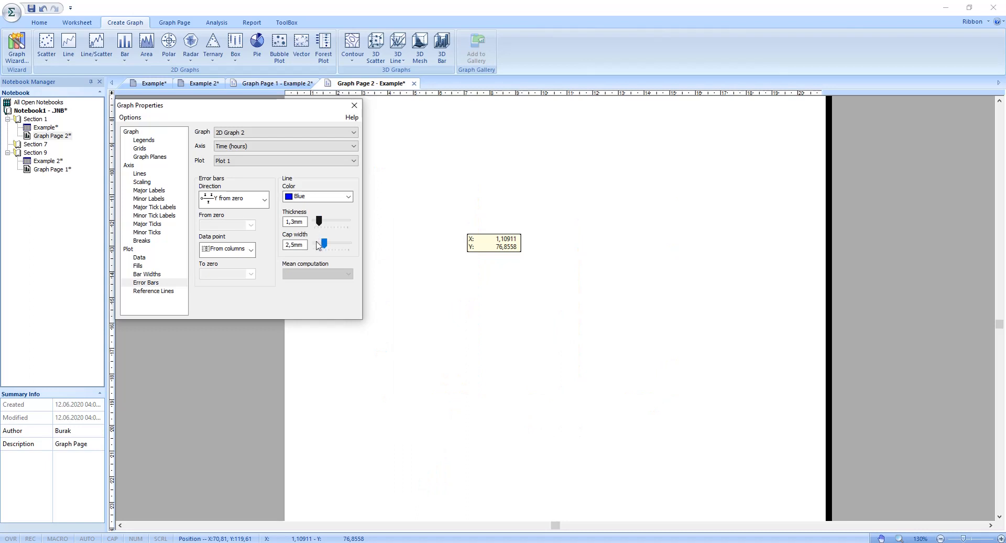
click(321, 244)
drag(320, 243, 332, 244)
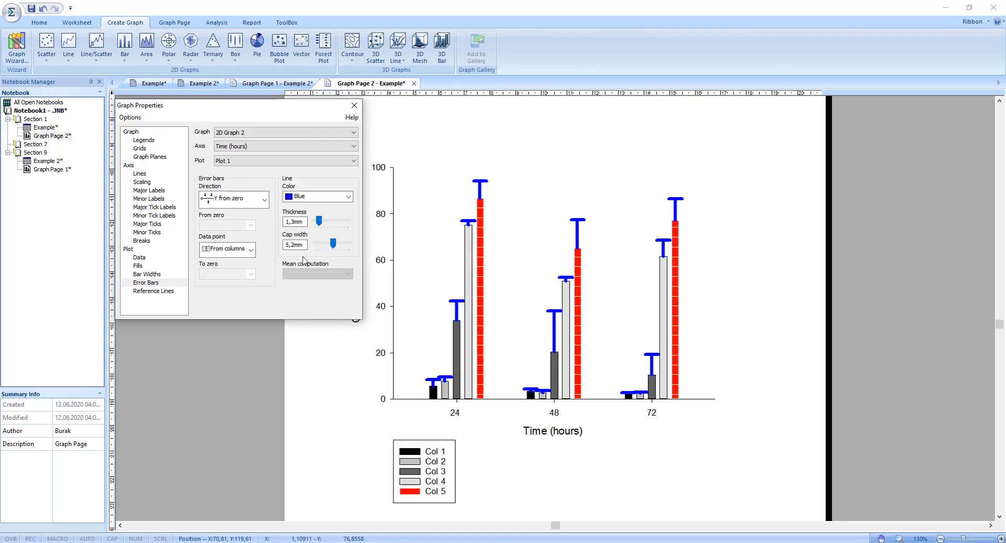
Step: Set the plot's bar thickness to 70,9% and its group spacing to 53,8%
click(155, 275)
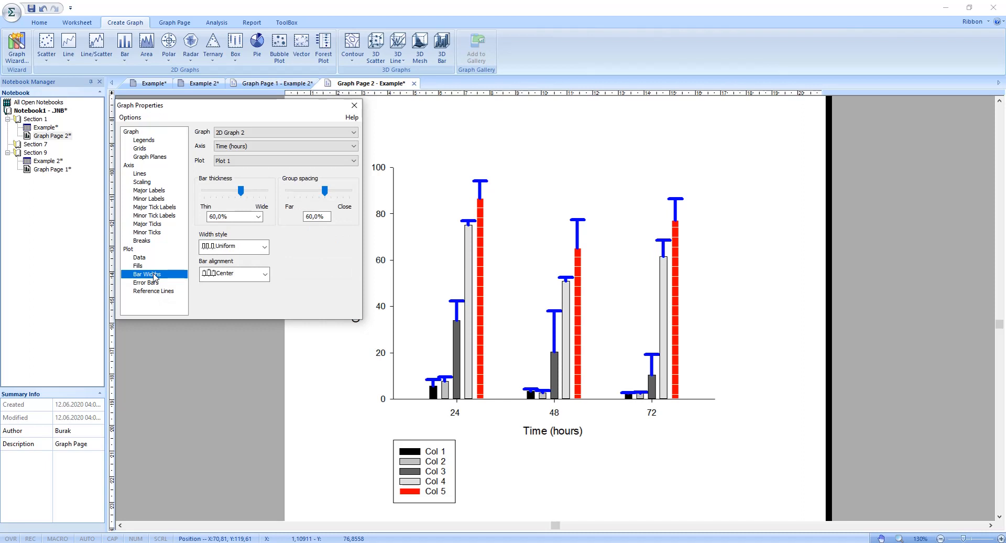
click(240, 192)
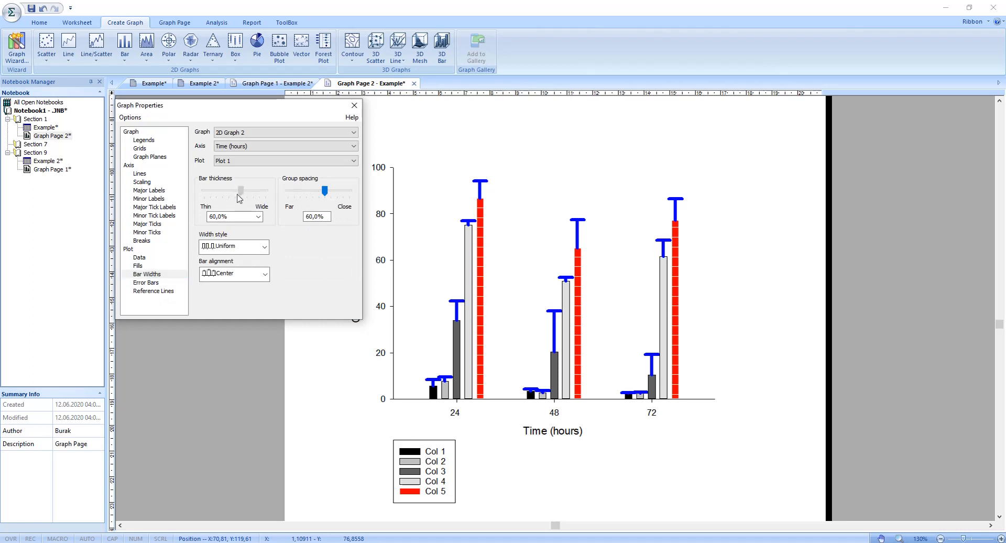
drag(239, 198, 246, 197)
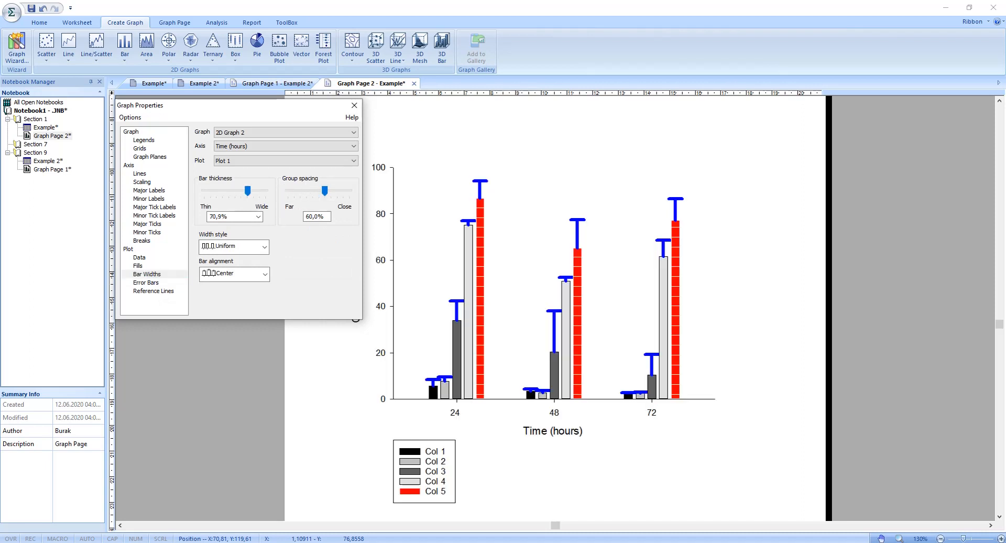
drag(324, 192, 321, 192)
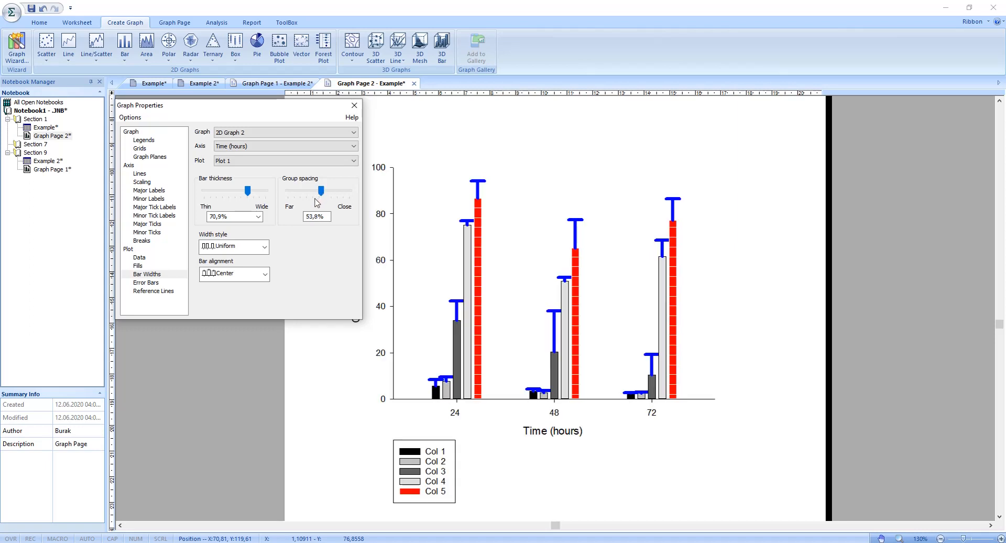
click(355, 105)
Step: Change the legend text of the Col 1 entry to 0.5%
scroll(352, 313, down, 3)
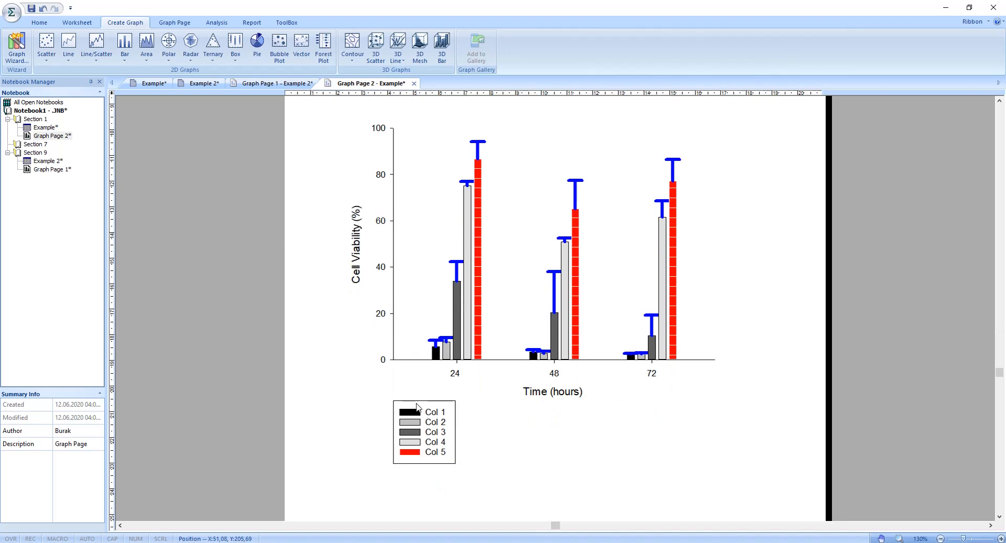
double_click(418, 407)
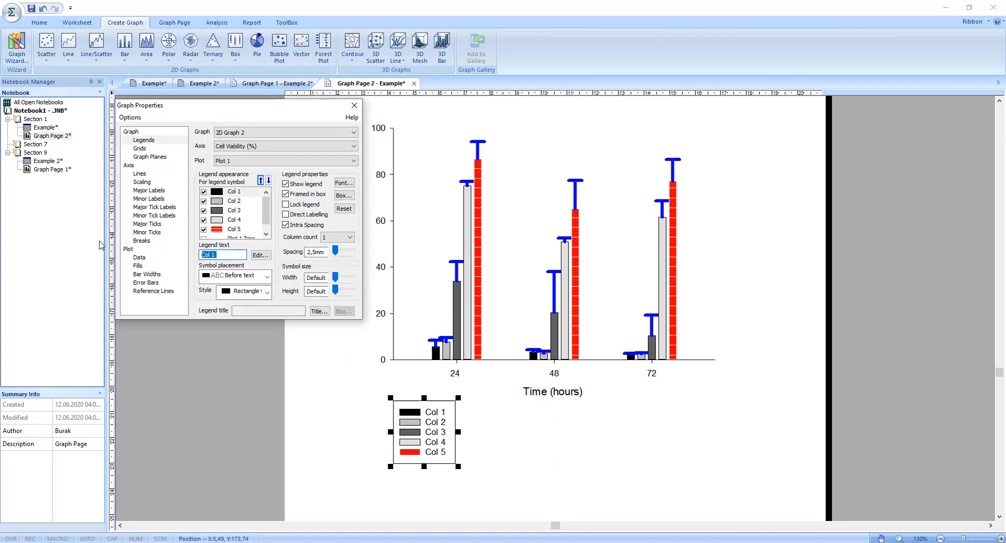
text(0.5%)
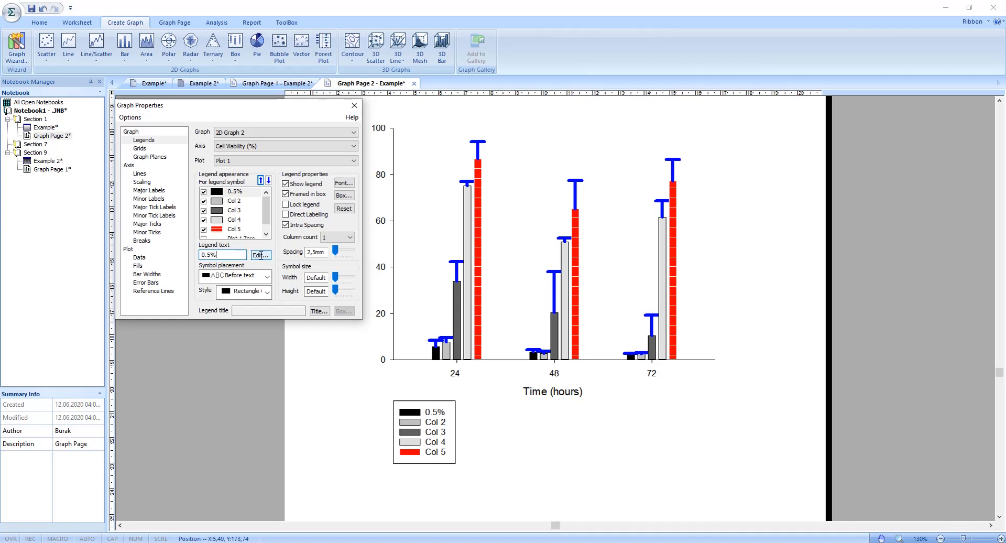
click(261, 255)
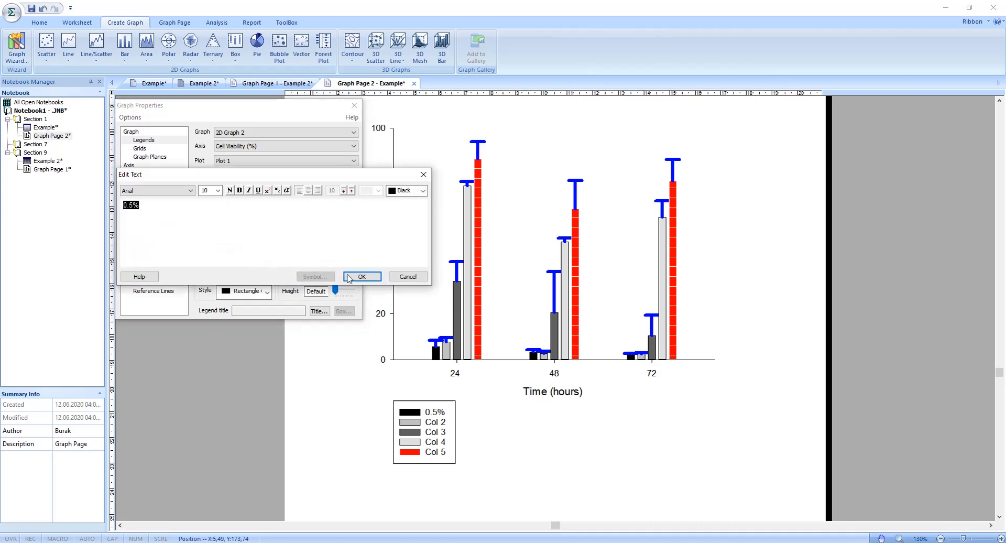
click(362, 276)
Step: Change the legend text of the Col 2 entry to 0.4% and close the graph properties
click(225, 255)
text(0)
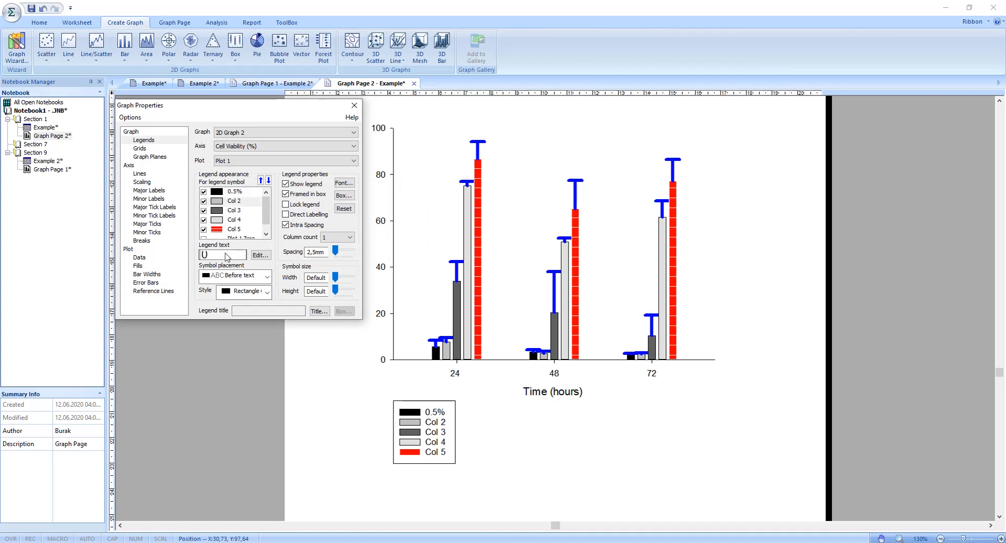
text(.4)
key(Return)
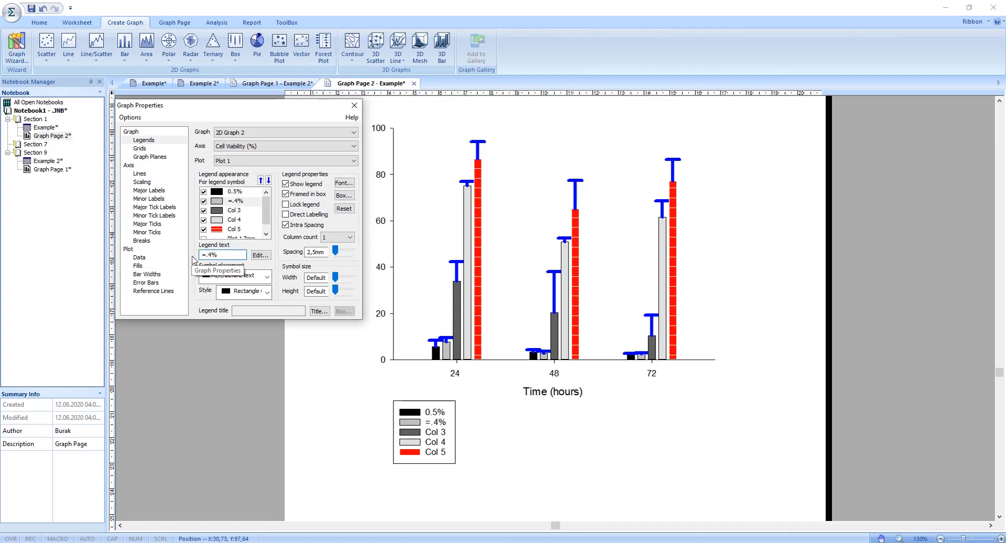
click(207, 256)
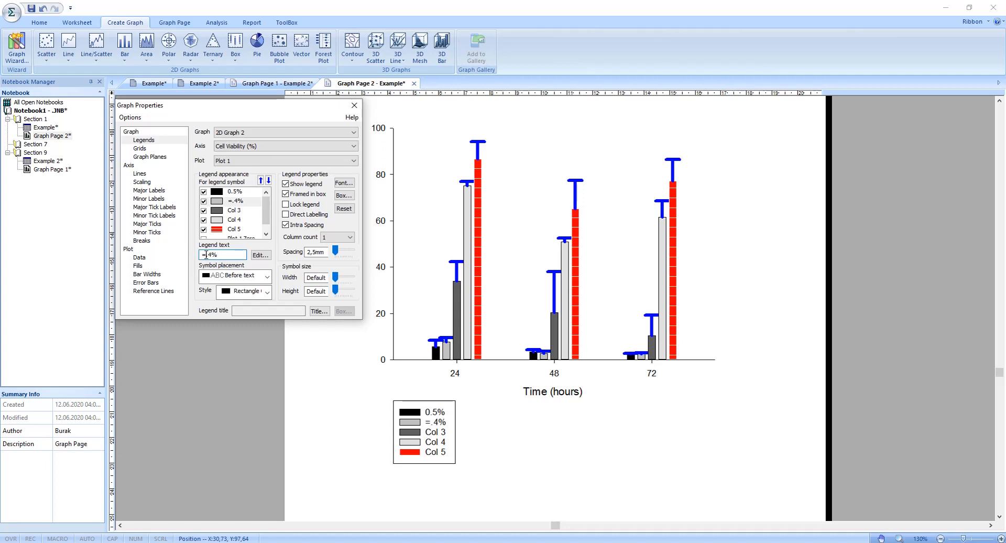
key(BackSpace)
text(0)
click(261, 254)
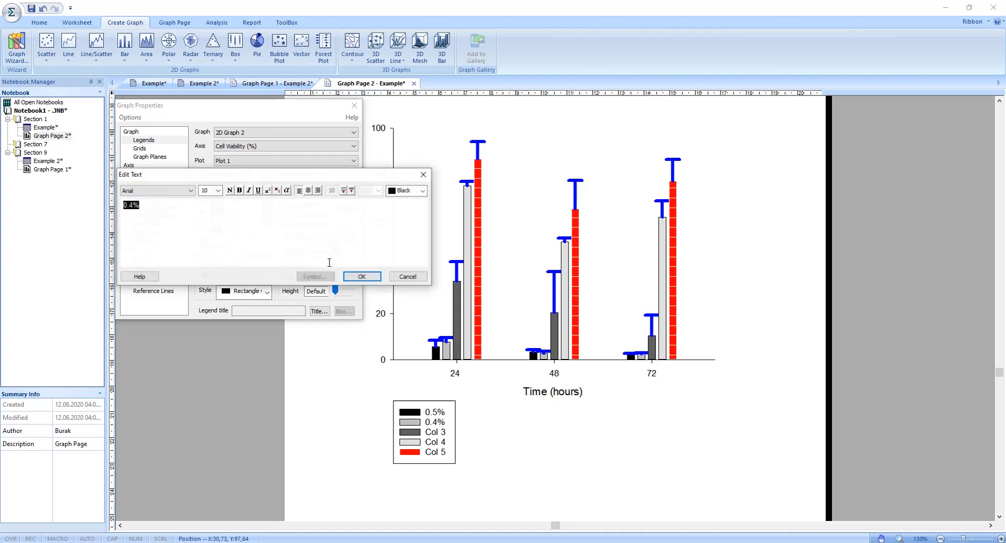
click(360, 277)
click(353, 106)
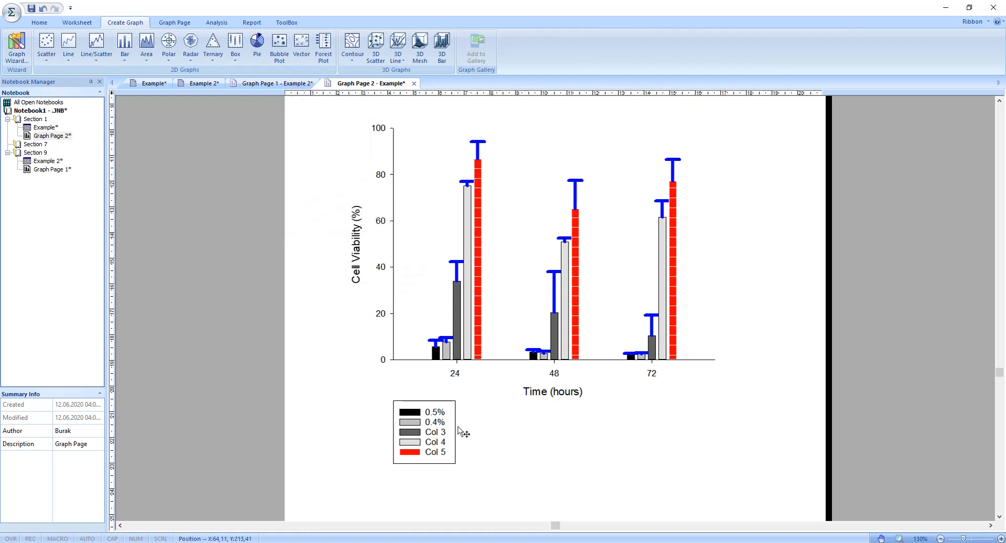
Step: Widen the legend box so its entries flow into three columns, and center it beneath the Time (hours) axis title
click(464, 427)
drag(463, 427, 565, 440)
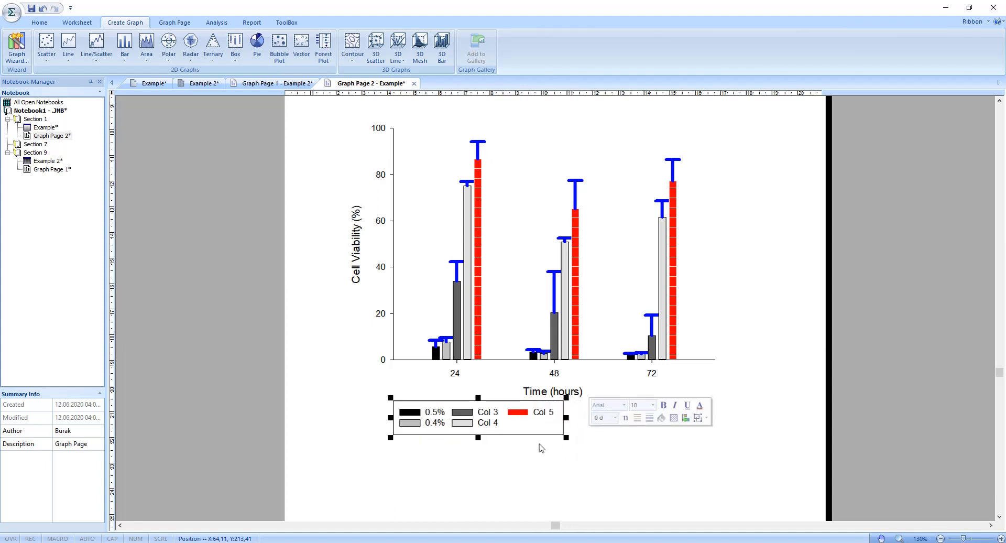
click(506, 402)
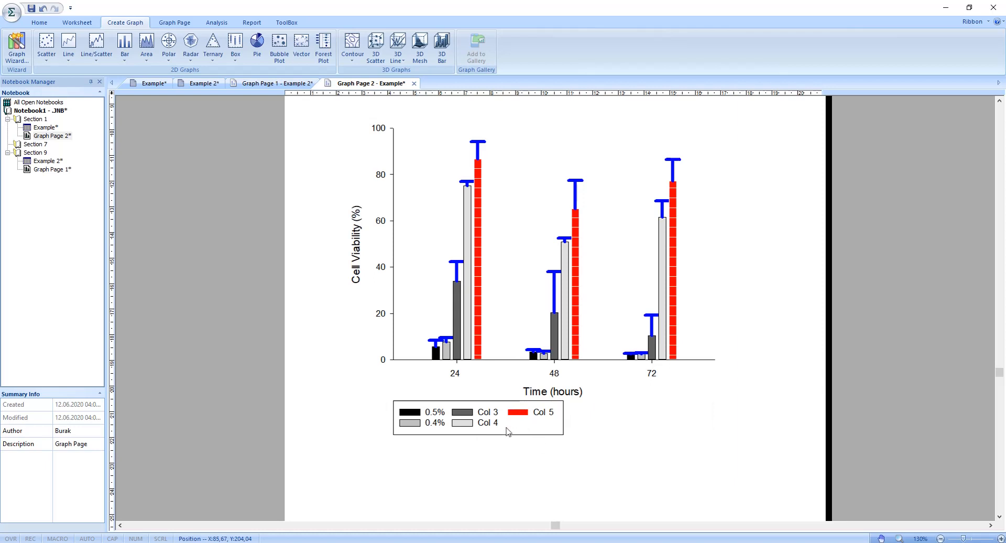
click(503, 404)
drag(503, 403, 564, 406)
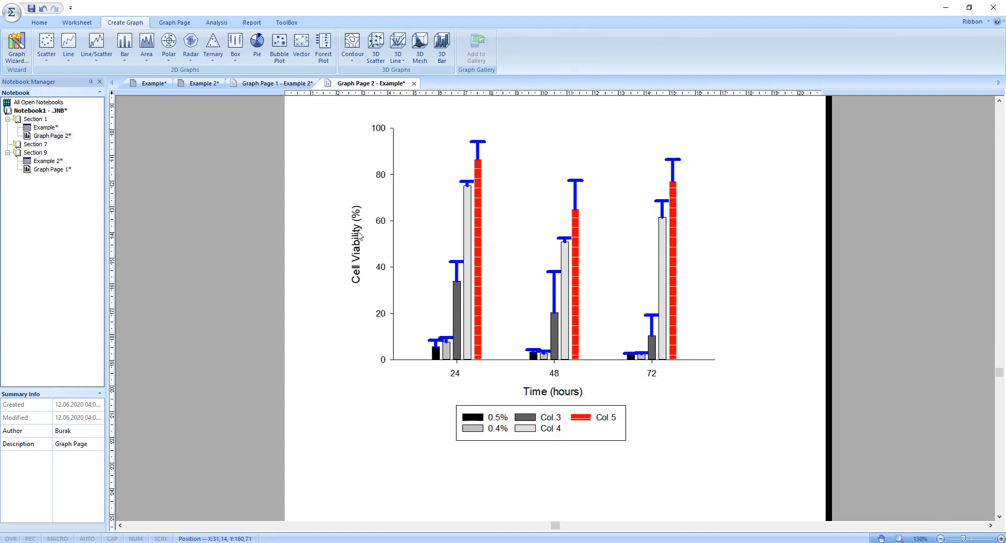
Step: Format the Cell Viability (%) axis title in the Blackadder ITC font at size 18 with bold
click(360, 240)
click(392, 204)
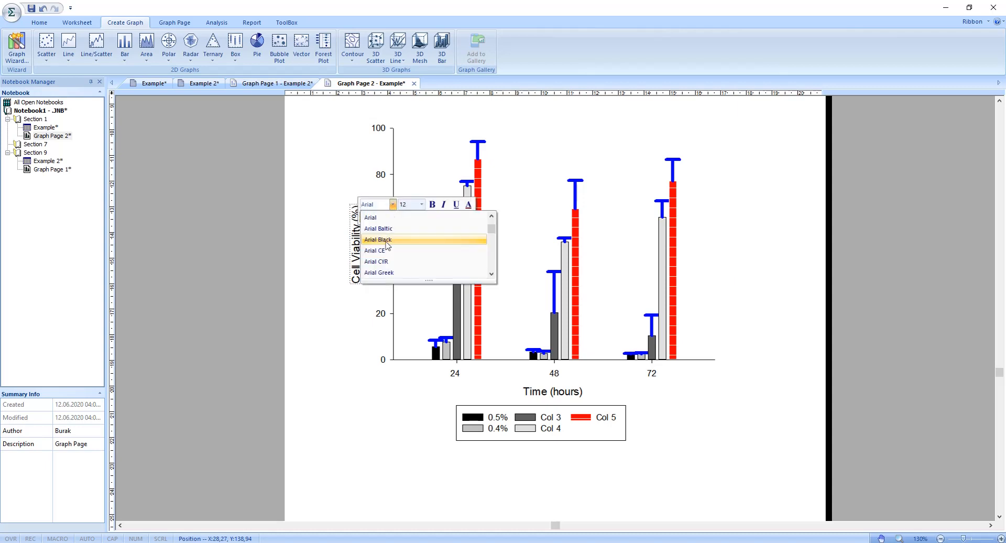
scroll(382, 252, up, 3)
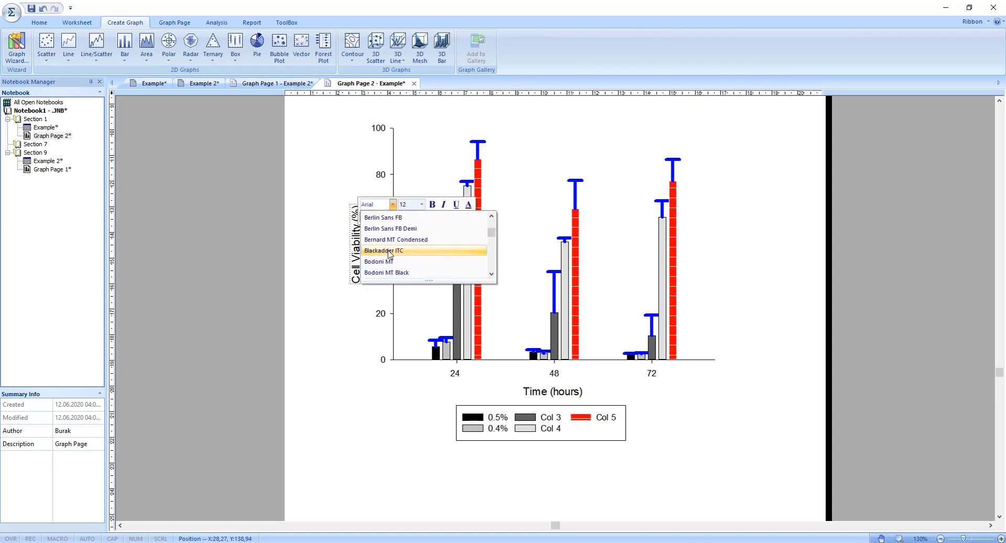
click(382, 250)
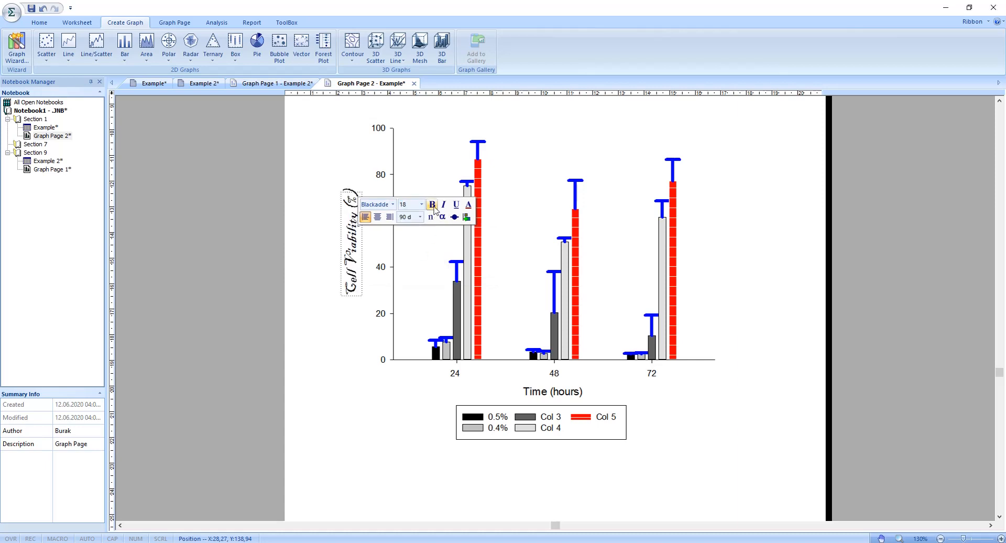
click(433, 205)
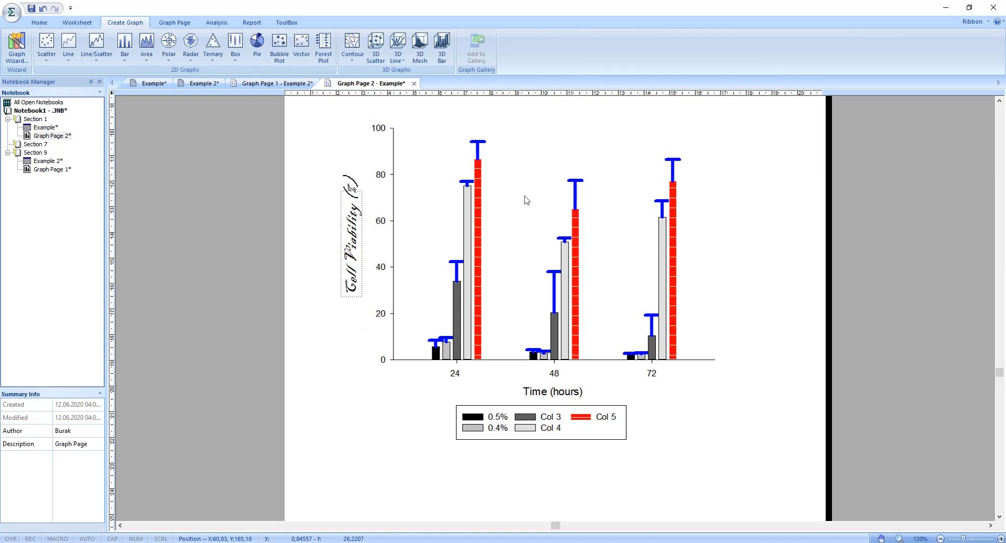
Step: Export the selected graph to the desktop as a JPEG file named SigmaPlot at 1000 dpi
right_click(523, 186)
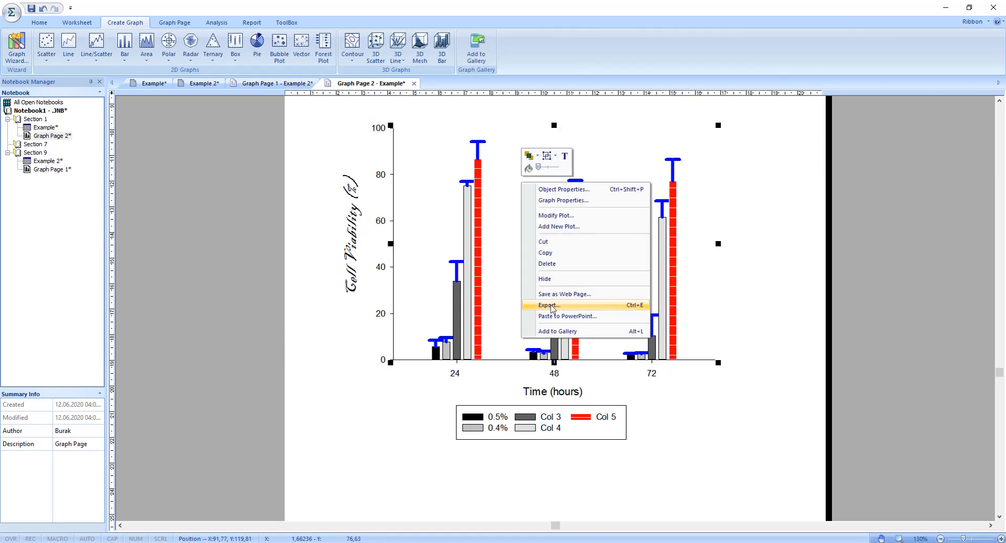
click(549, 305)
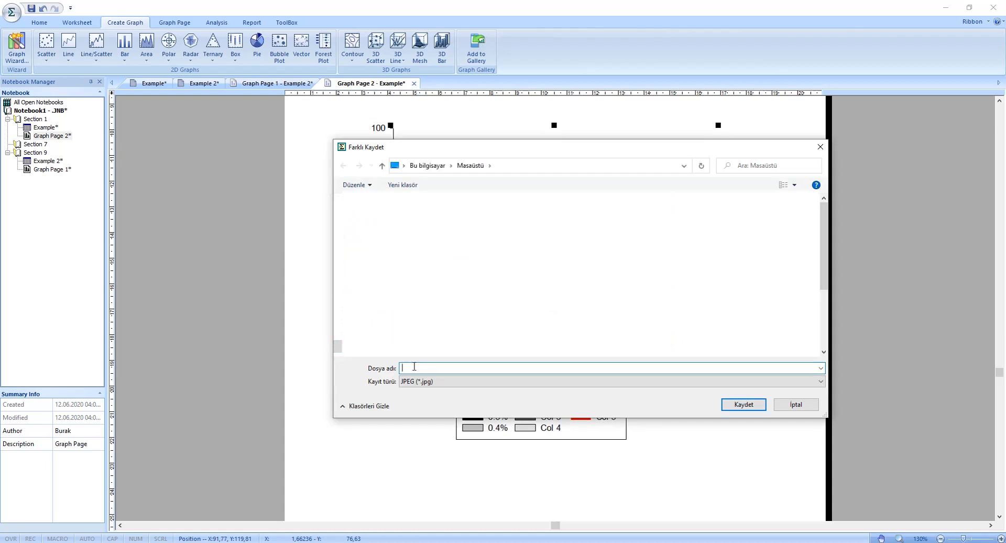
text(SigmaPlot)
click(418, 387)
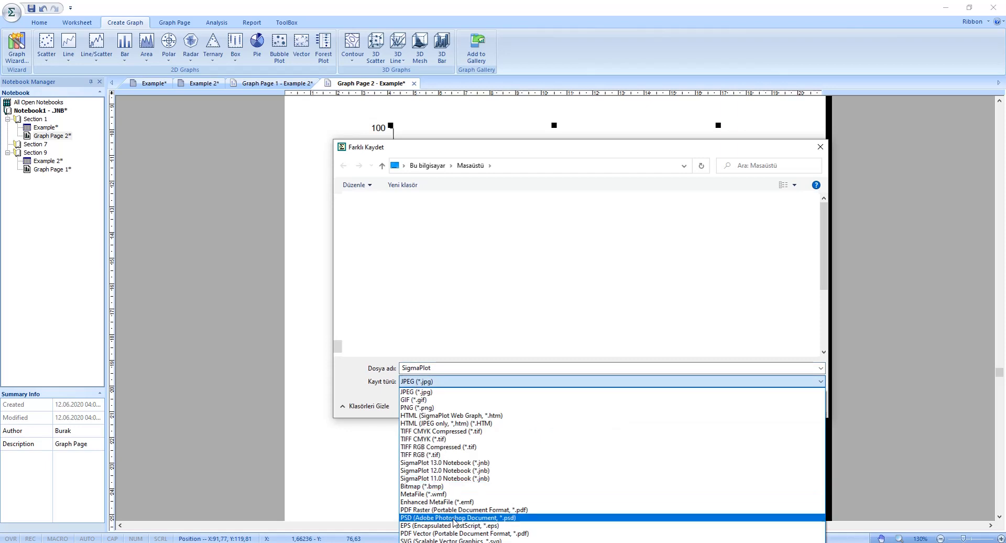
click(452, 392)
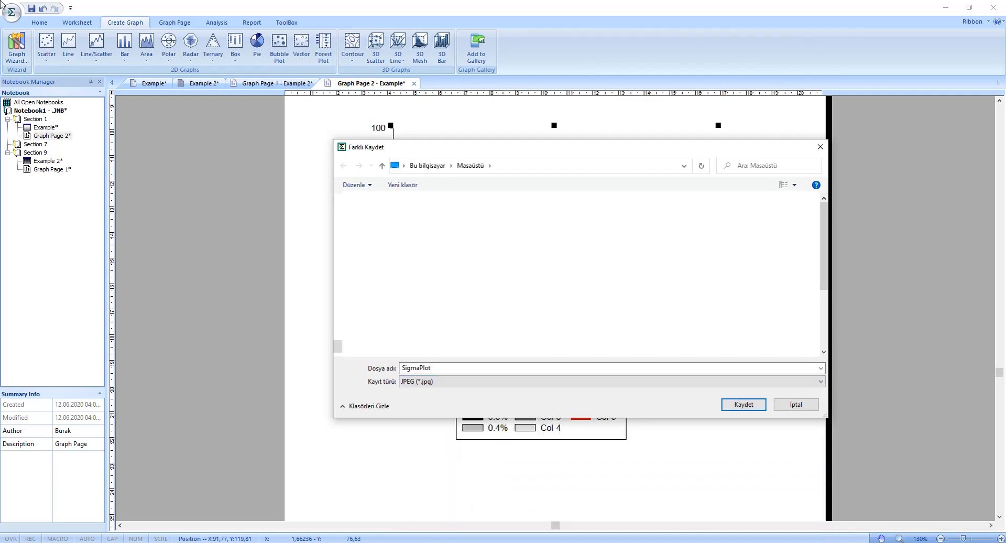
click(731, 405)
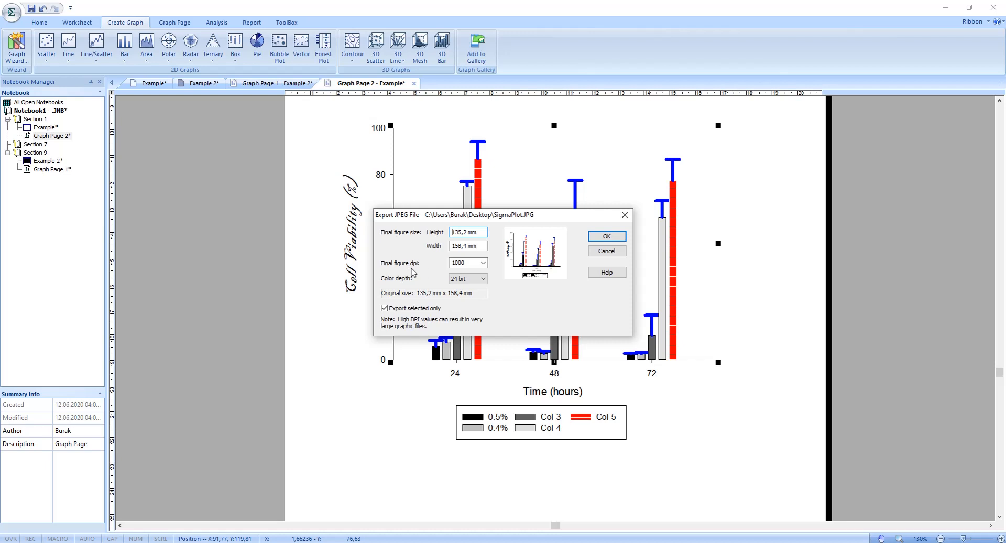
double_click(465, 263)
drag(455, 263, 423, 271)
click(606, 237)
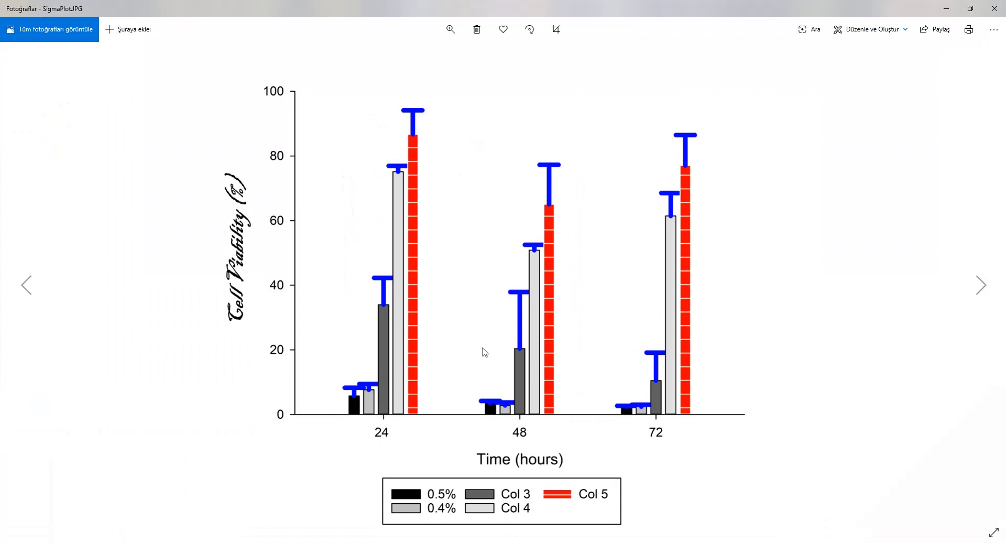
Step: In the Photos app, examine the exported SigmaPlot.JPG up close to judge the sharpness of its bars, error bars and labels
scroll(410, 373, up, 2)
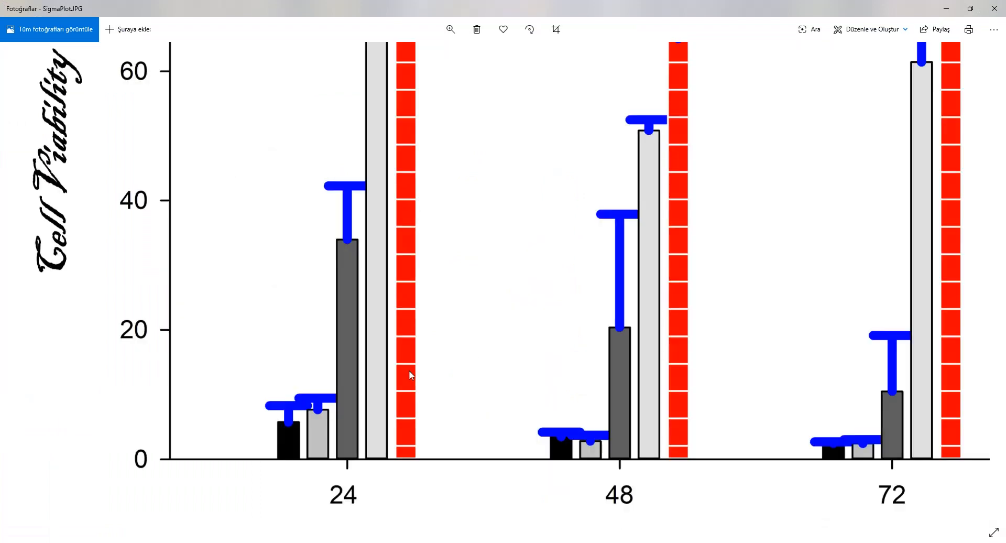
scroll(376, 366, up, 4)
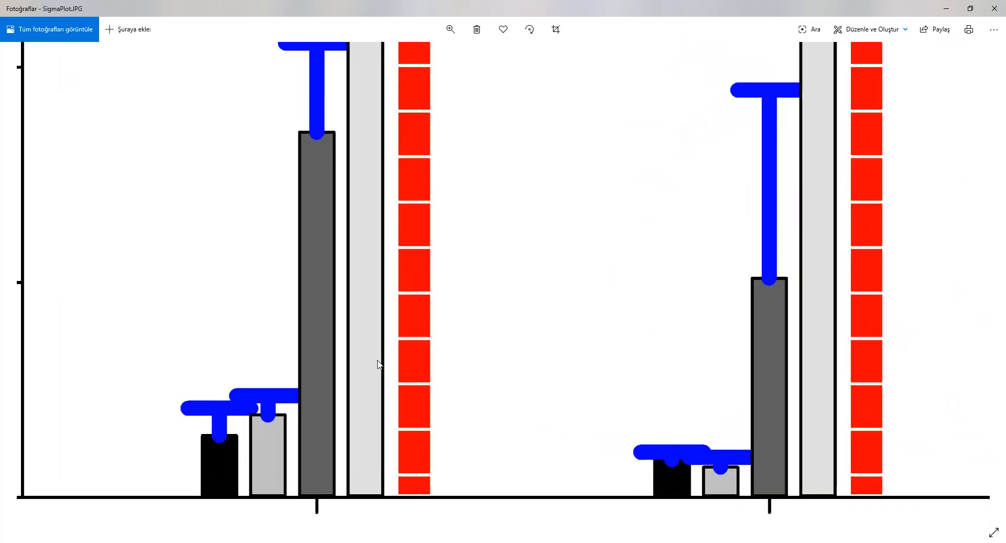
scroll(377, 366, down, 6)
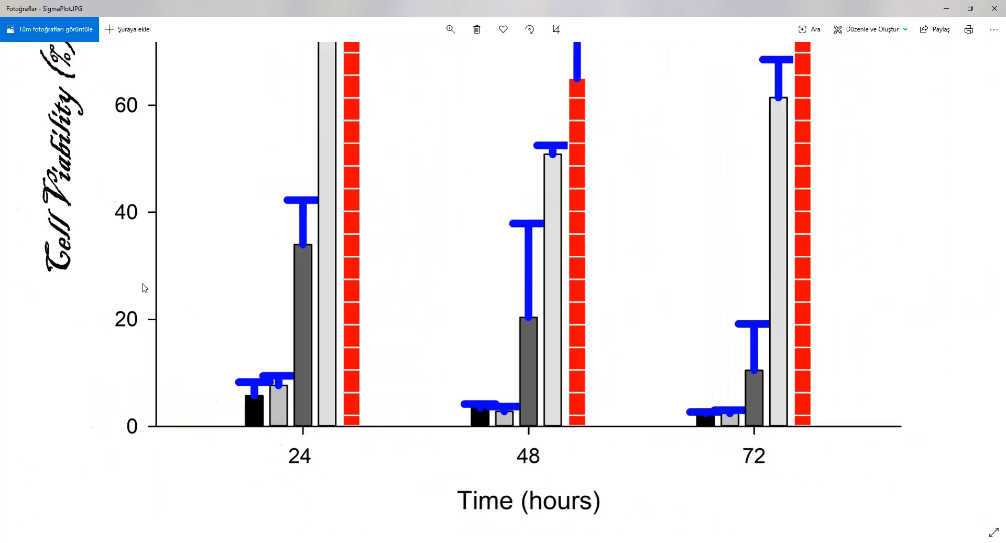
scroll(116, 249, up, 3)
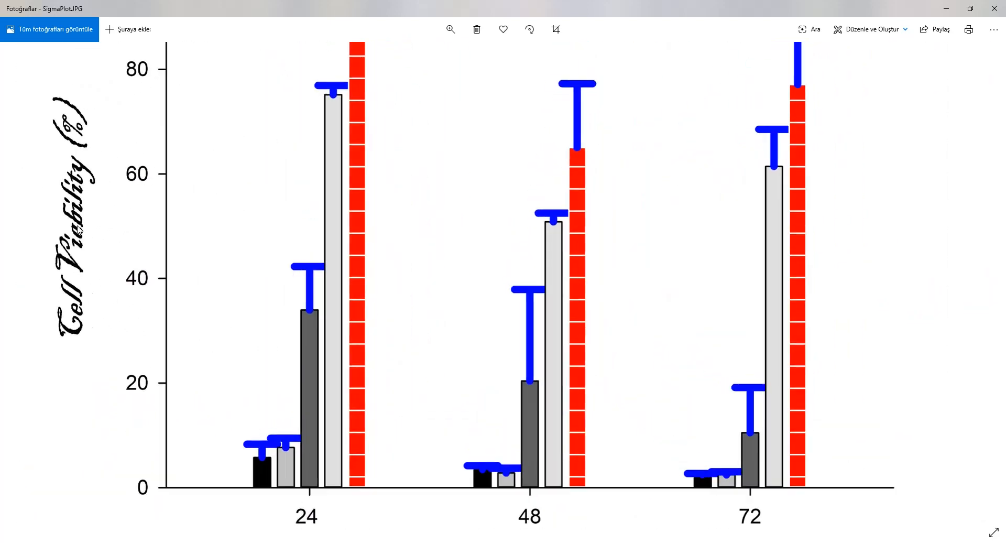
scroll(96, 258, down, 3)
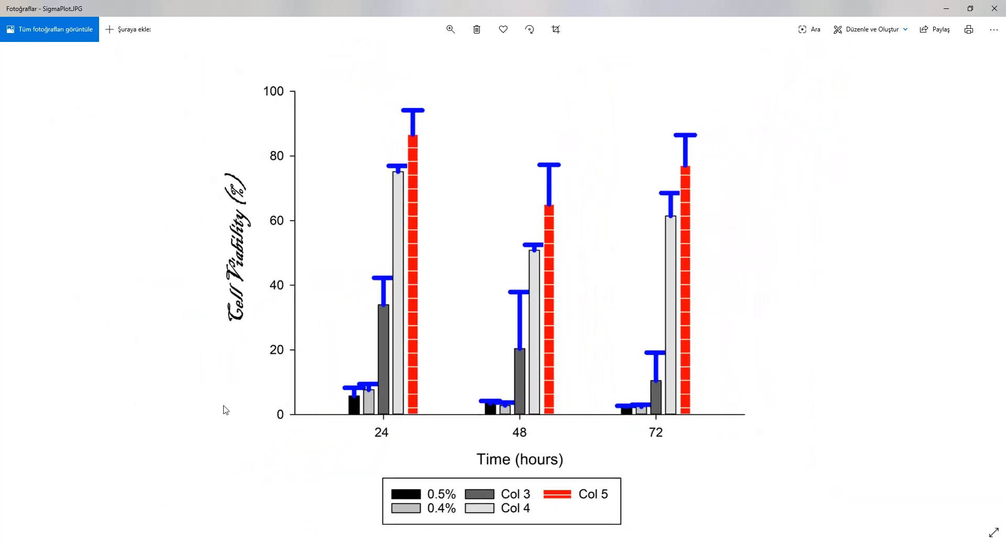
scroll(318, 460, up, 1)
scroll(317, 459, up, 5)
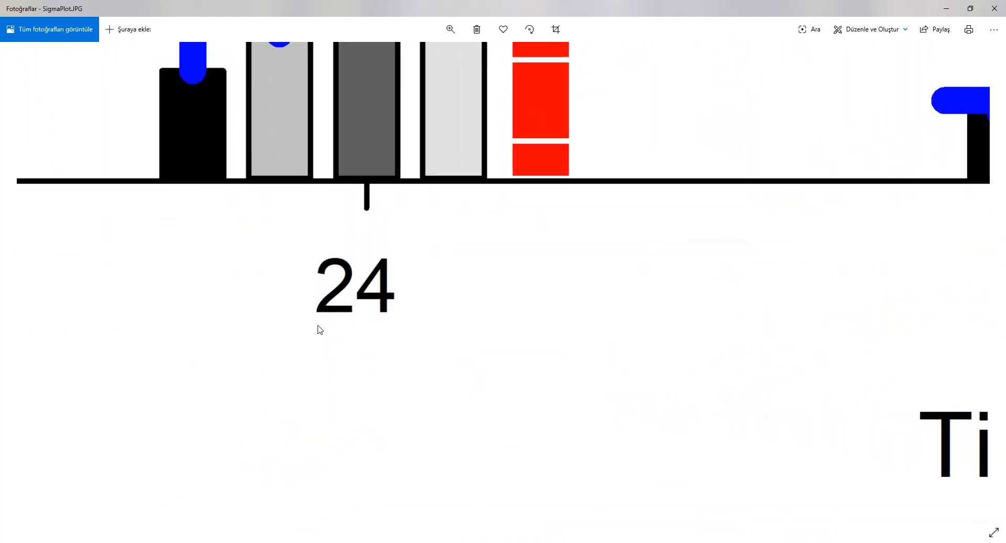
scroll(433, 320, down, 4)
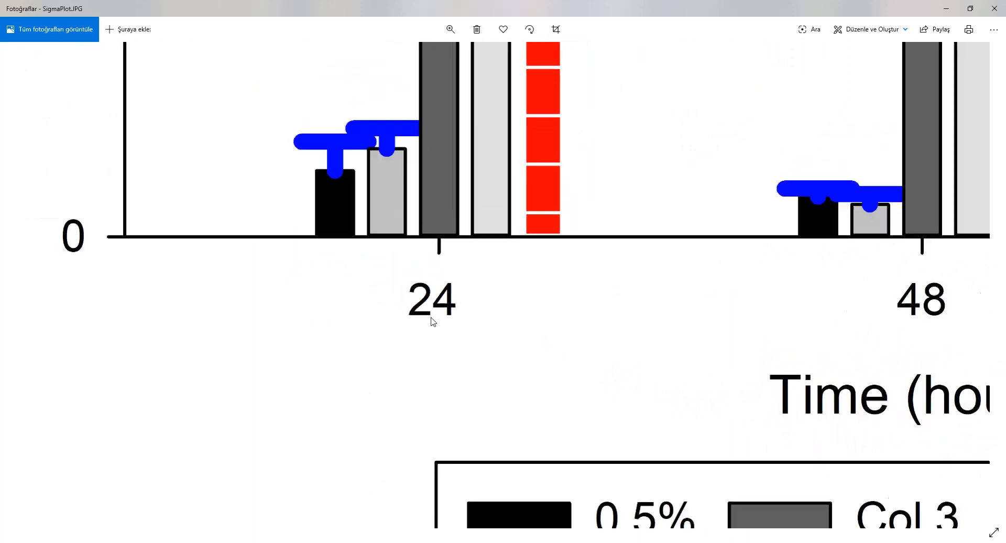
scroll(428, 322, down, 1)
scroll(112, 240, up, 3)
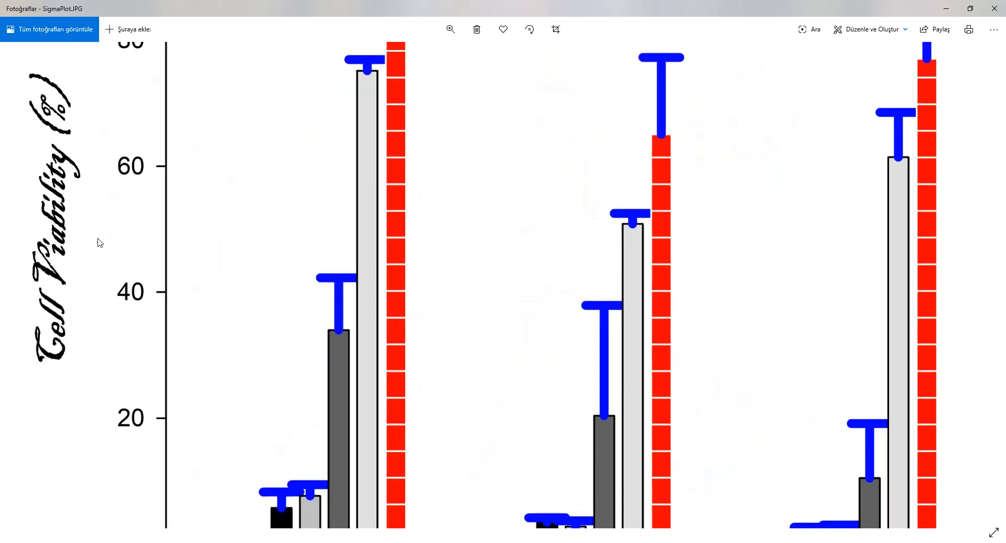
scroll(160, 241, down, 2)
scroll(160, 241, down, 2)
scroll(415, 291, down, 1)
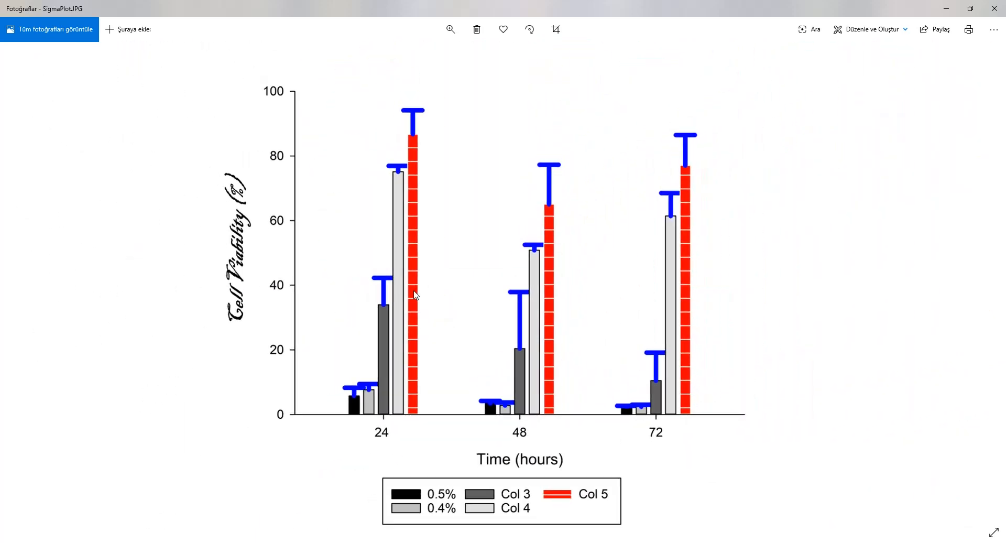